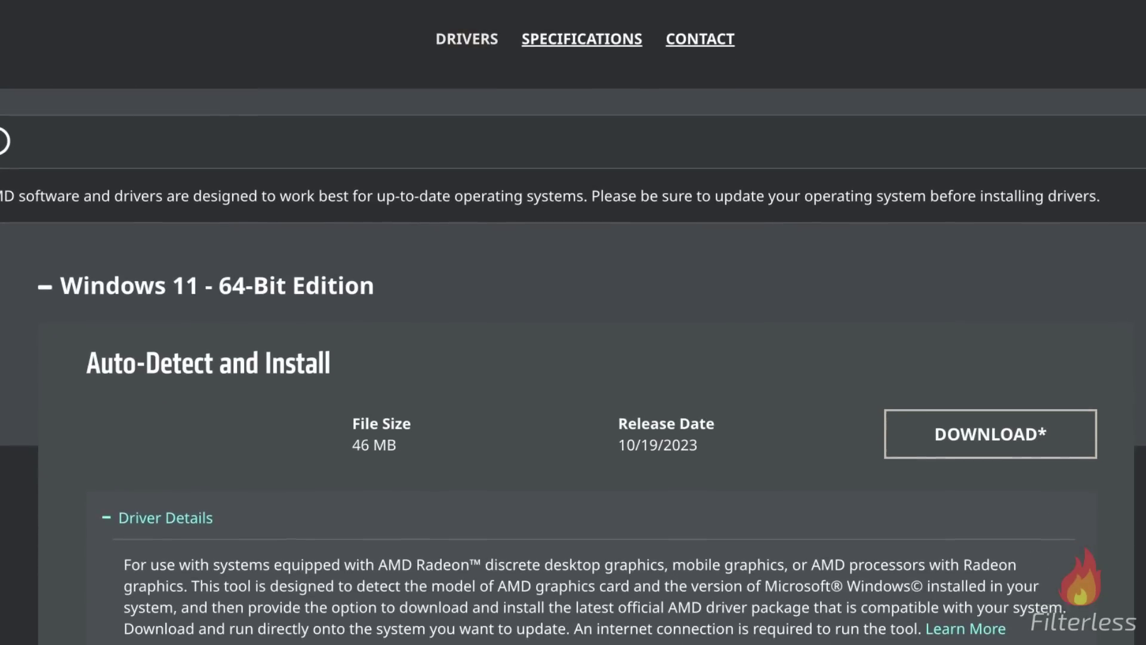
{"action": "scroll", "coordinate": [573, 322], "scroll_direction": "down", "scroll_amount": 5}
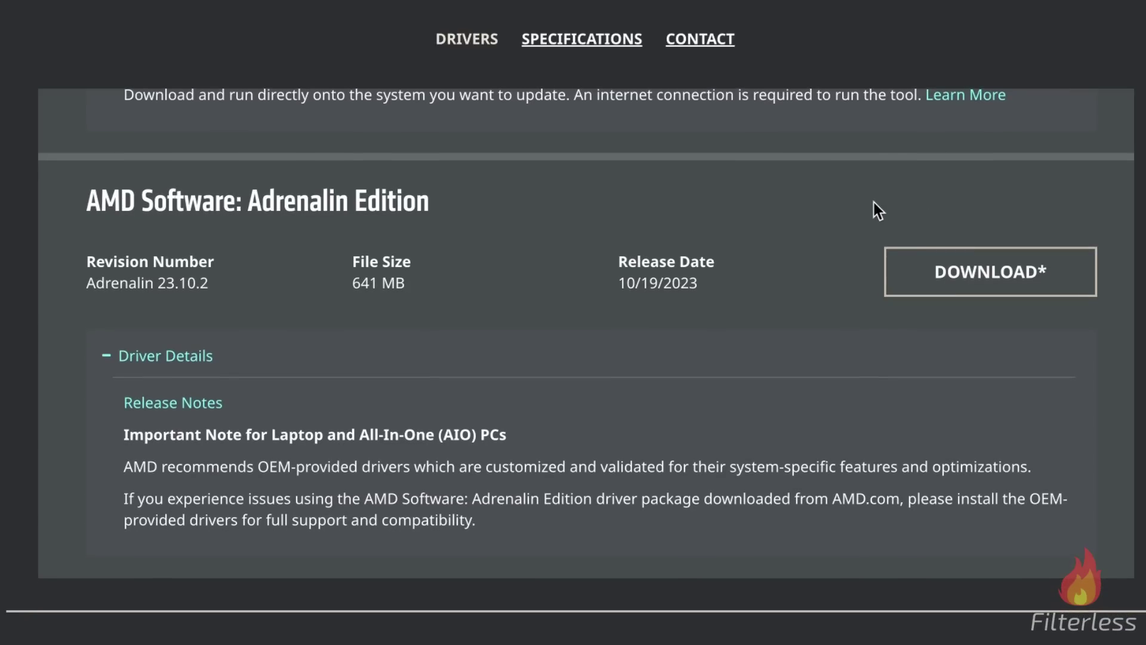
{"action": "left_click_drag", "start_coordinate": [619, 283], "coordinate": [754, 295]}
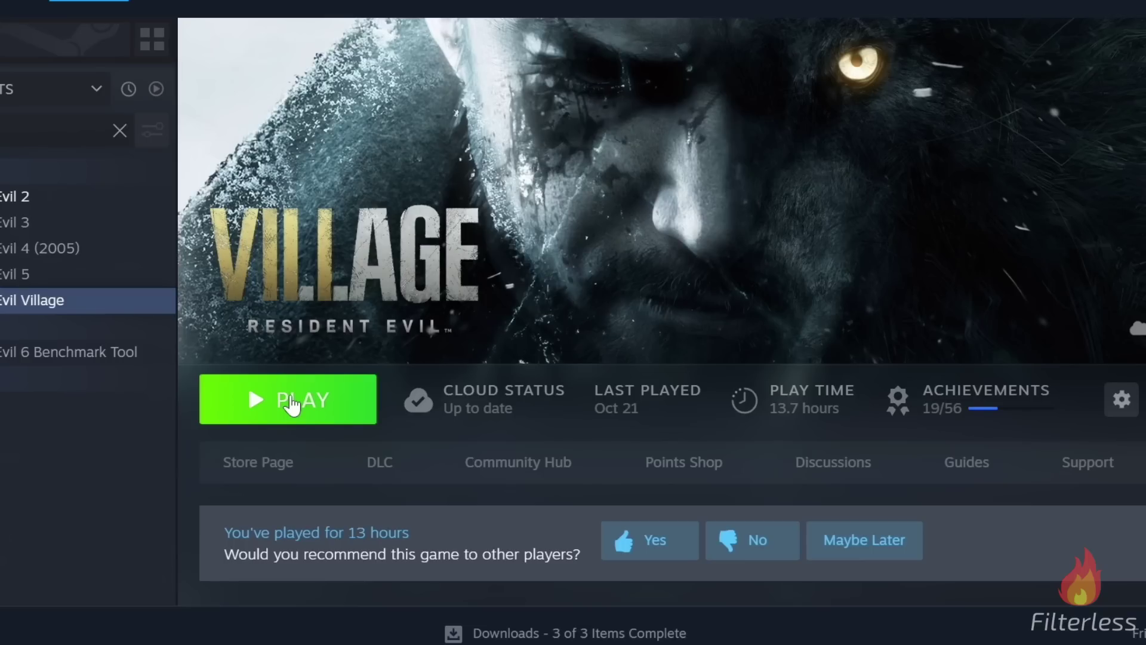
{"action": "left_click", "coordinate": [290, 403]}
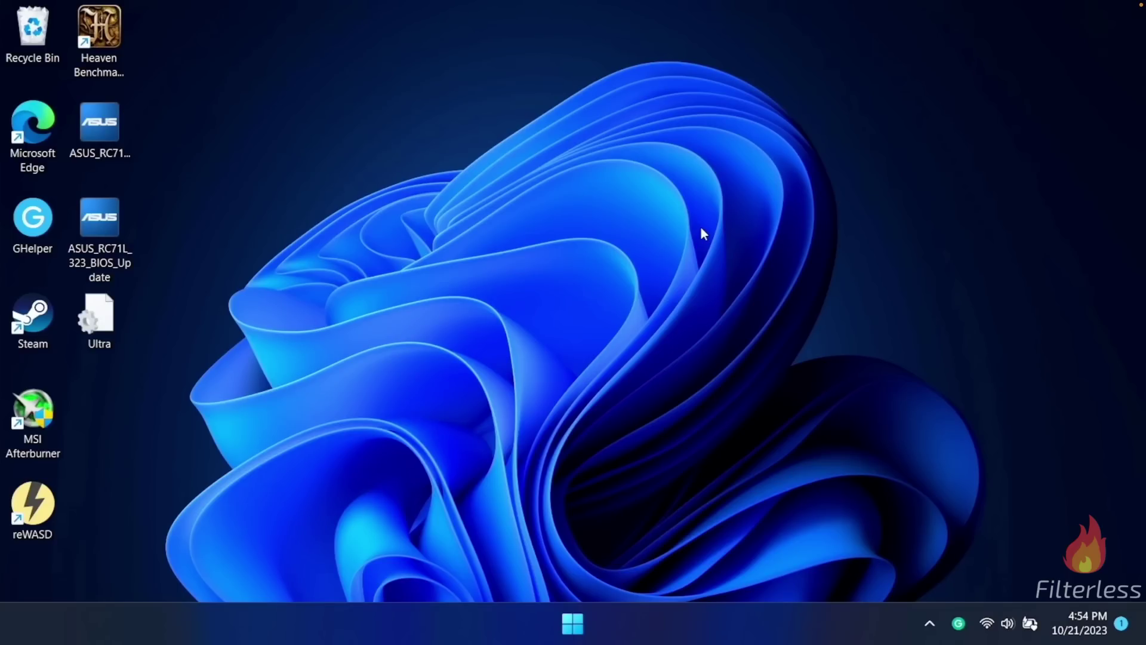
Step: Open google.com in Microsoft Edge
{"action": "double_click", "coordinate": [33, 132]}
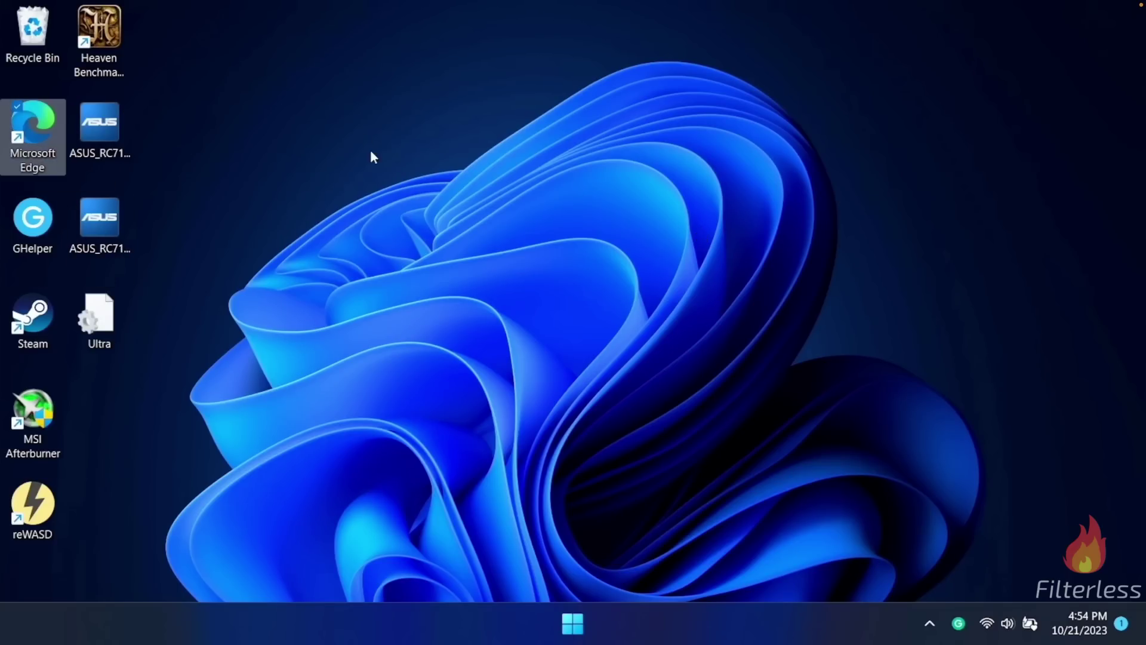
{"action": "type", "text": "google.com"}
{"action": "key", "text": "Return"}
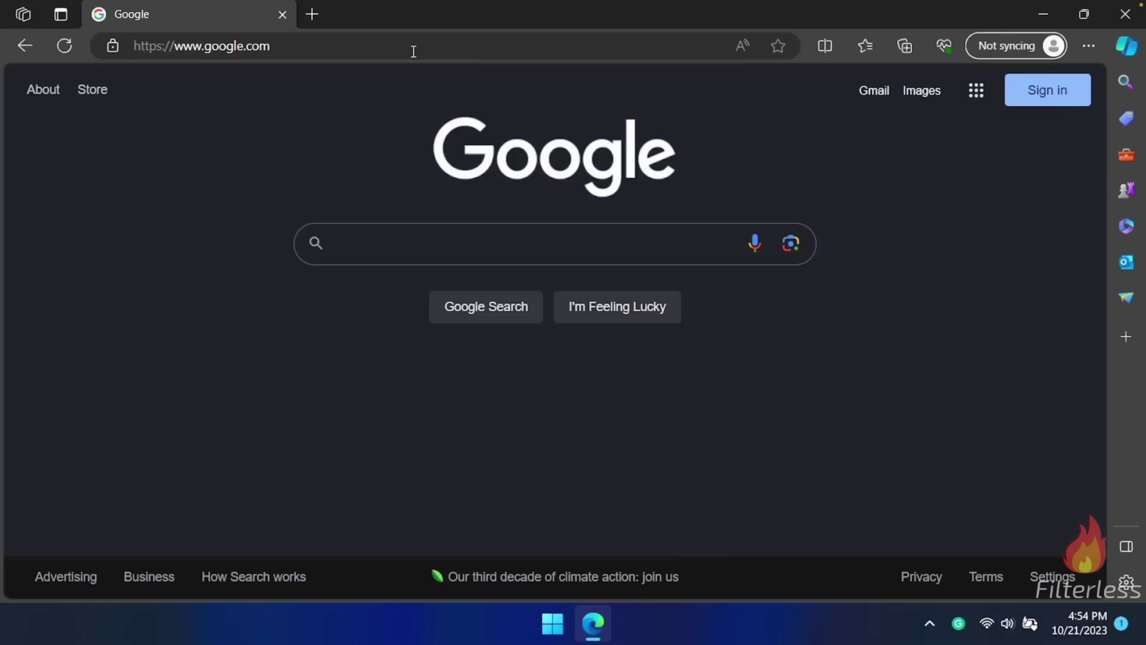
Step: Search Google for "amd drivers" and open the AMD Drivers and Support result
{"action": "left_click", "coordinate": [364, 250]}
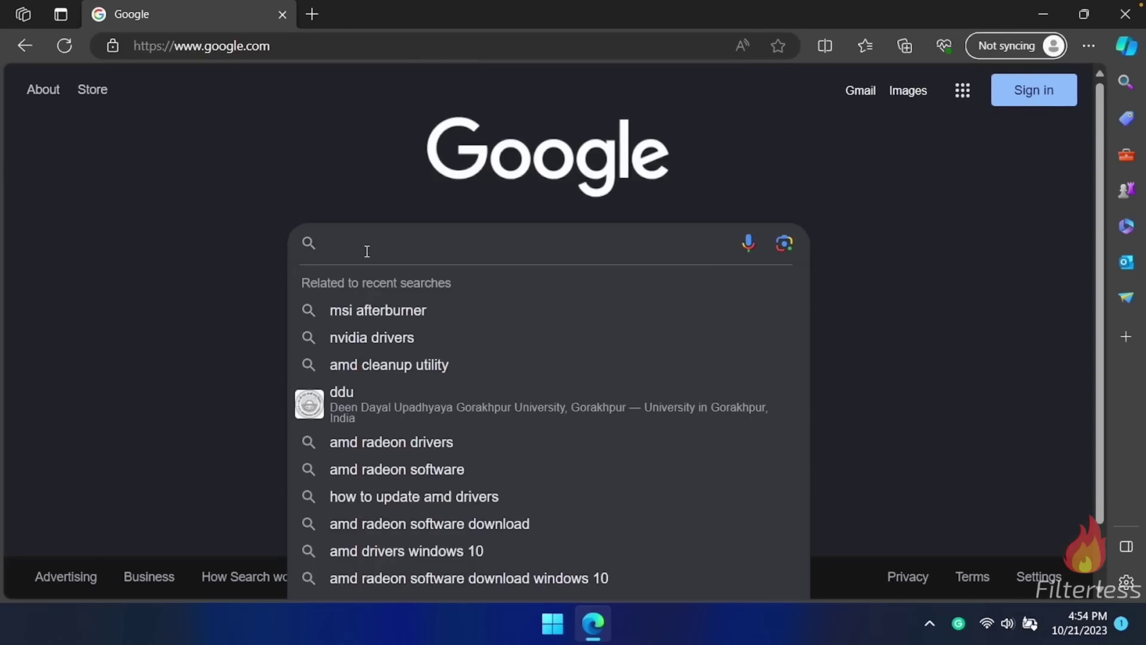
{"action": "type", "text": "amd drivers"}
{"action": "key", "text": "Return"}
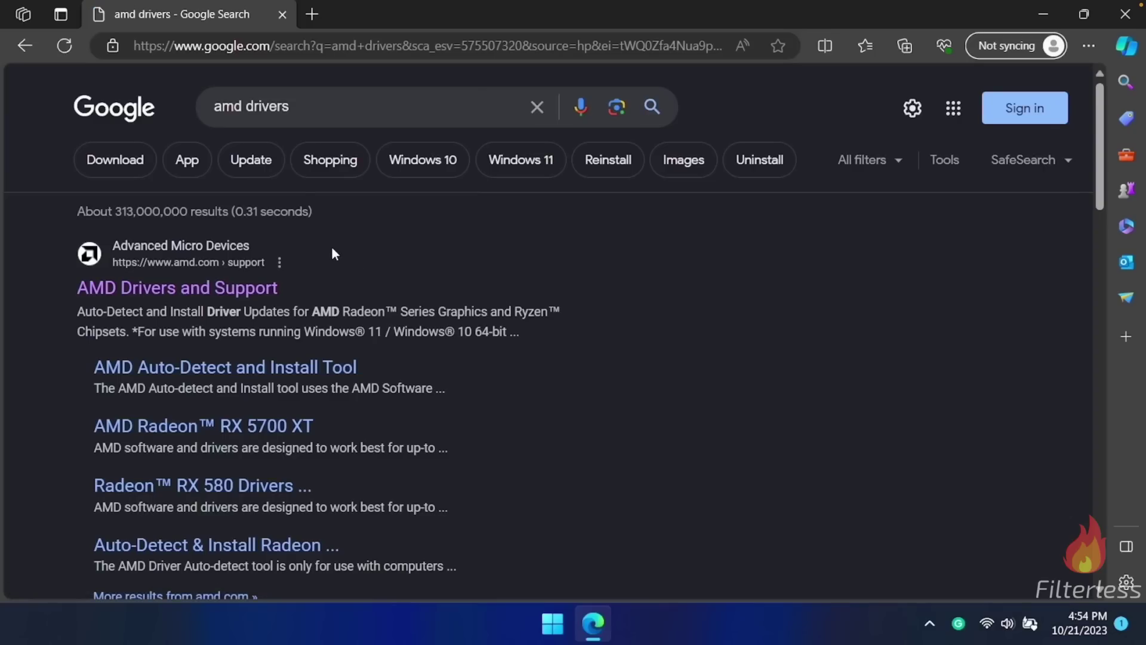
{"action": "left_click", "coordinate": [120, 291]}
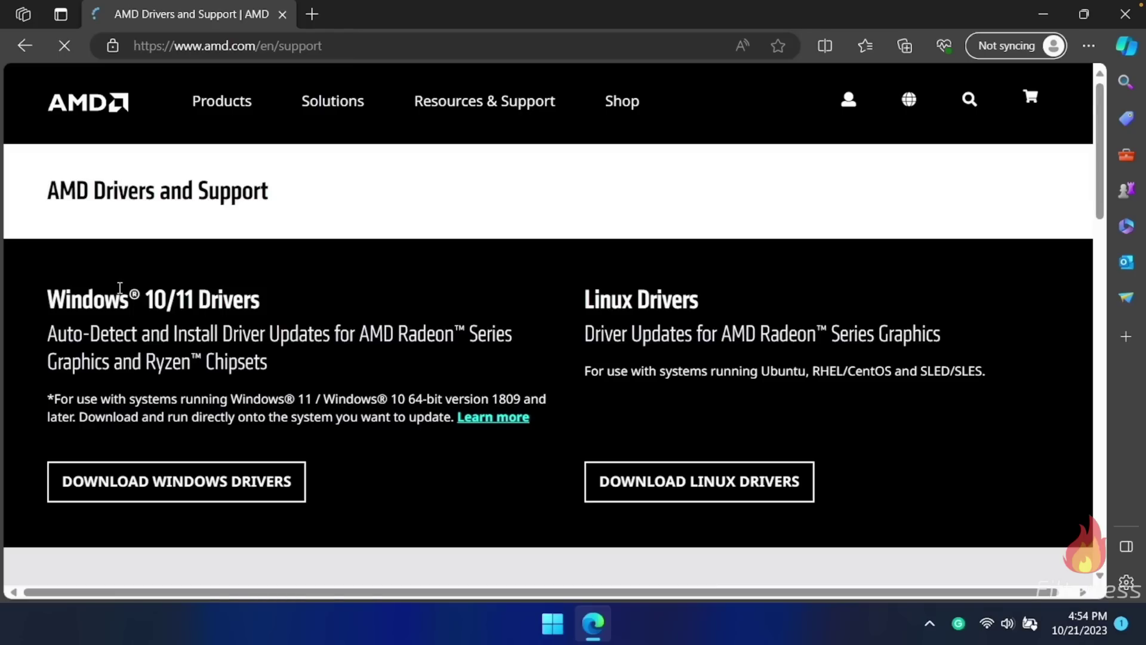
Step: Select AMD Ryzen 7 7840U under Processors with graphics, AMD Ryzen Processors, Ryzen 7 Processors with Radeon Graphics, and submit the product selection
{"action": "scroll", "coordinate": [332, 284], "scroll_direction": "down", "scroll_amount": 2}
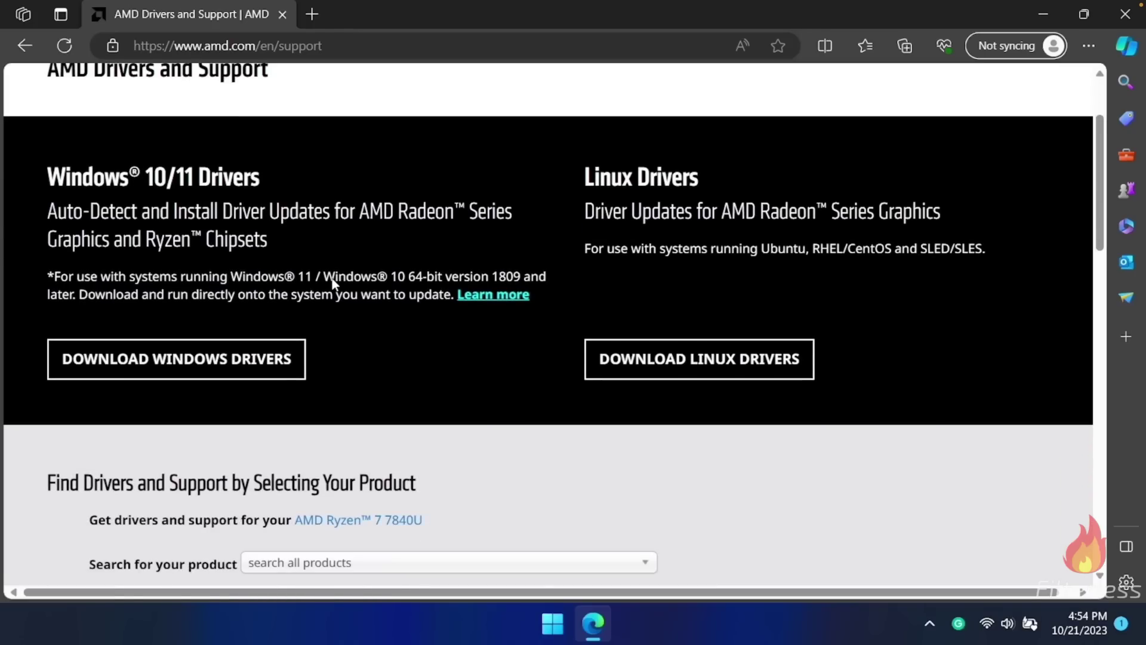
{"action": "scroll", "coordinate": [332, 284], "scroll_direction": "down", "scroll_amount": 4}
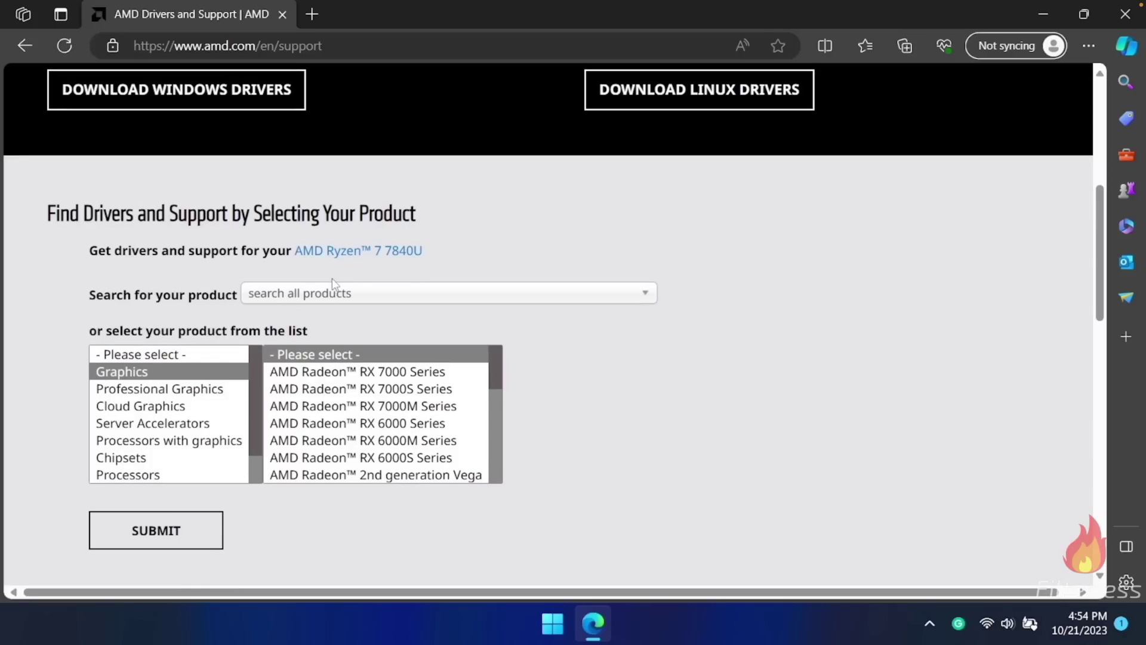
{"action": "left_click", "coordinate": [133, 444]}
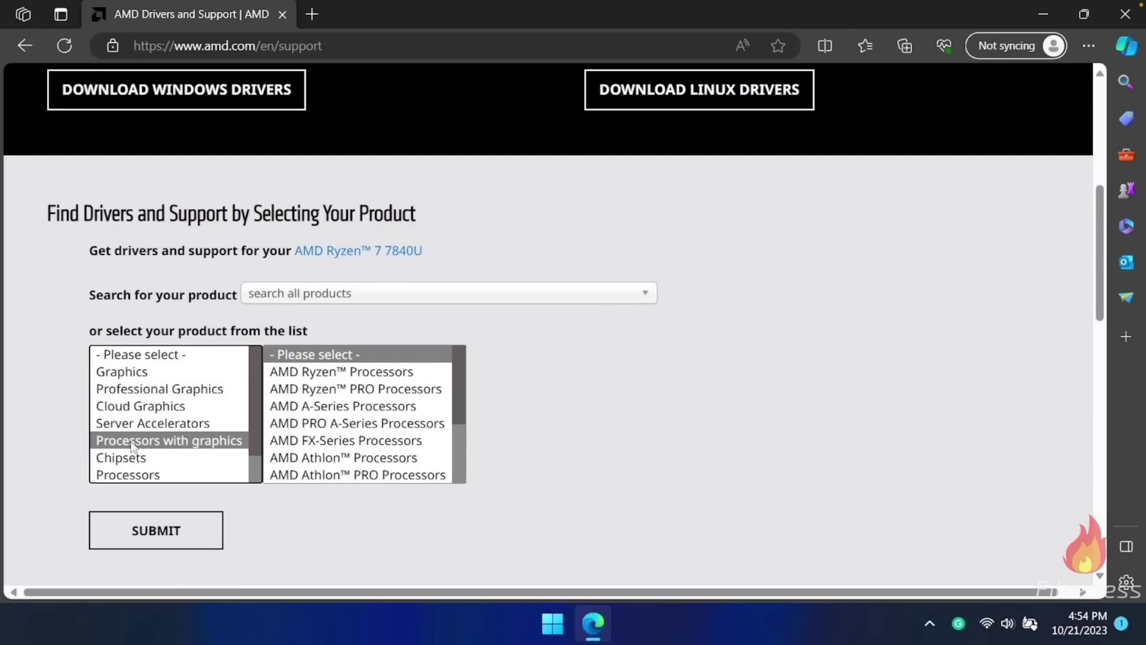
{"action": "left_click", "coordinate": [368, 376]}
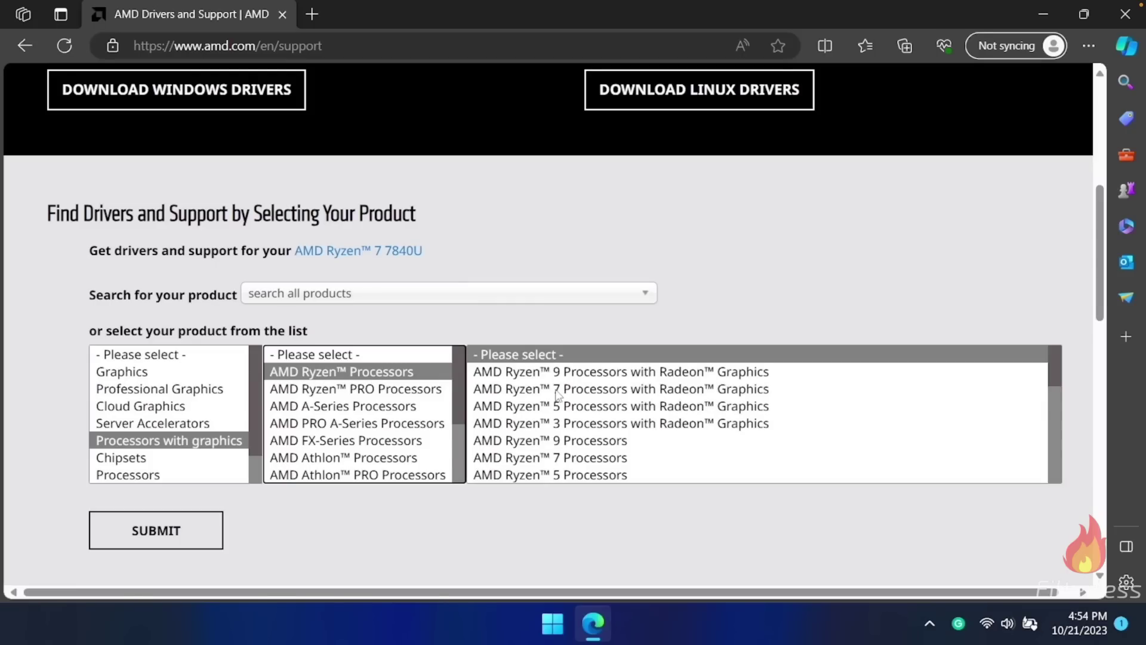
{"action": "left_click", "coordinate": [596, 392]}
{"action": "key", "text": "ctrl+minus"}
{"action": "key", "text": "ctrl+minus"}
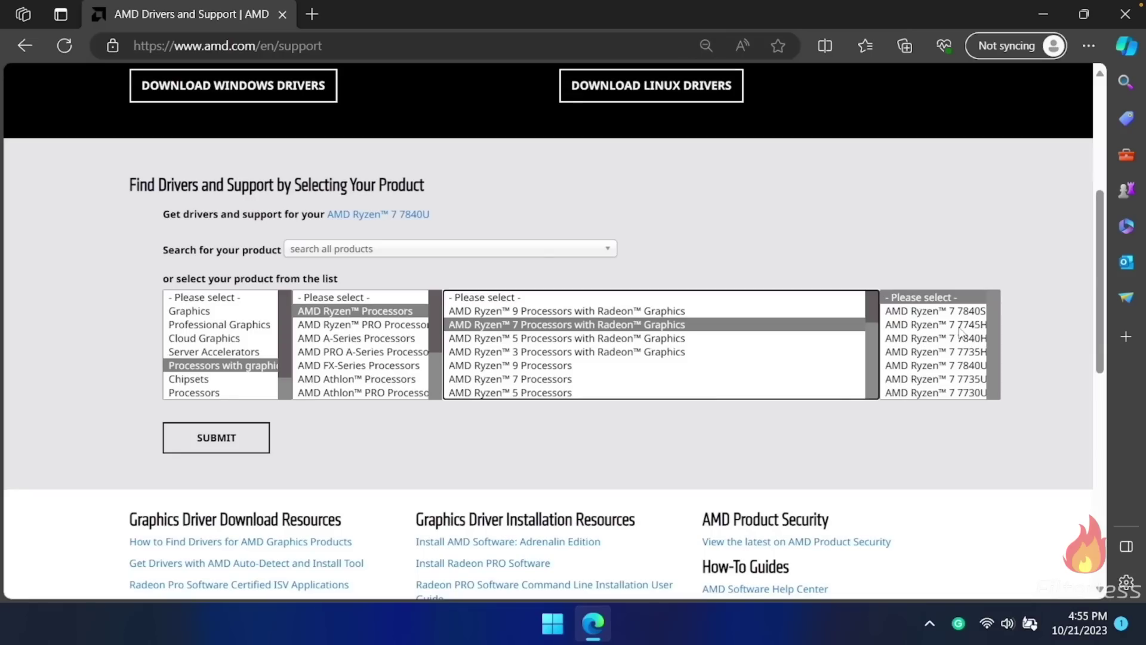
{"action": "left_click", "coordinate": [966, 371]}
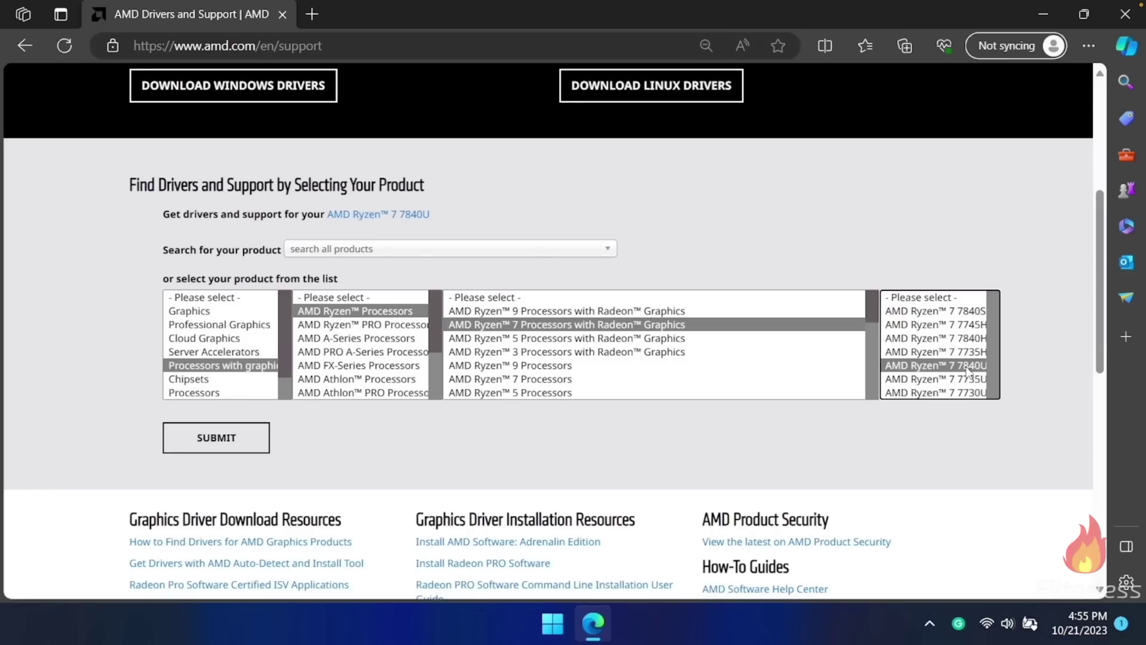
{"action": "left_click", "coordinate": [201, 440]}
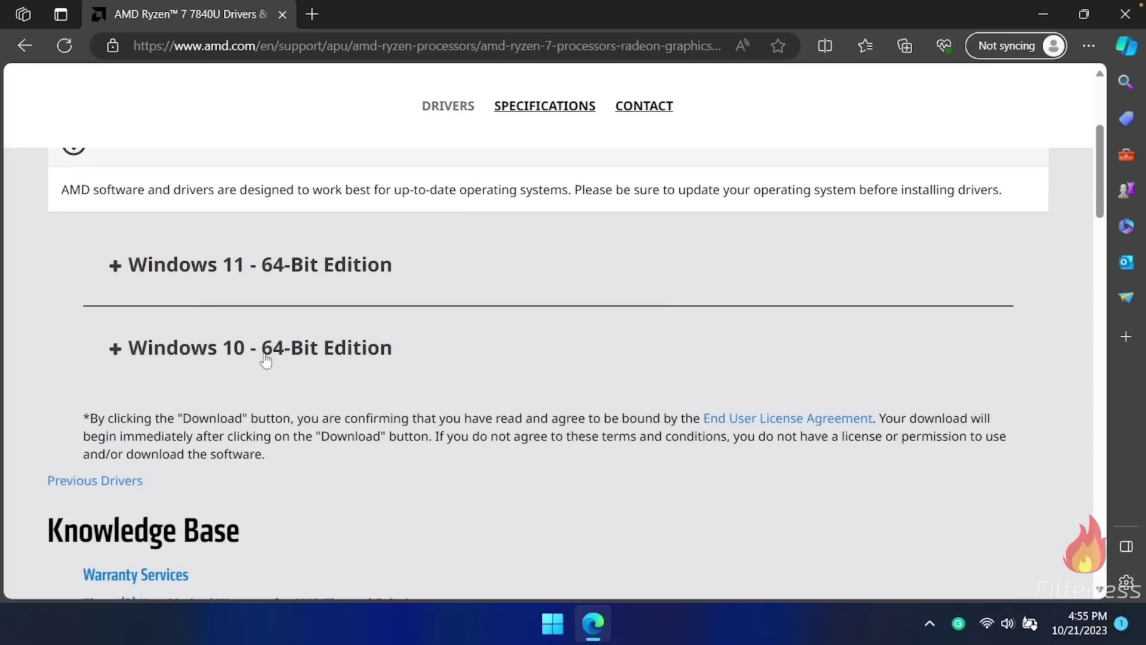
Step: Download AMD Software: Adrenalin Edition 23.10.2 from the Windows 11 - 64-Bit Edition drivers
{"action": "left_click", "coordinate": [200, 267]}
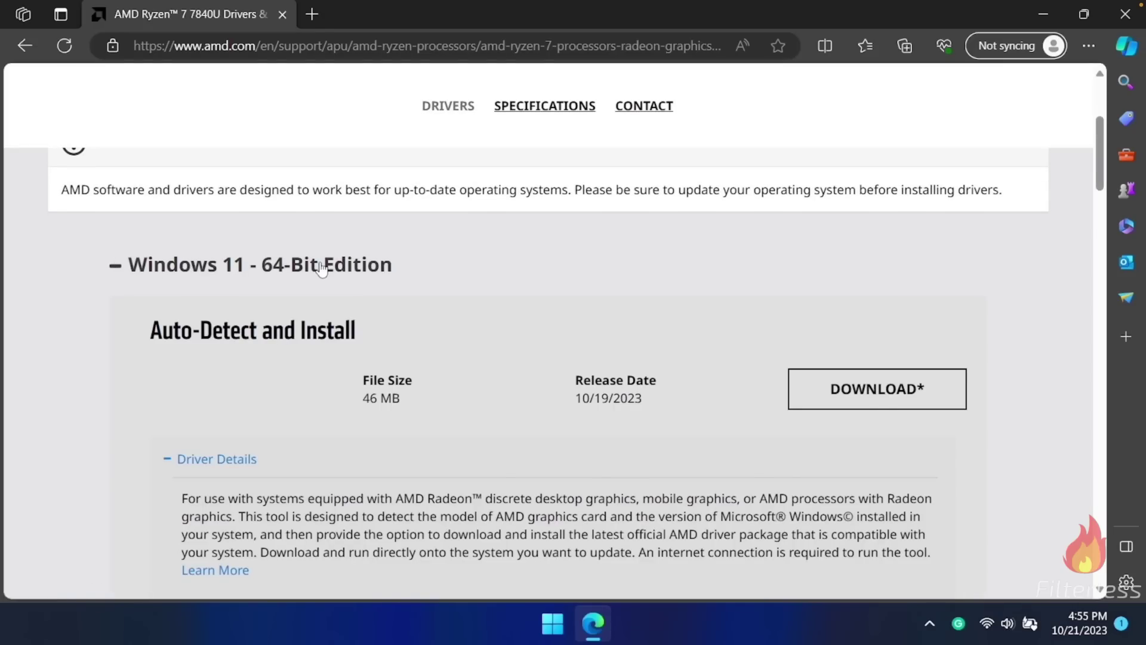
{"action": "scroll", "coordinate": [321, 269], "scroll_direction": "down", "scroll_amount": 5}
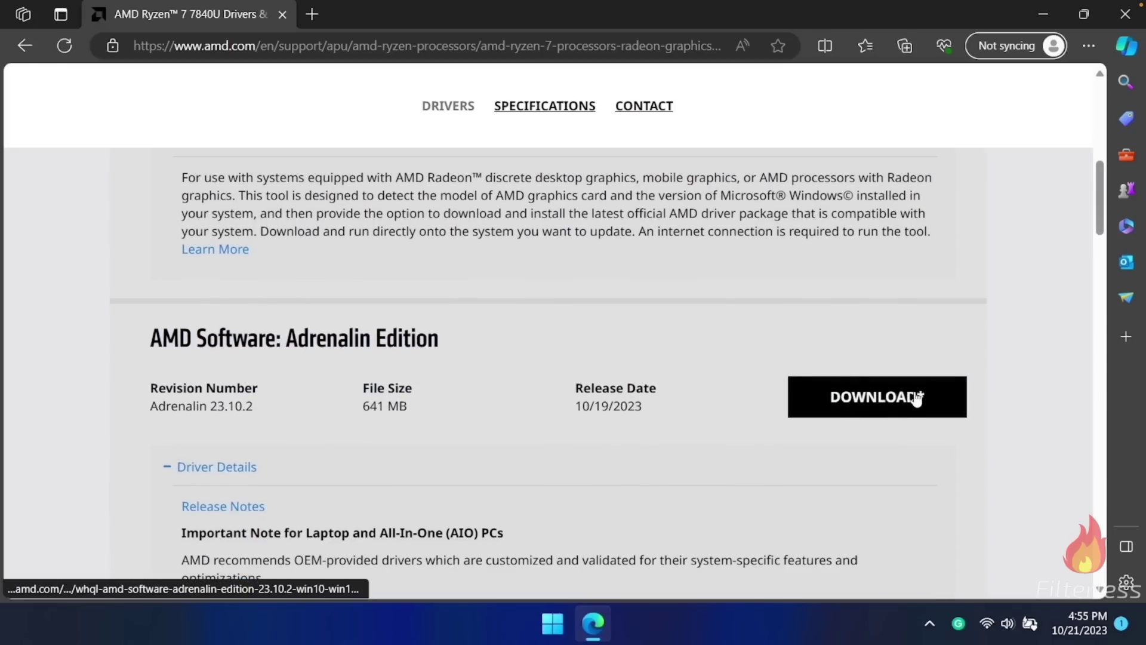
{"action": "left_click_drag", "start_coordinate": [151, 406], "coordinate": [253, 407]}
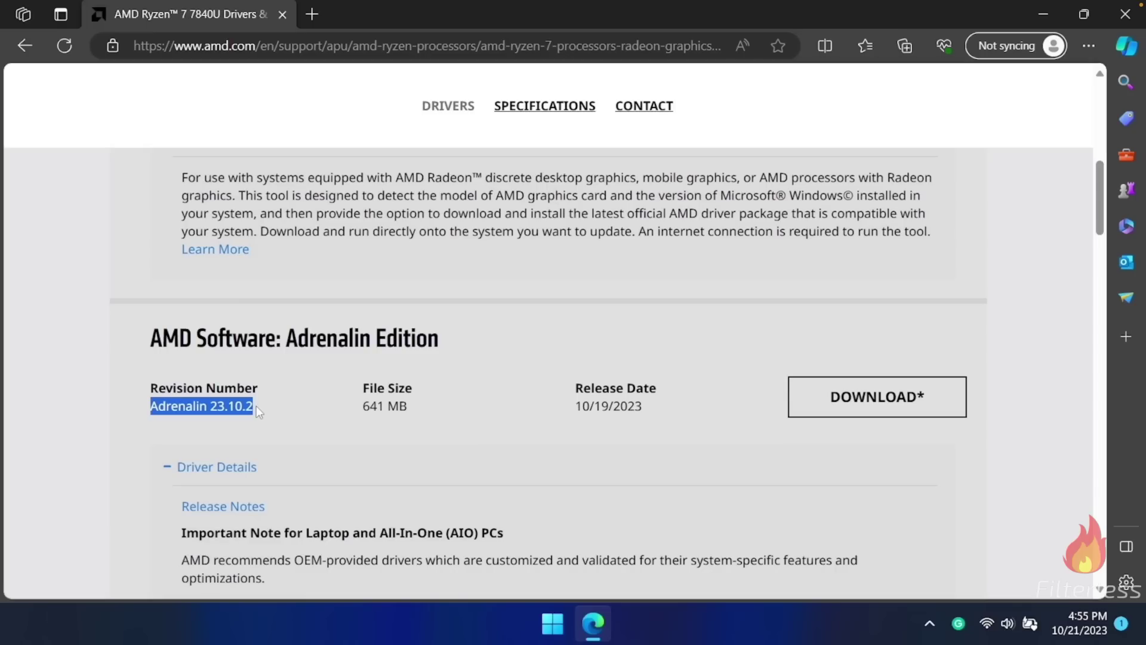
{"action": "left_click", "coordinate": [366, 413]}
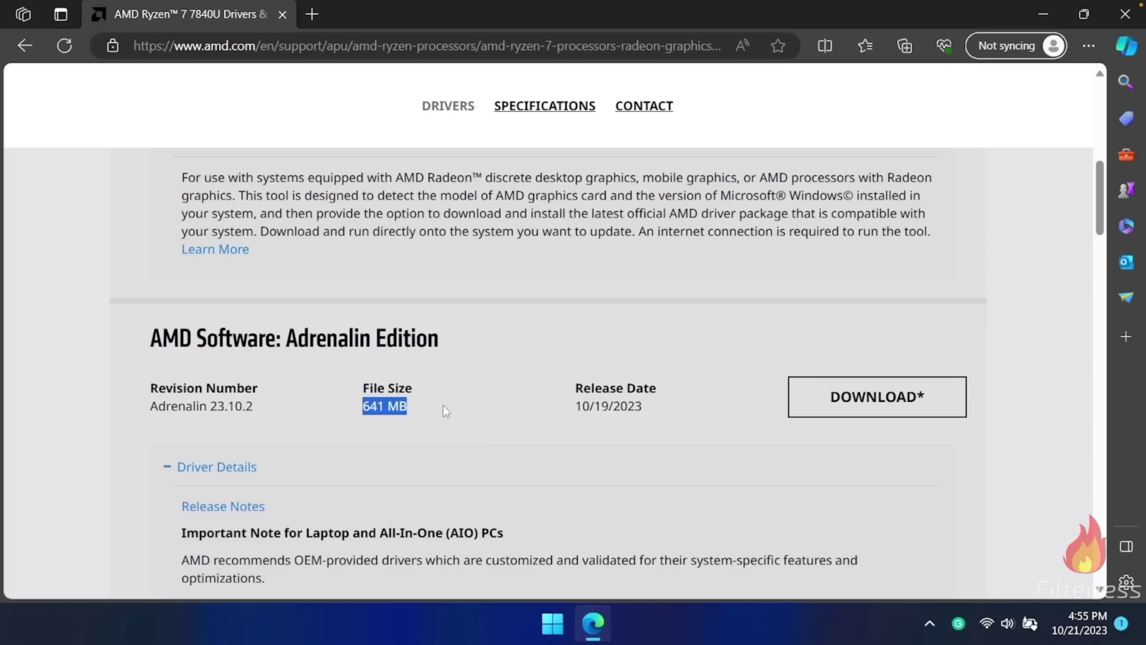
{"action": "left_click_drag", "start_coordinate": [576, 407], "coordinate": [651, 407]}
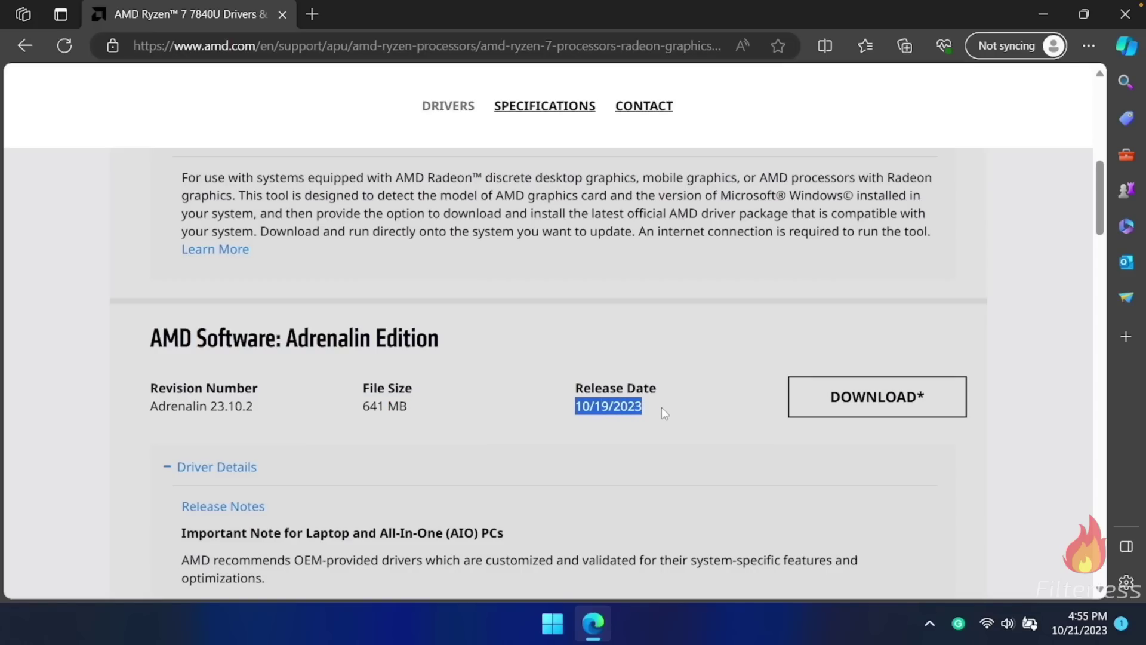
{"action": "left_click", "coordinate": [661, 408]}
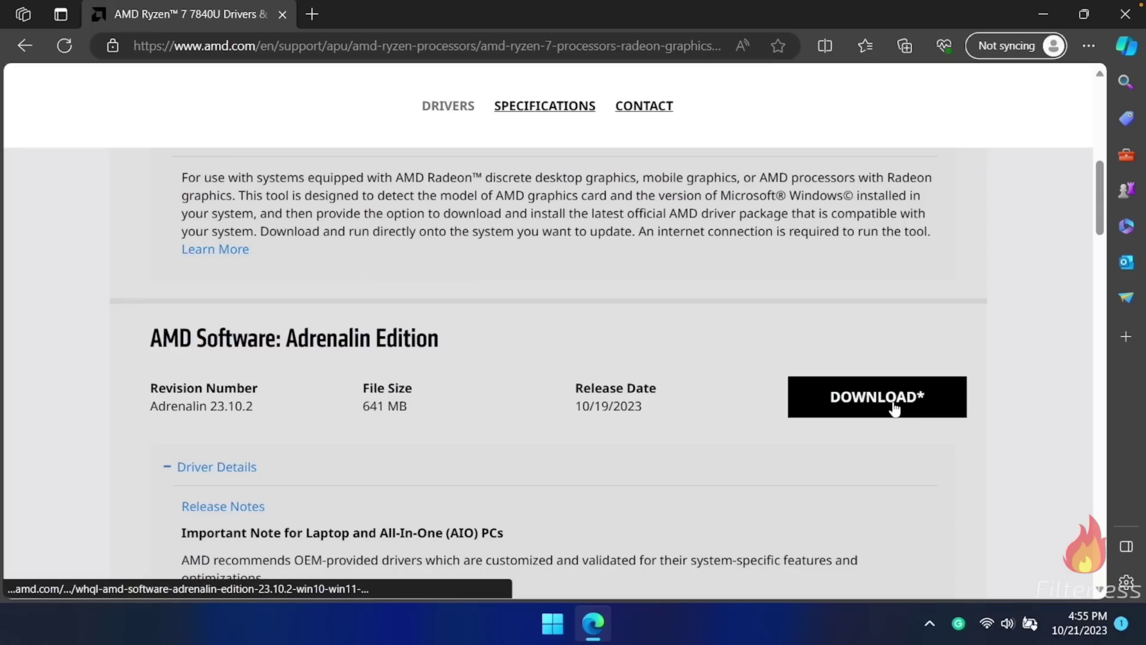
{"action": "left_click", "coordinate": [893, 408]}
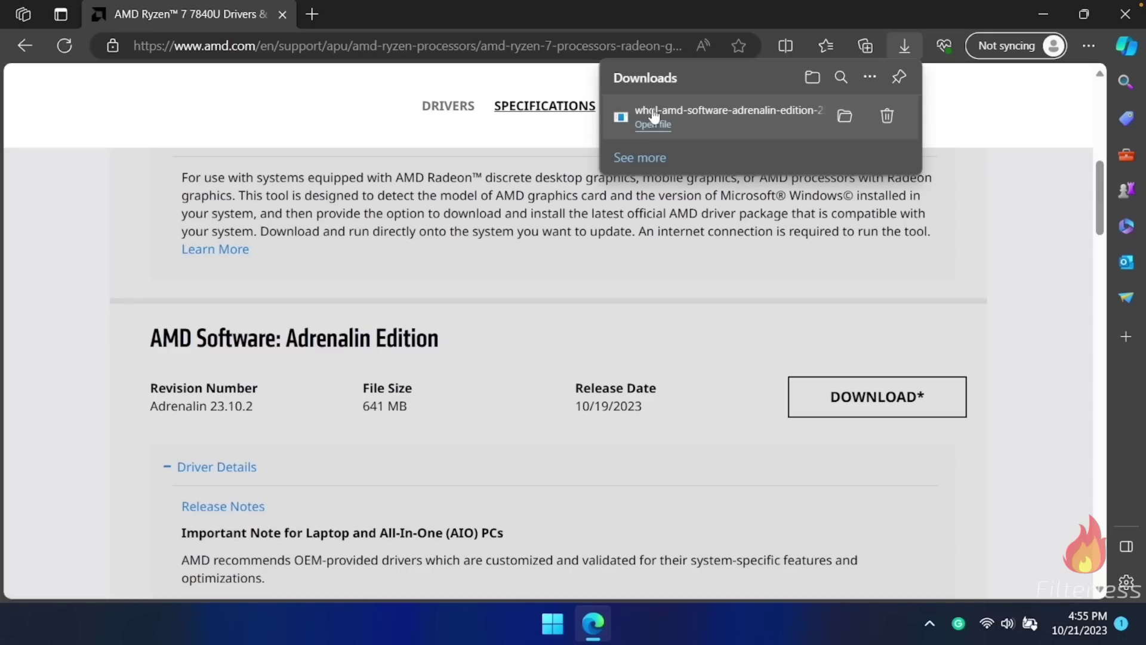
Step: Run the downloaded AMD Software: Adrenalin Edition installer and close its window
{"action": "left_click", "coordinate": [736, 115]}
{"action": "left_click", "coordinate": [481, 462]}
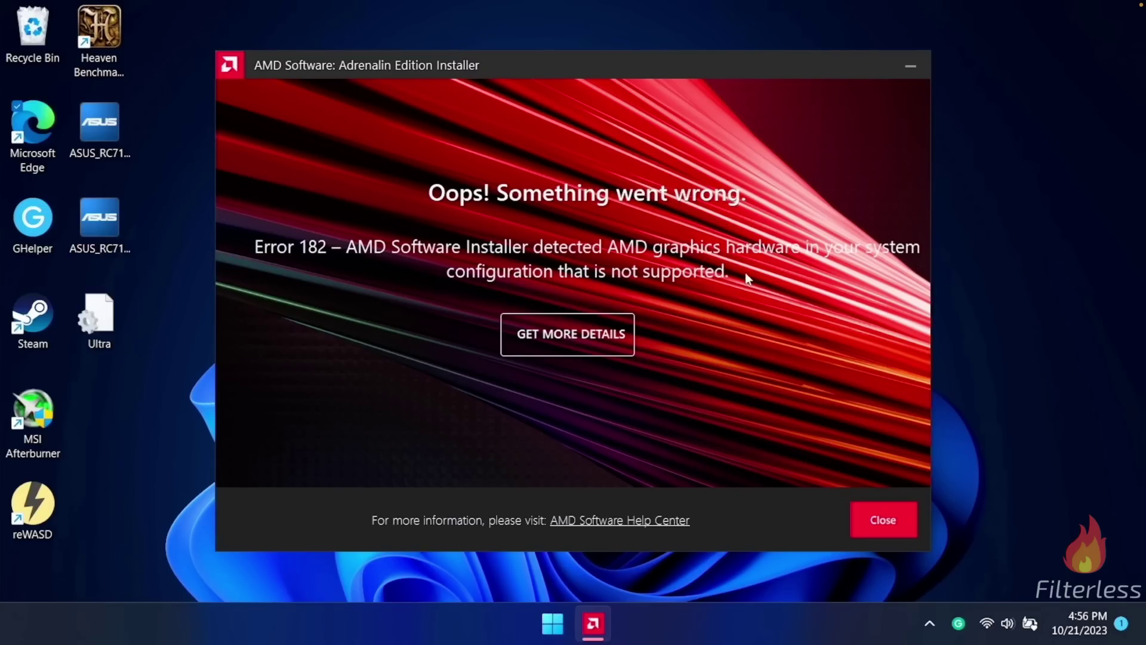
{"action": "left_click", "coordinate": [889, 522]}
Step: Search Windows for "device" and open Device Manager
{"action": "left_click", "coordinate": [558, 643]}
{"action": "type", "text": "d"}
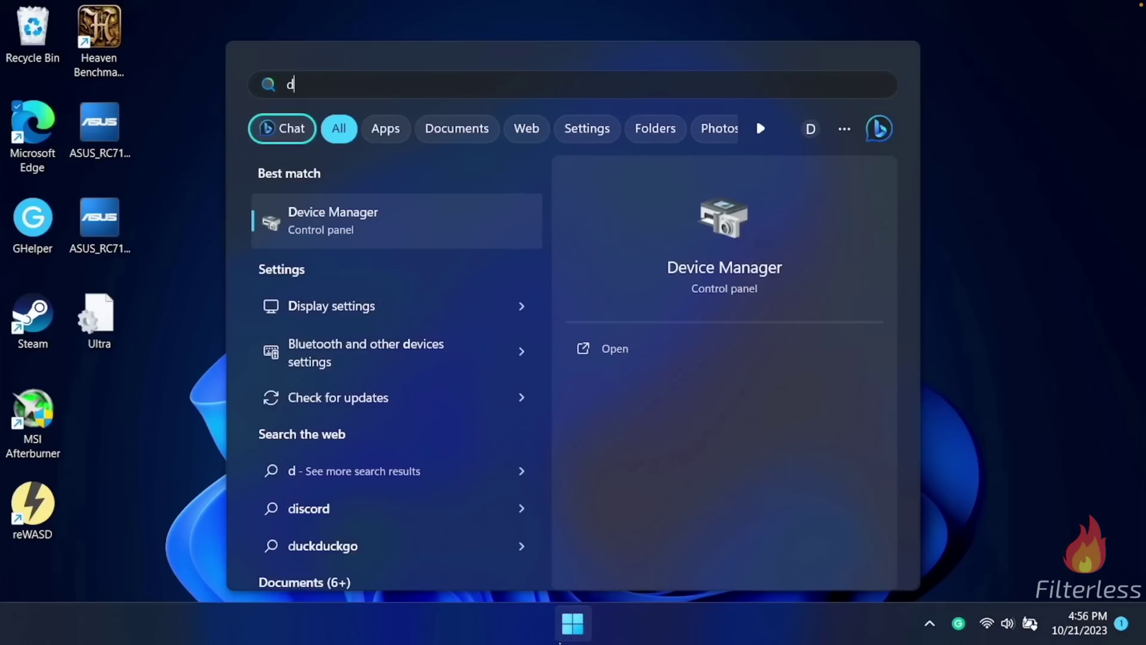
{"action": "type", "text": "evice"}
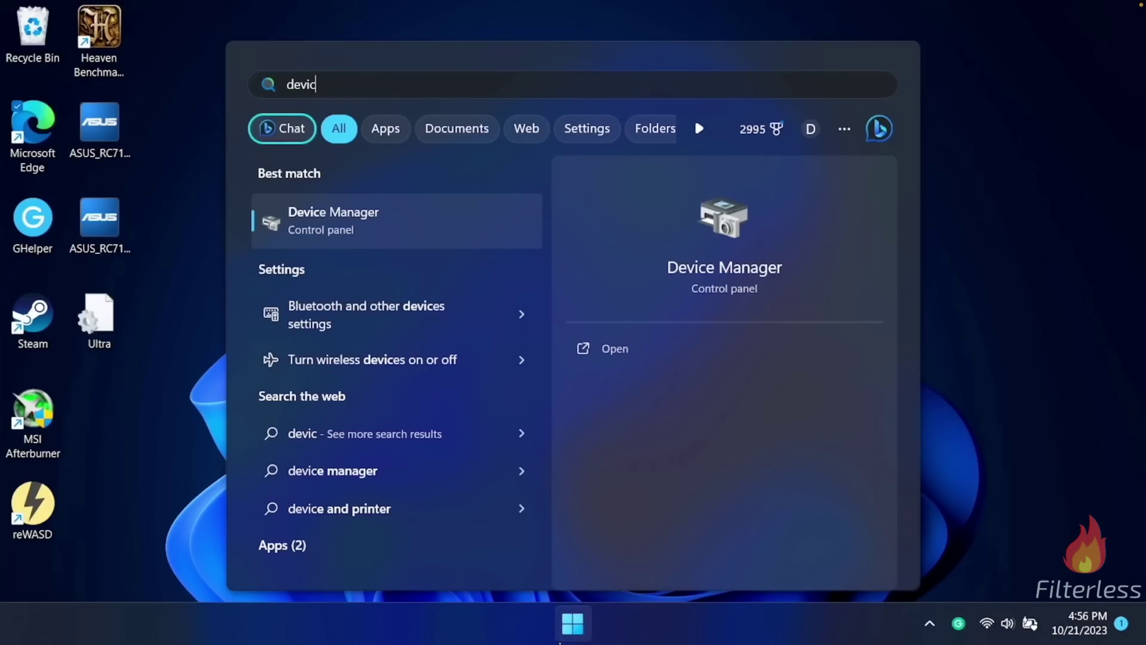
{"action": "left_click", "coordinate": [301, 229]}
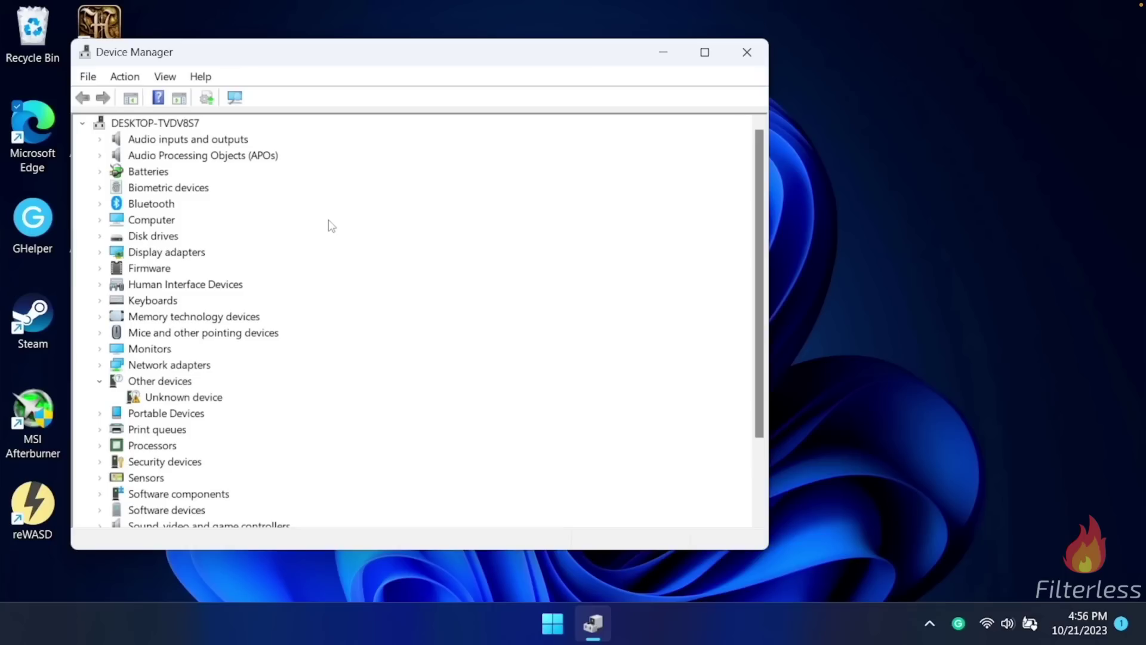
Step: Expand Display adapters and start the Update Driver wizard for AMD Radeon Graphics
{"action": "left_click", "coordinate": [100, 253]}
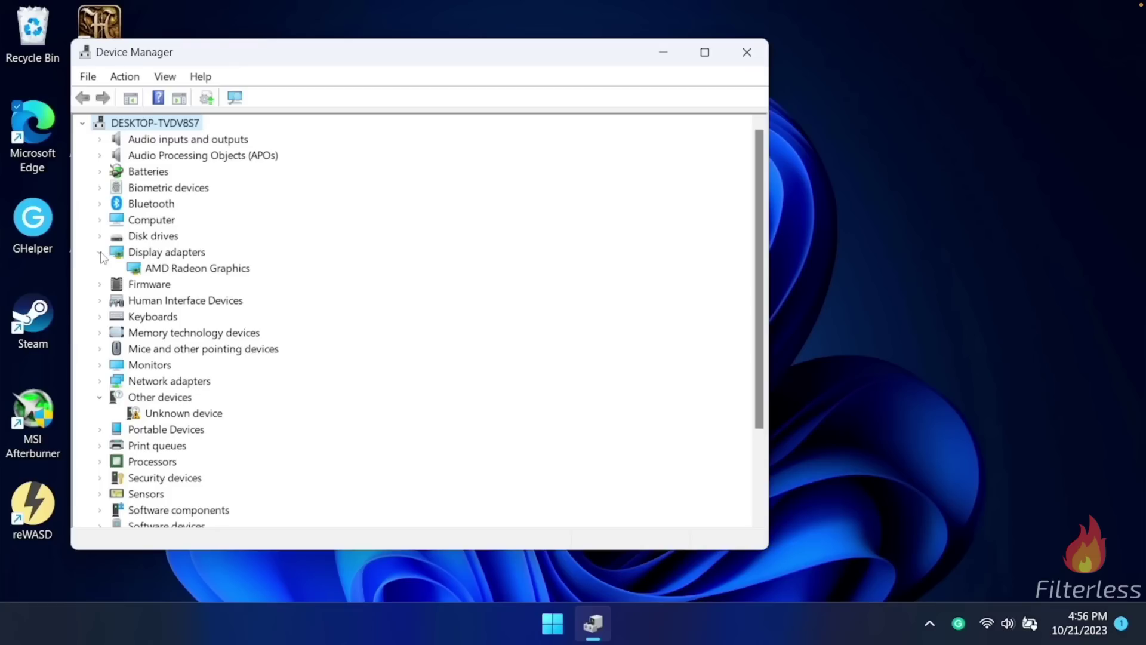
{"action": "left_click", "coordinate": [152, 255]}
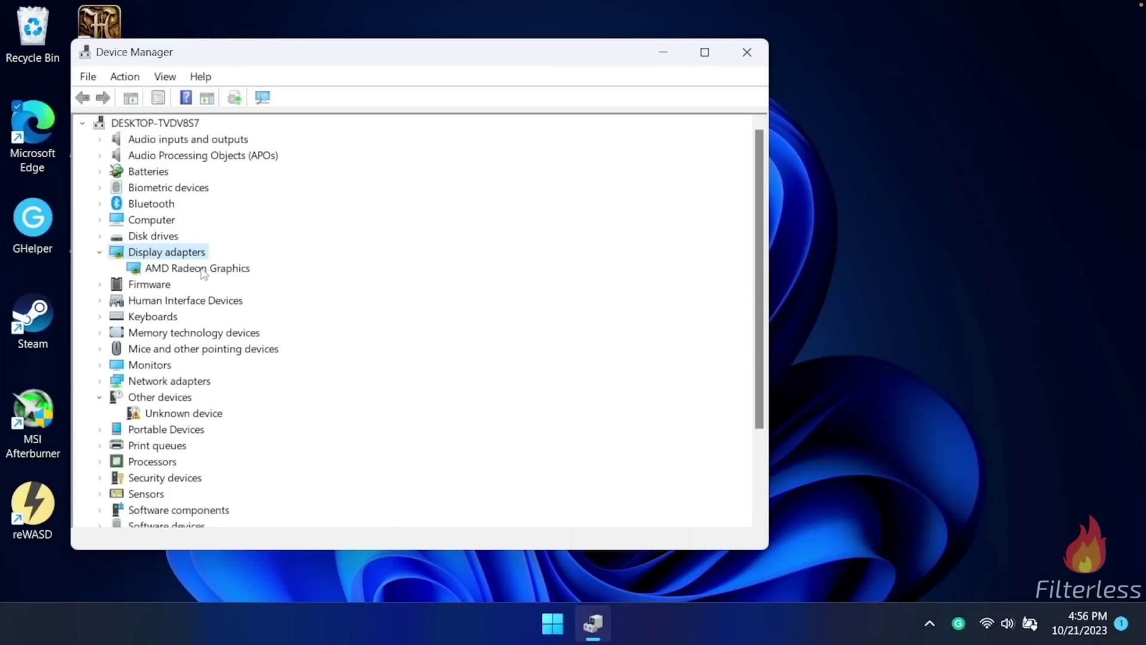
{"action": "left_click", "coordinate": [203, 270]}
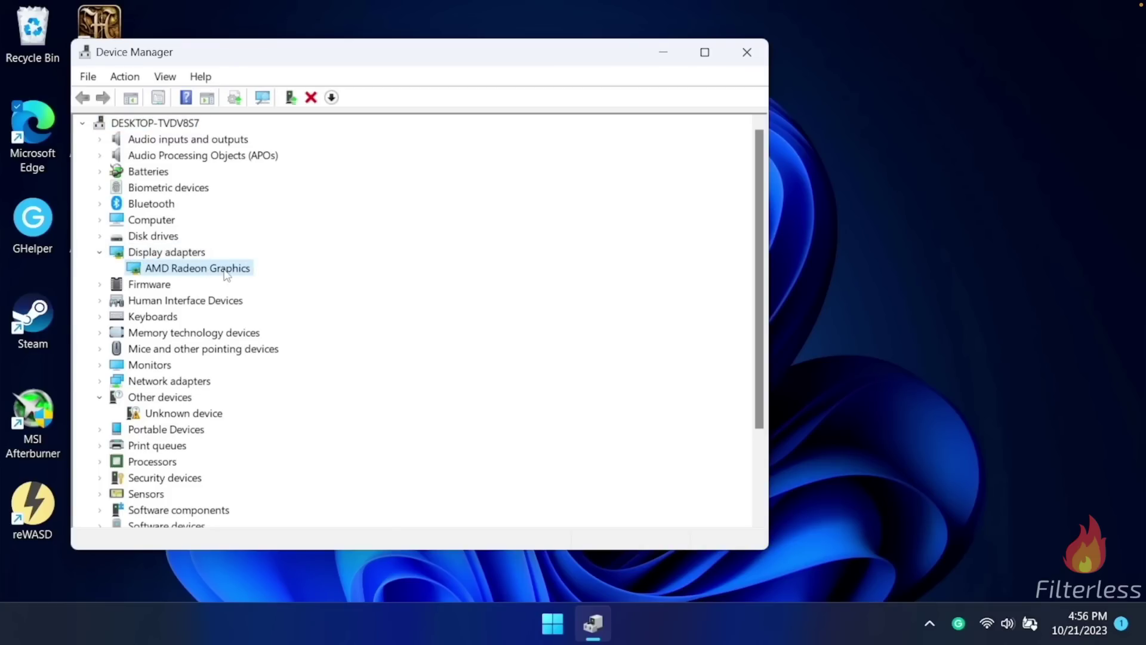
{"action": "right_click", "coordinate": [226, 275]}
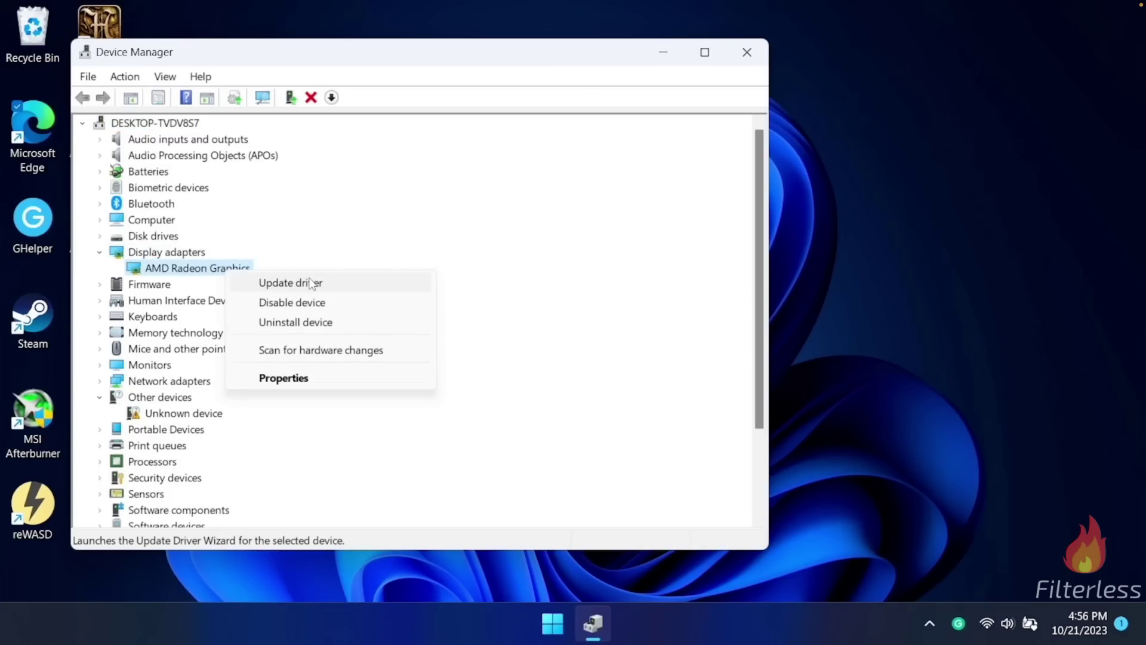
{"action": "left_click", "coordinate": [310, 283]}
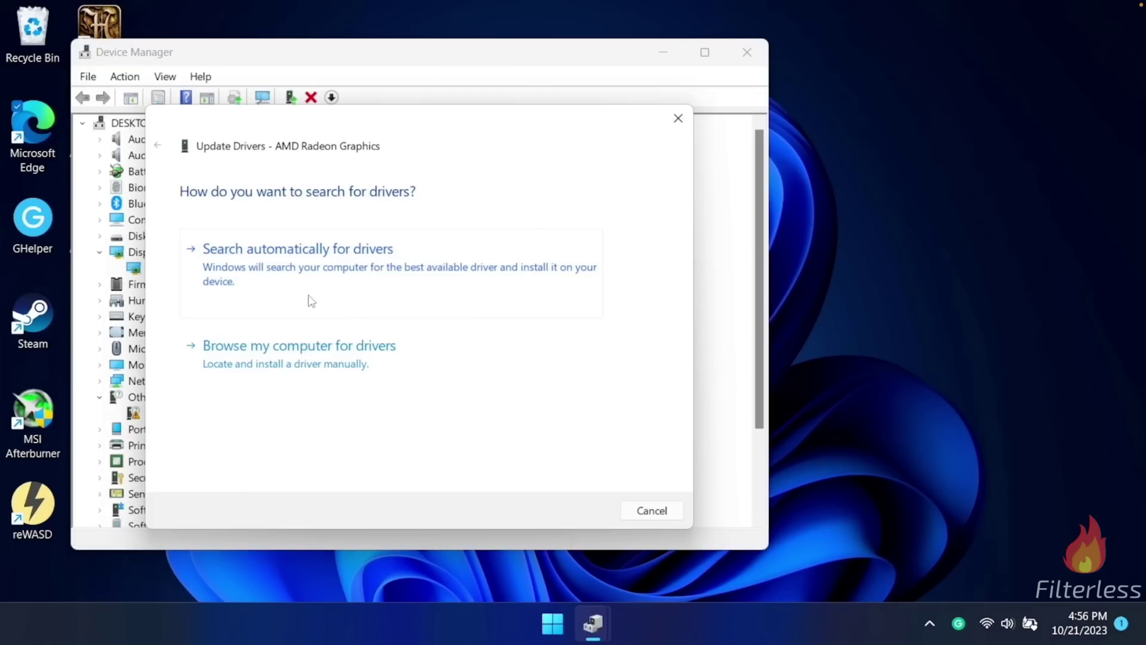
Step: Choose to pick the driver manually from the computer, using Have Disk, and start browsing for the manufacturer's files
{"action": "left_click", "coordinate": [360, 360]}
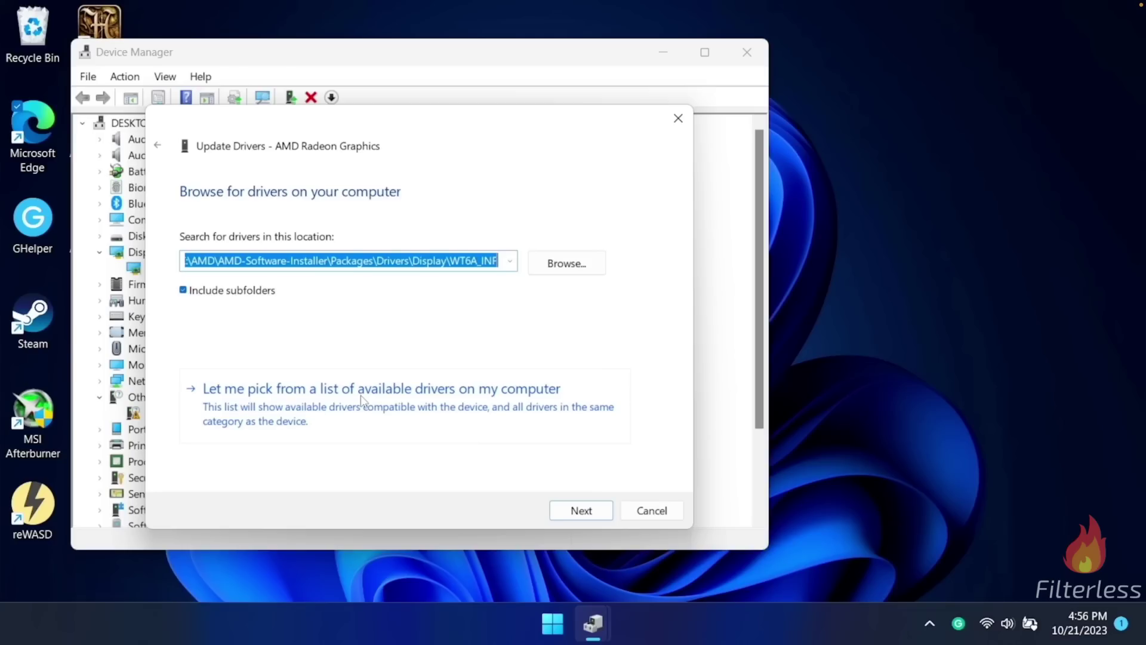
{"action": "left_click", "coordinate": [327, 396]}
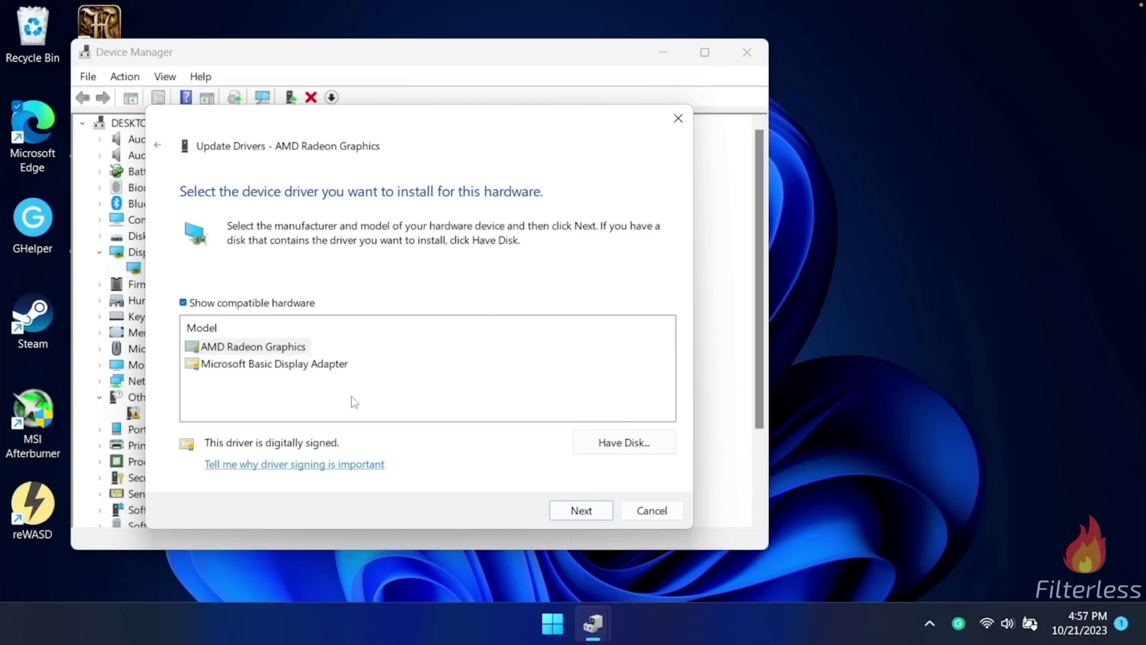
{"action": "left_click", "coordinate": [609, 445]}
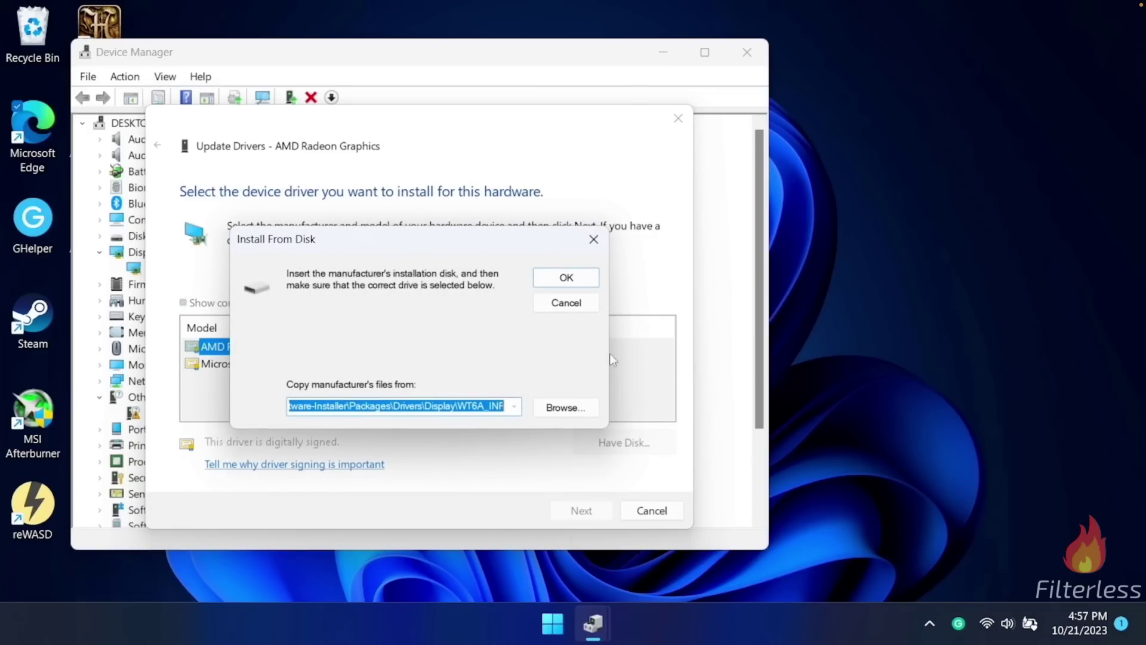
{"action": "left_click", "coordinate": [568, 409]}
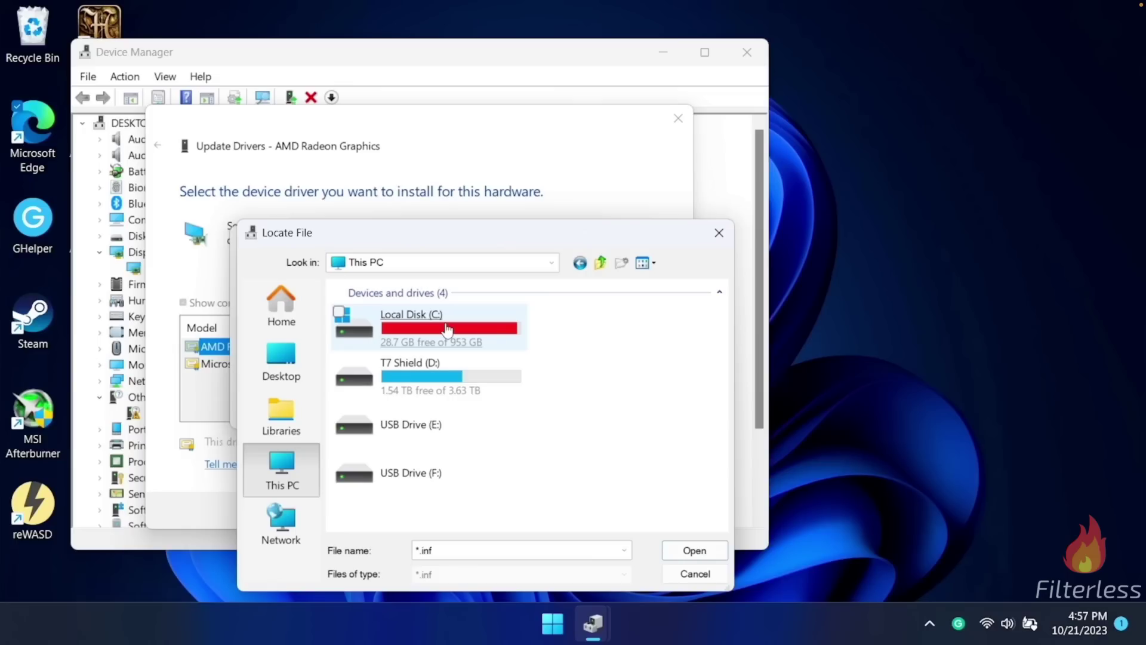
Step: Load the driver file u0396906.inf from C:\AMD\AMD-Software-Installer\Packages\Drivers\Display\WT6A_INF as the installation source
{"action": "left_click", "coordinate": [428, 333]}
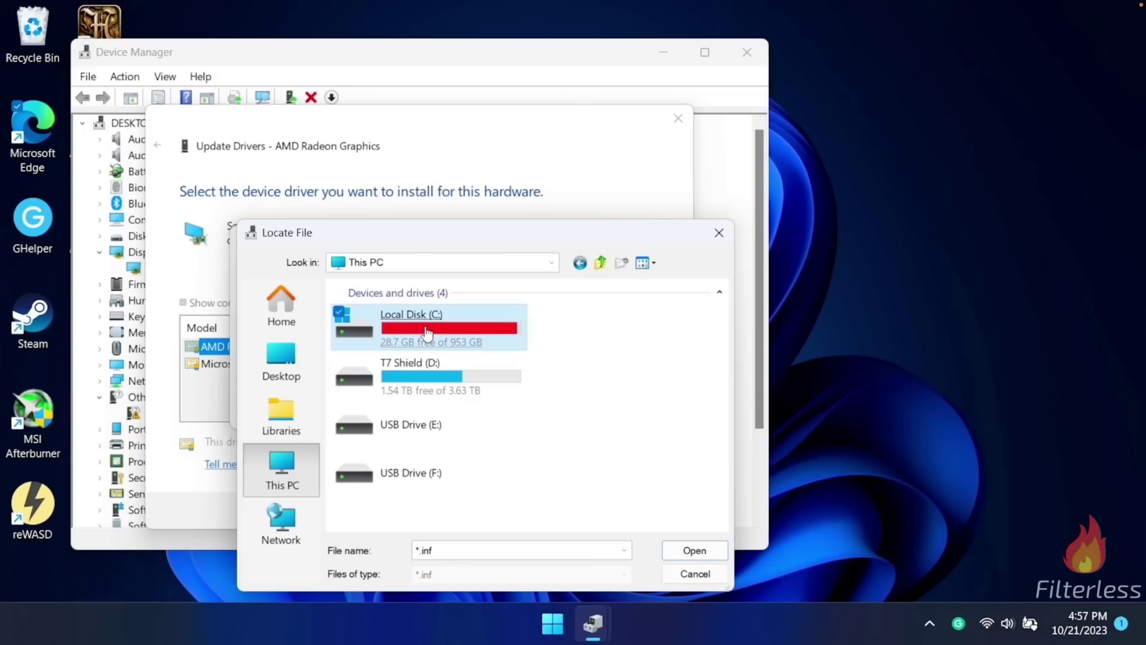
{"action": "double_click", "coordinate": [427, 332]}
{"action": "left_click", "coordinate": [388, 327]}
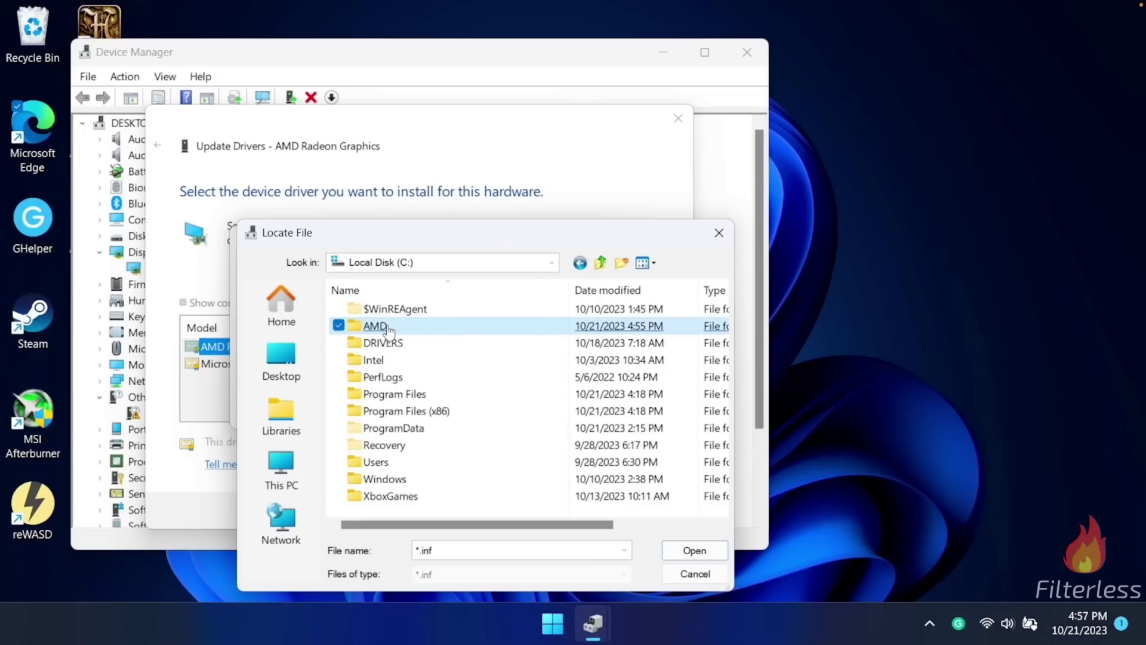
{"action": "double_click", "coordinate": [388, 327]}
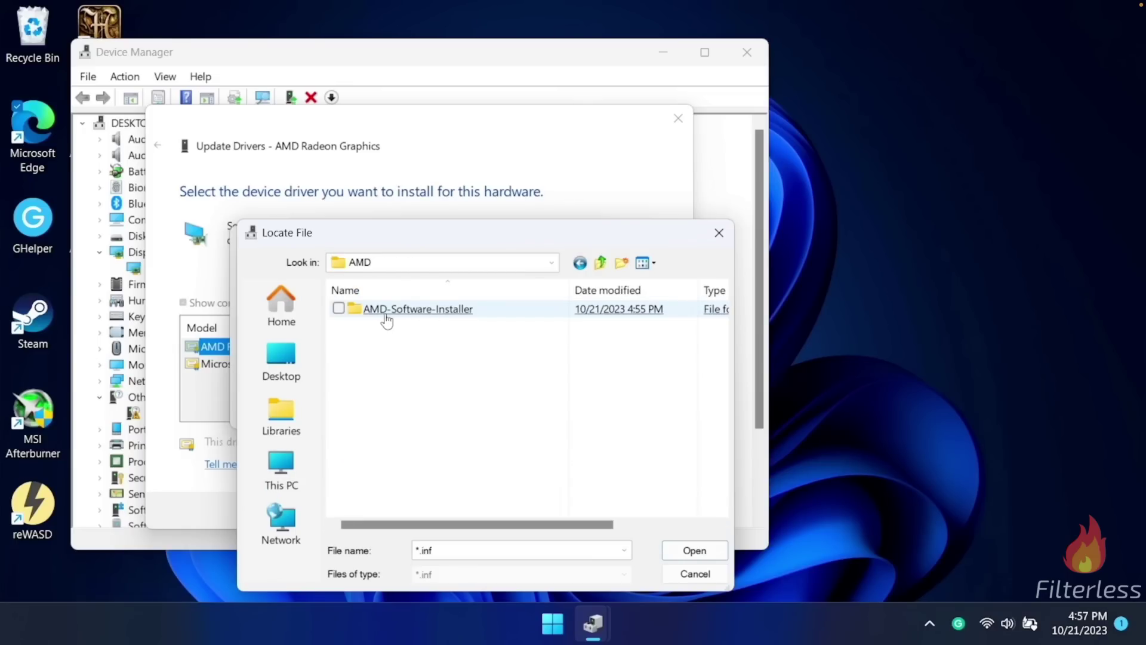
{"action": "left_click", "coordinate": [401, 314]}
{"action": "double_click", "coordinate": [401, 314]}
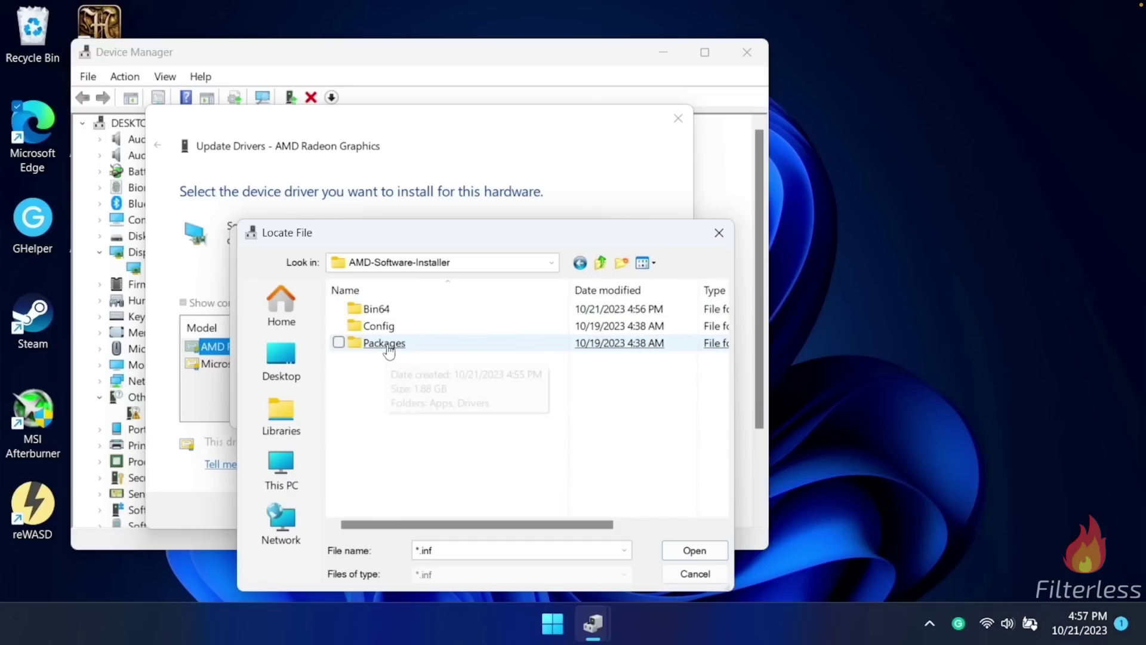
{"action": "double_click", "coordinate": [383, 342]}
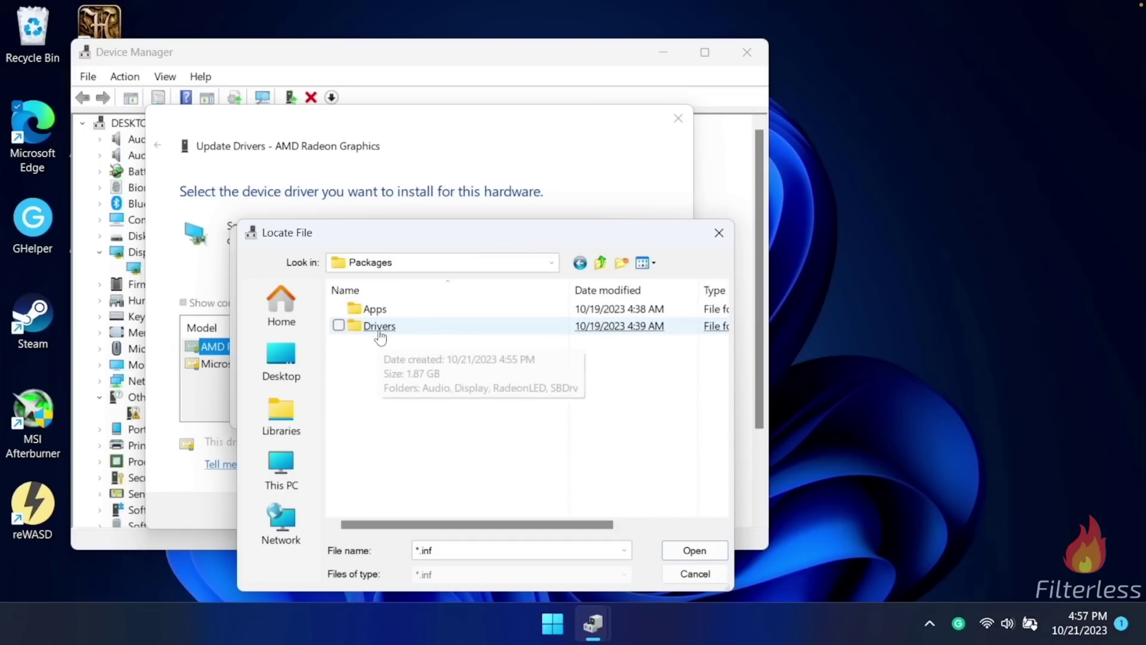
{"action": "double_click", "coordinate": [380, 330]}
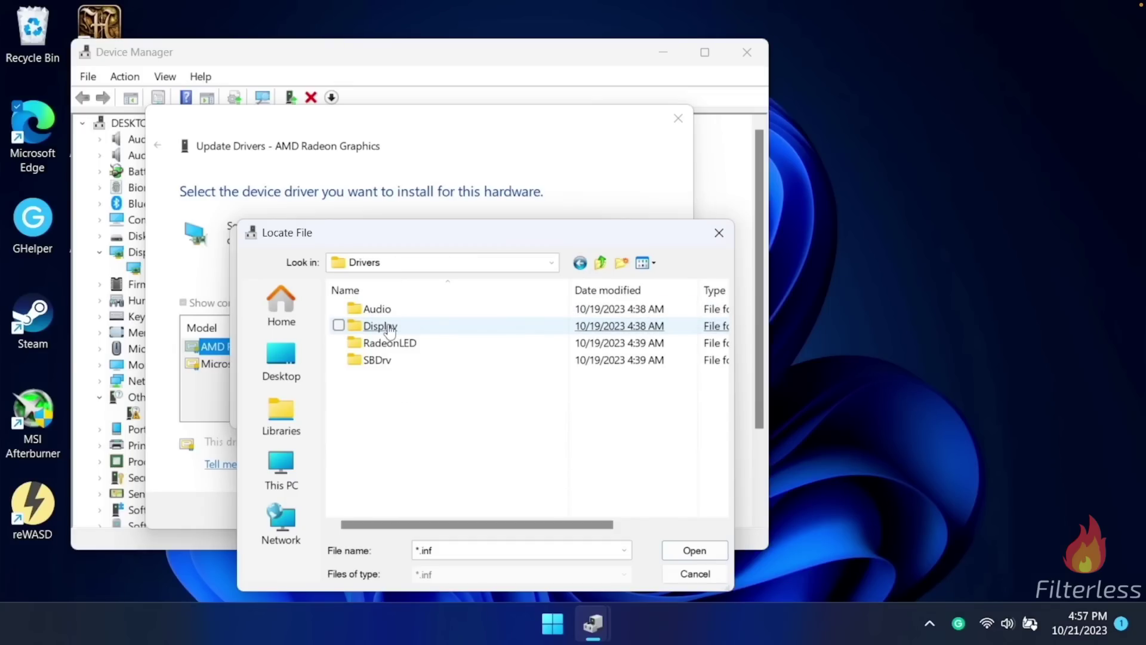
{"action": "double_click", "coordinate": [388, 327]}
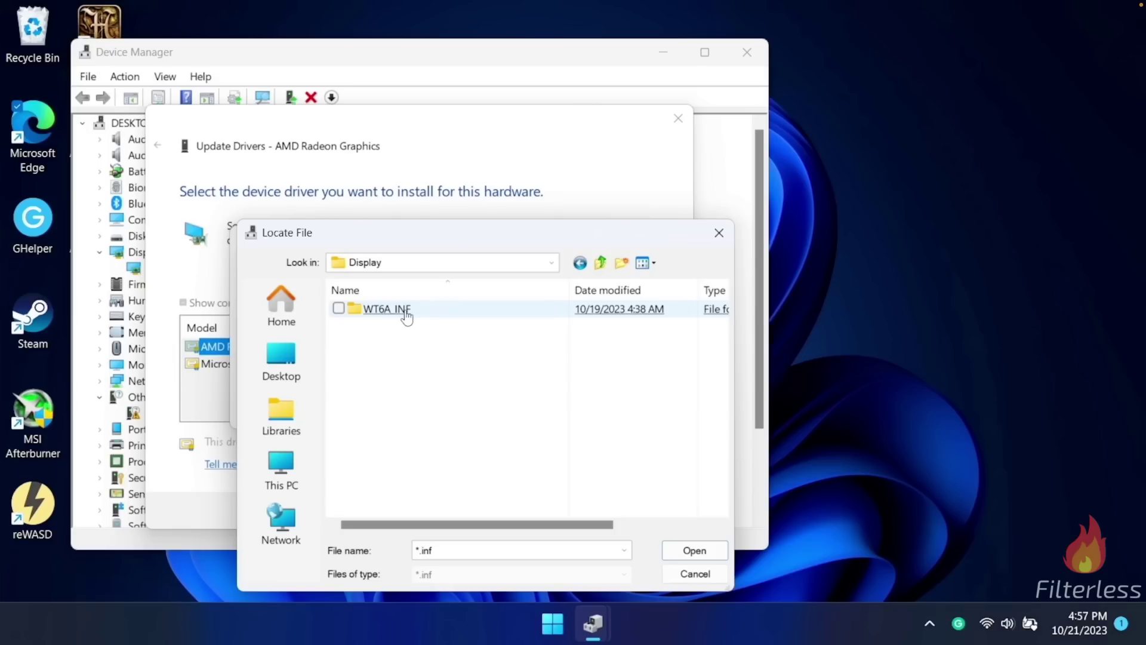
{"action": "double_click", "coordinate": [387, 308]}
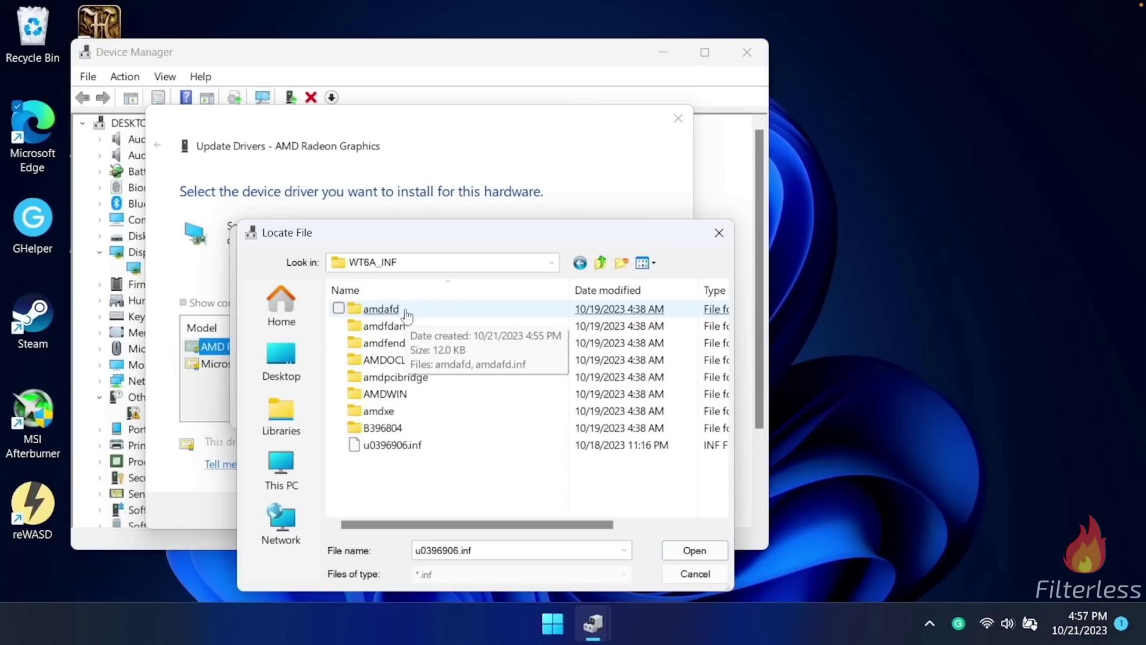
{"action": "double_click", "coordinate": [393, 455]}
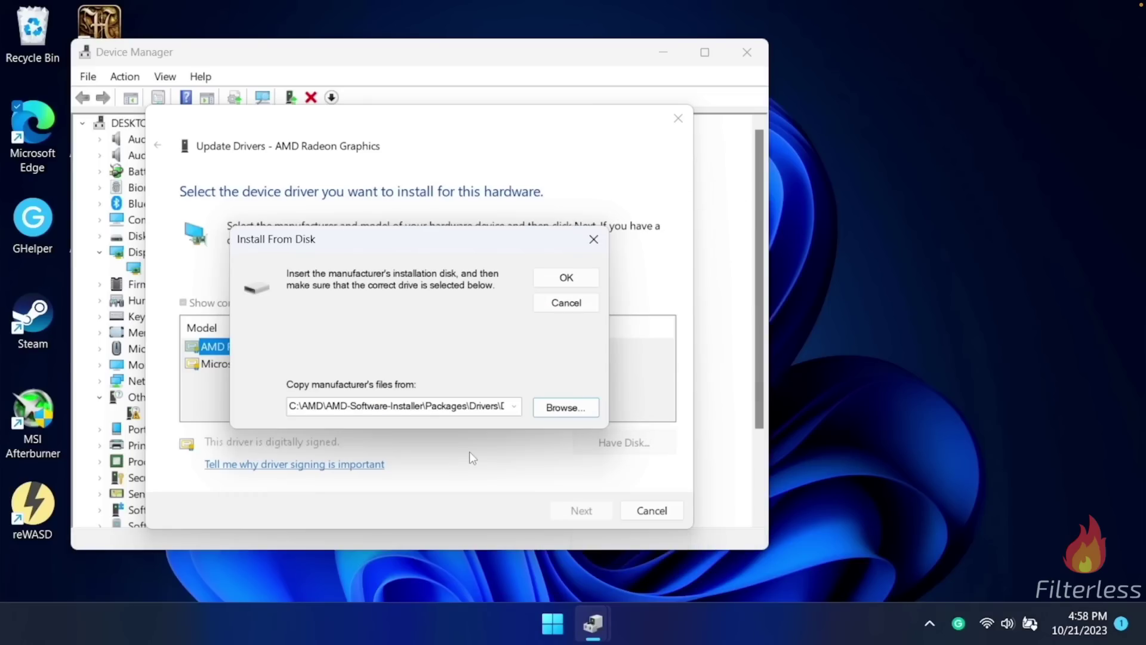
{"action": "left_click", "coordinate": [566, 278]}
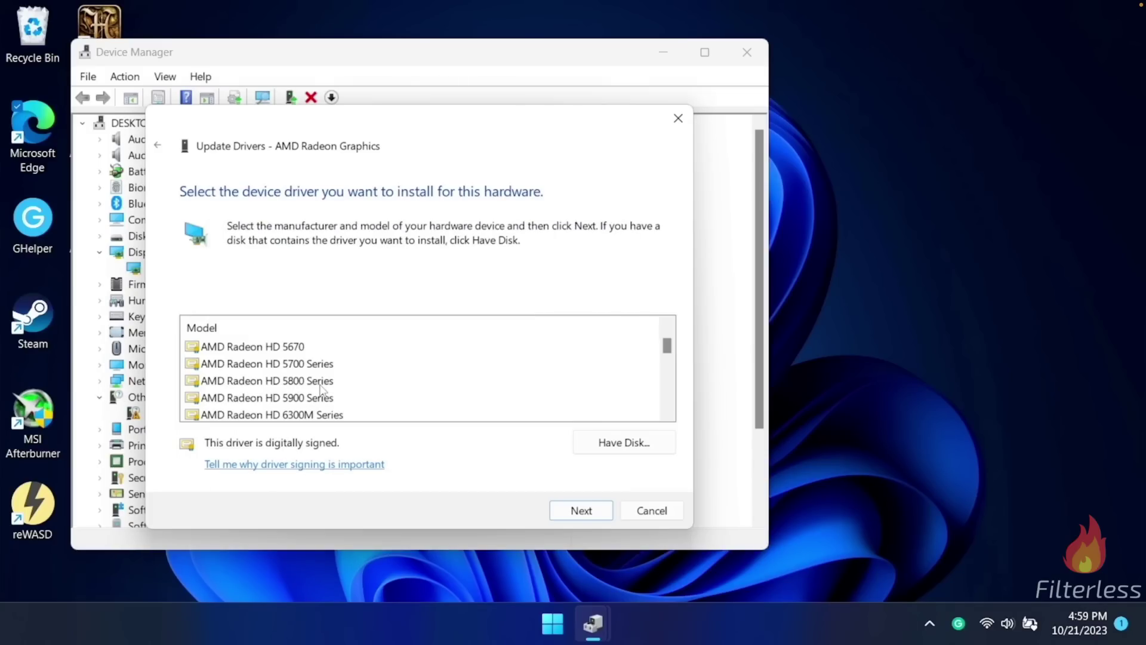
Step: Install the AMD Radeon (TM) 780M Graphics driver, accepting the compatibility warning, and close the wizard and Device Manager
{"action": "scroll", "coordinate": [320, 389], "scroll_direction": "down", "scroll_amount": 2}
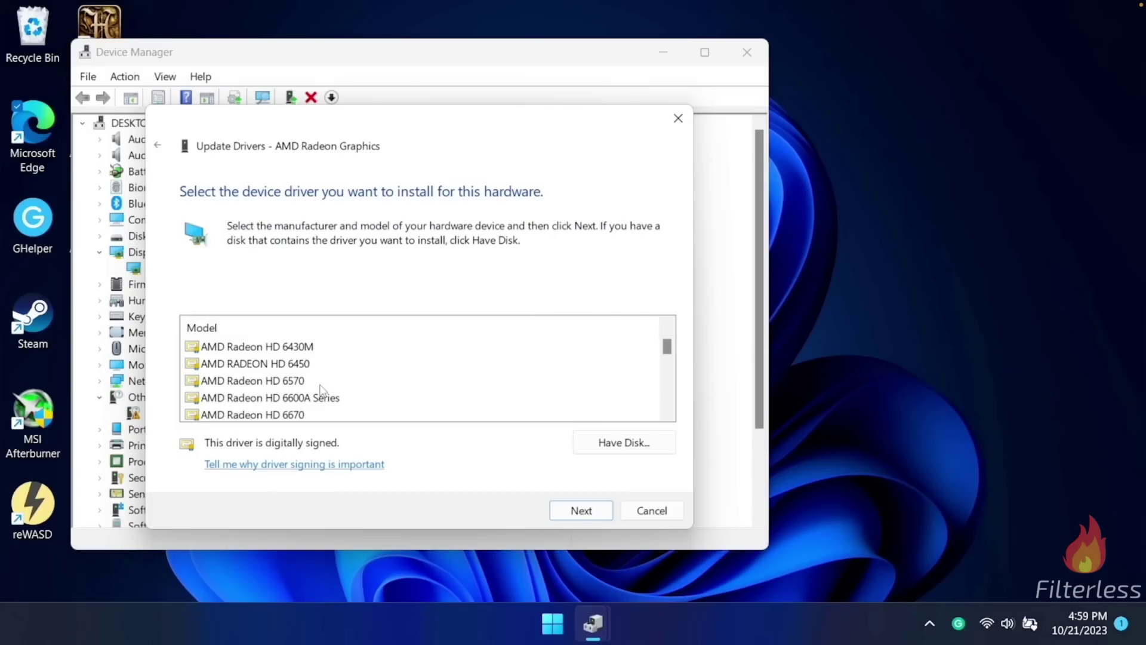
{"action": "scroll", "coordinate": [321, 390], "scroll_direction": "up", "scroll_amount": 5}
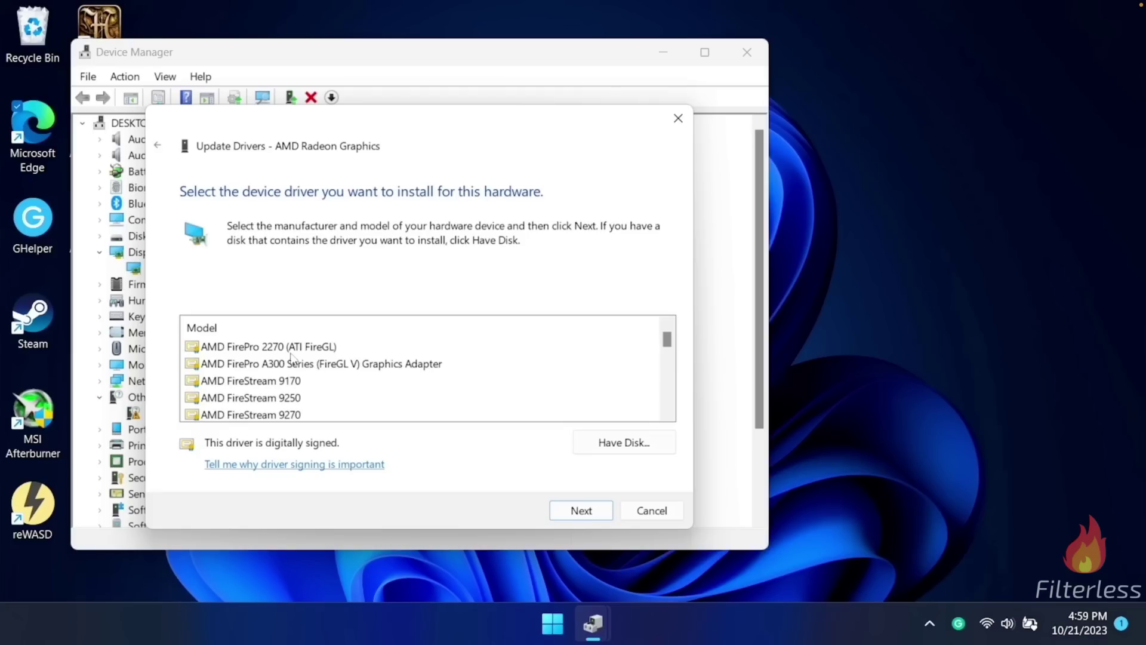
{"action": "scroll", "coordinate": [321, 376], "scroll_direction": "down", "scroll_amount": 3}
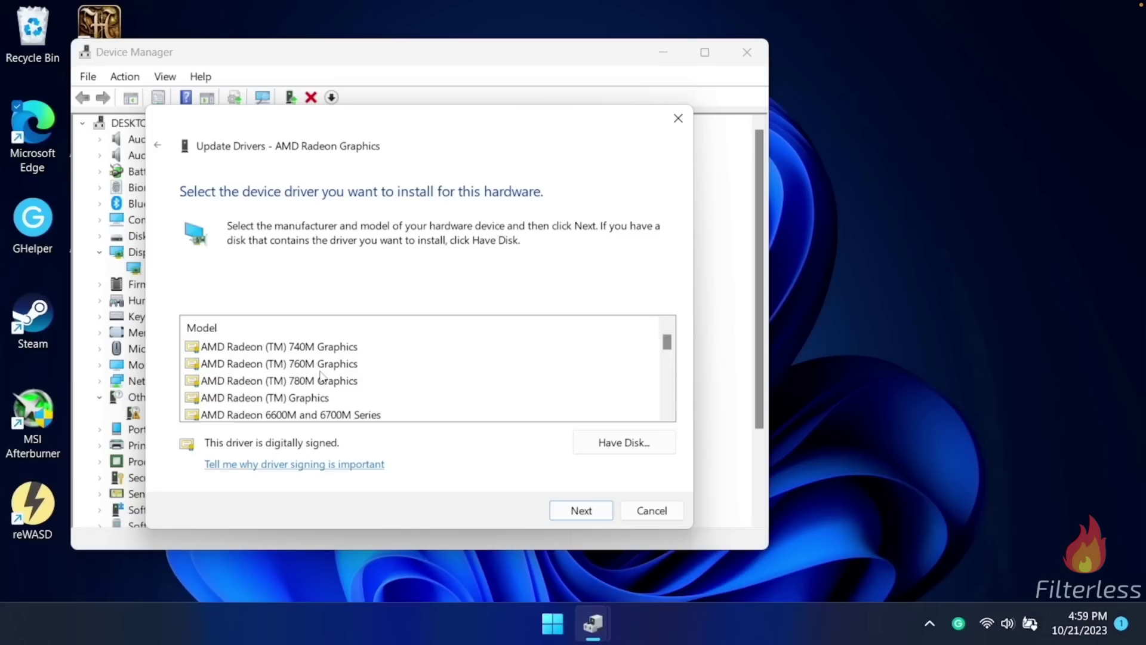
{"action": "left_click", "coordinate": [322, 382]}
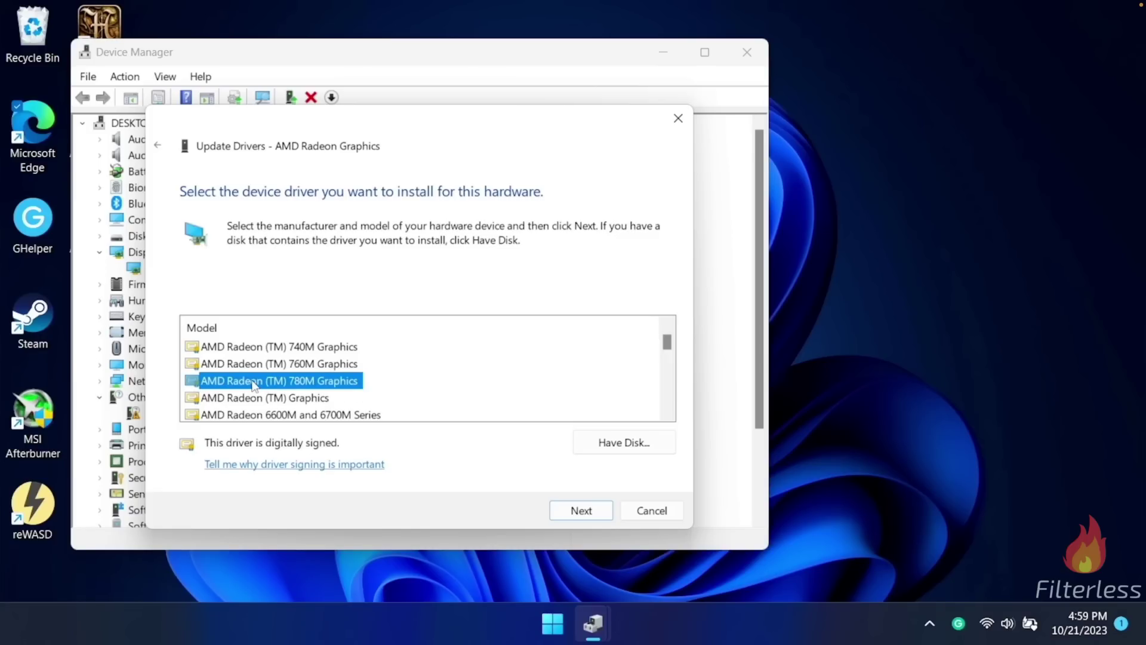
{"action": "left_click", "coordinate": [598, 519]}
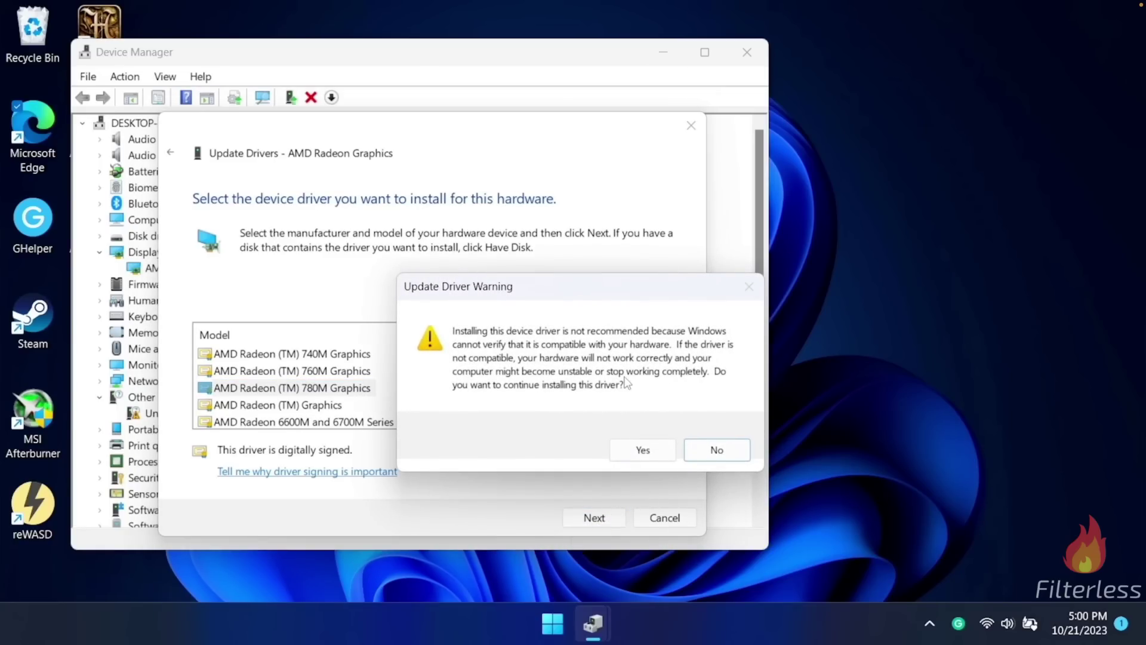
{"action": "left_click", "coordinate": [643, 449]}
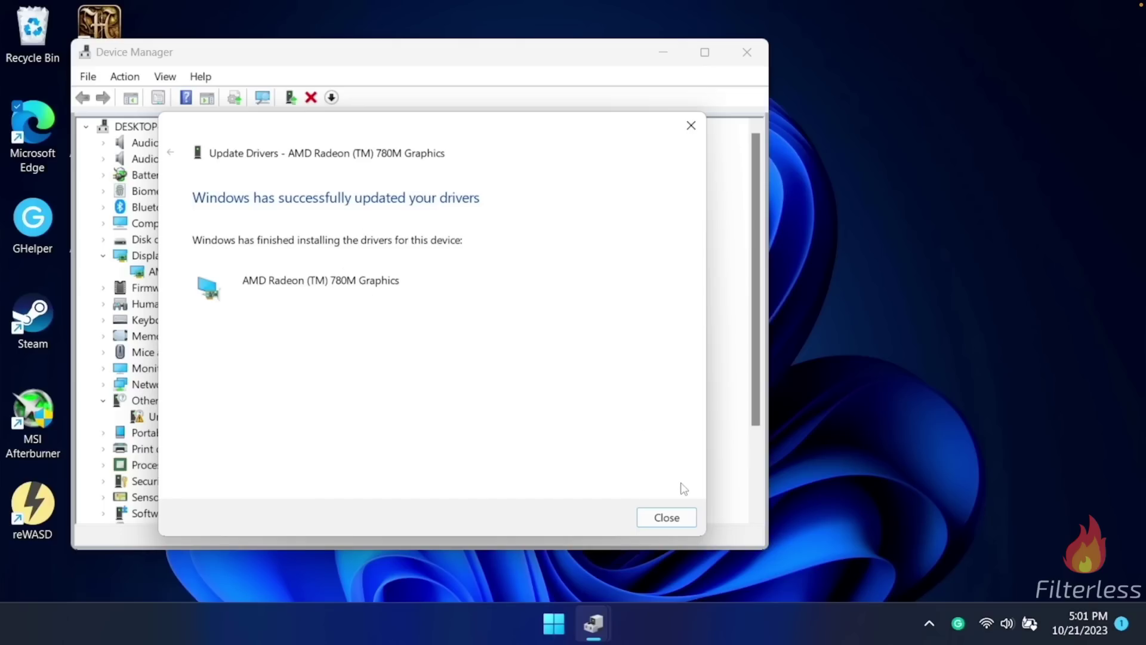
{"action": "left_click", "coordinate": [684, 521]}
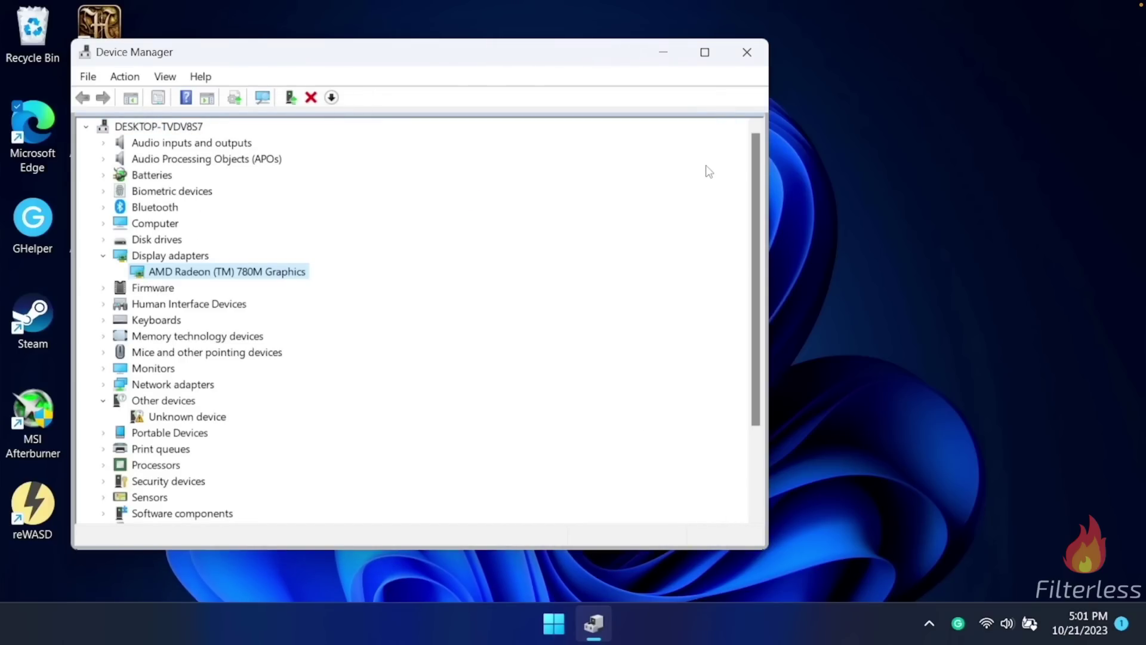
{"action": "left_click", "coordinate": [746, 52]}
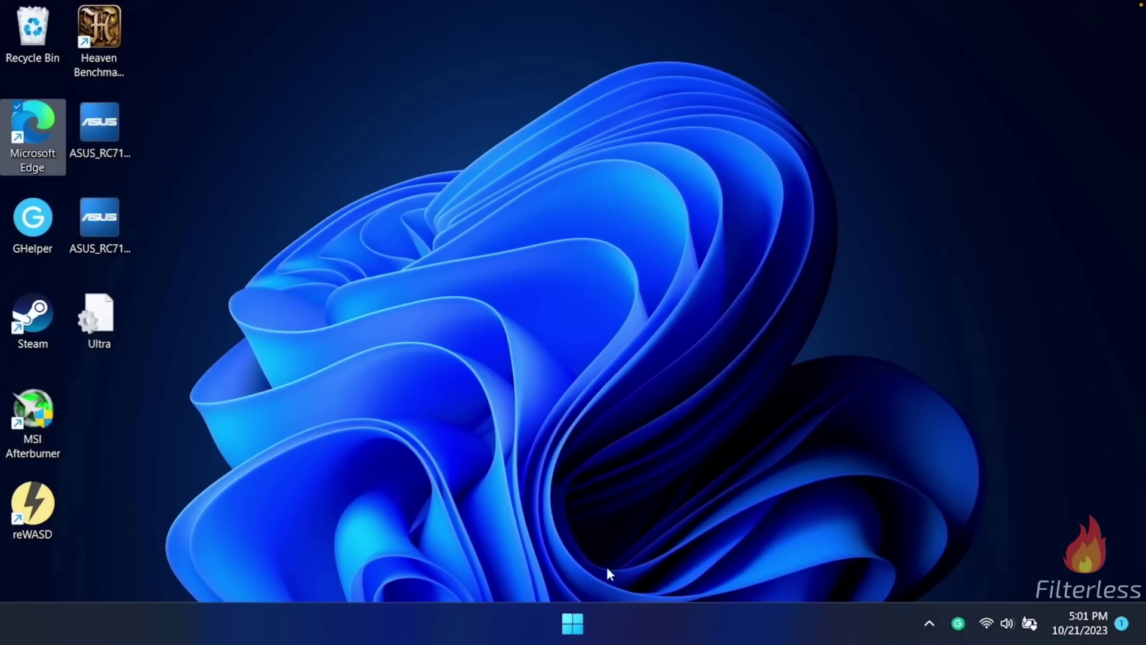
Step: Search Windows for "amd" and launch AMD Software to check whether it works with the installed driver
{"action": "left_click", "coordinate": [574, 623]}
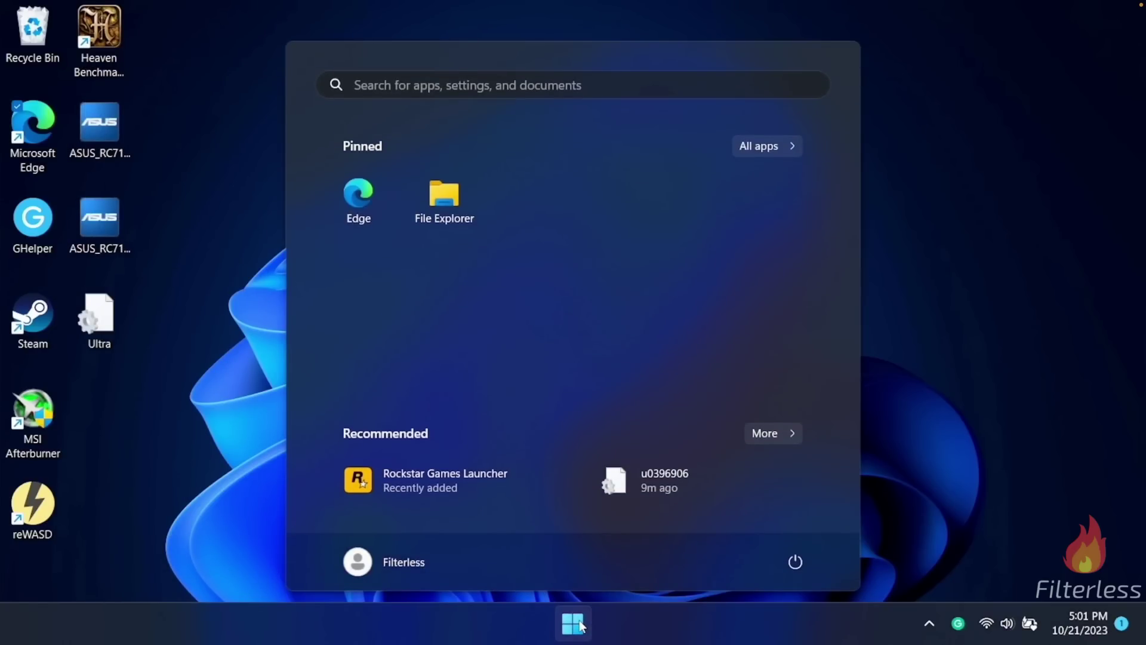
{"action": "type", "text": "amd"}
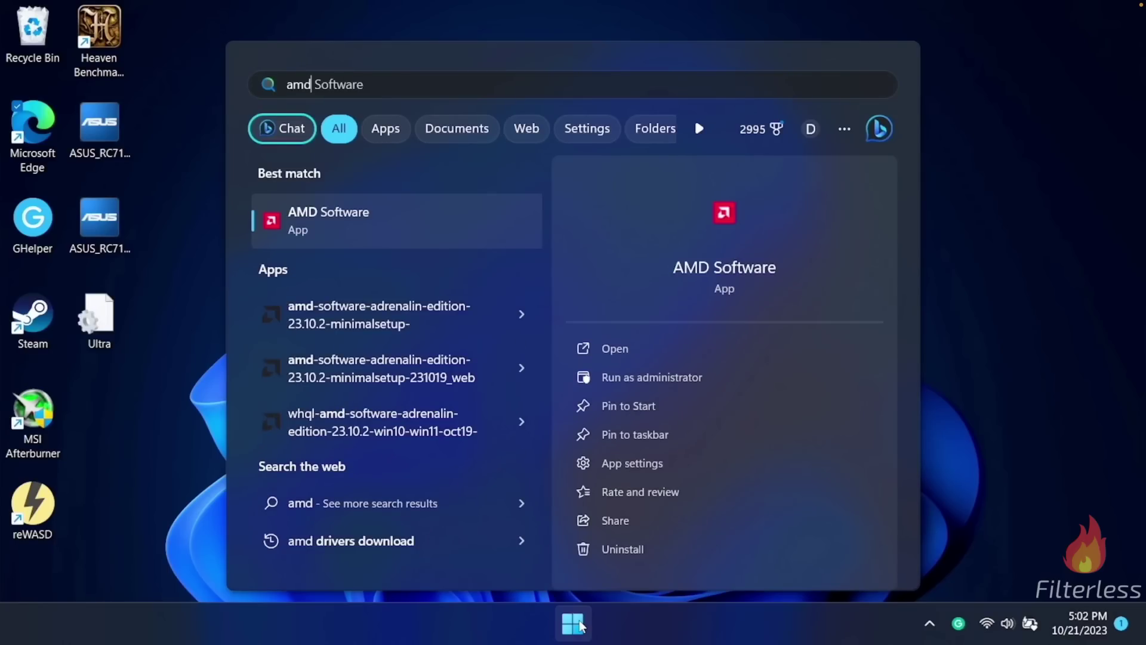
{"action": "left_click", "coordinate": [315, 225]}
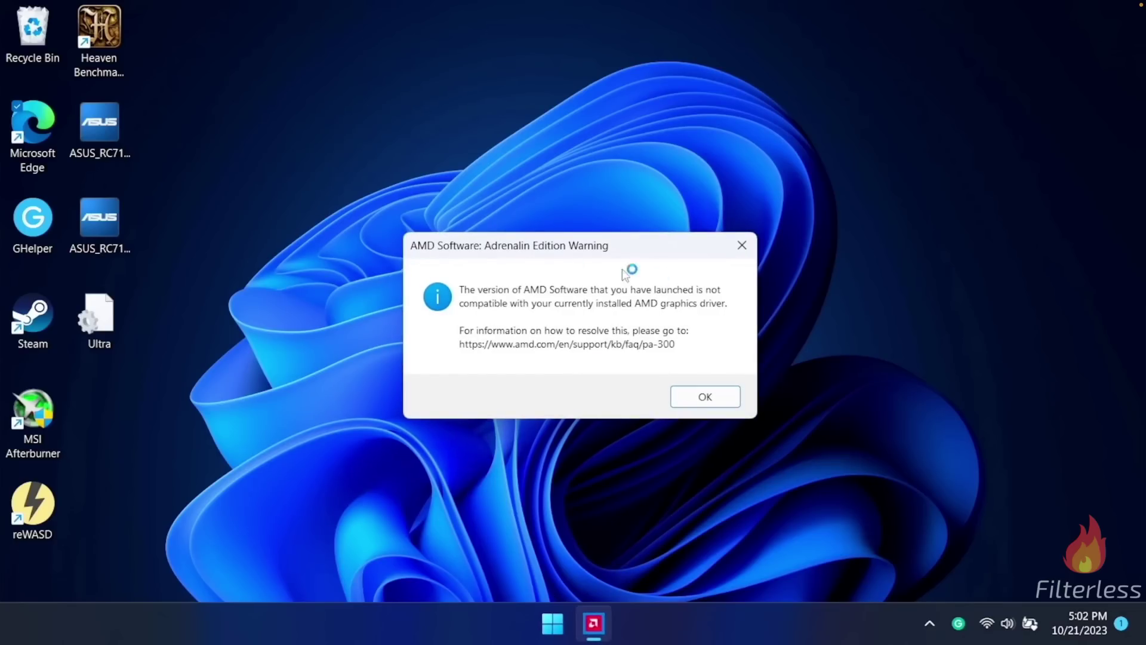
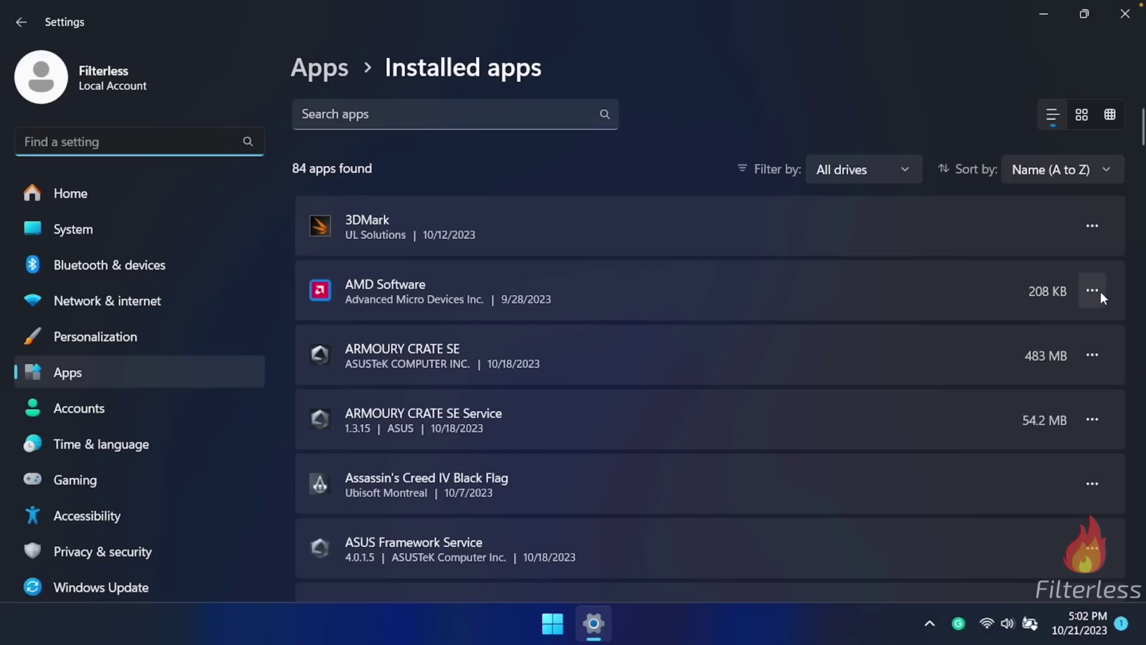
Step: Uninstall AMD Software from the installed apps in Windows Settings and close Settings
{"action": "left_click", "coordinate": [1092, 291]}
{"action": "left_click", "coordinate": [951, 388]}
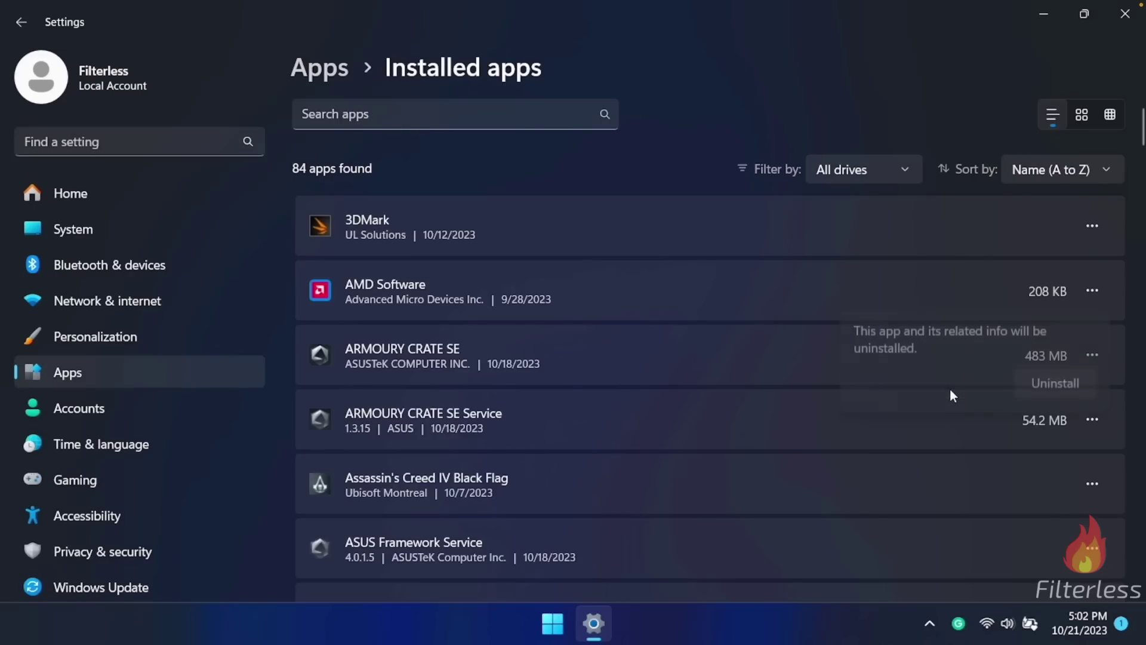
{"action": "left_click", "coordinate": [1042, 390]}
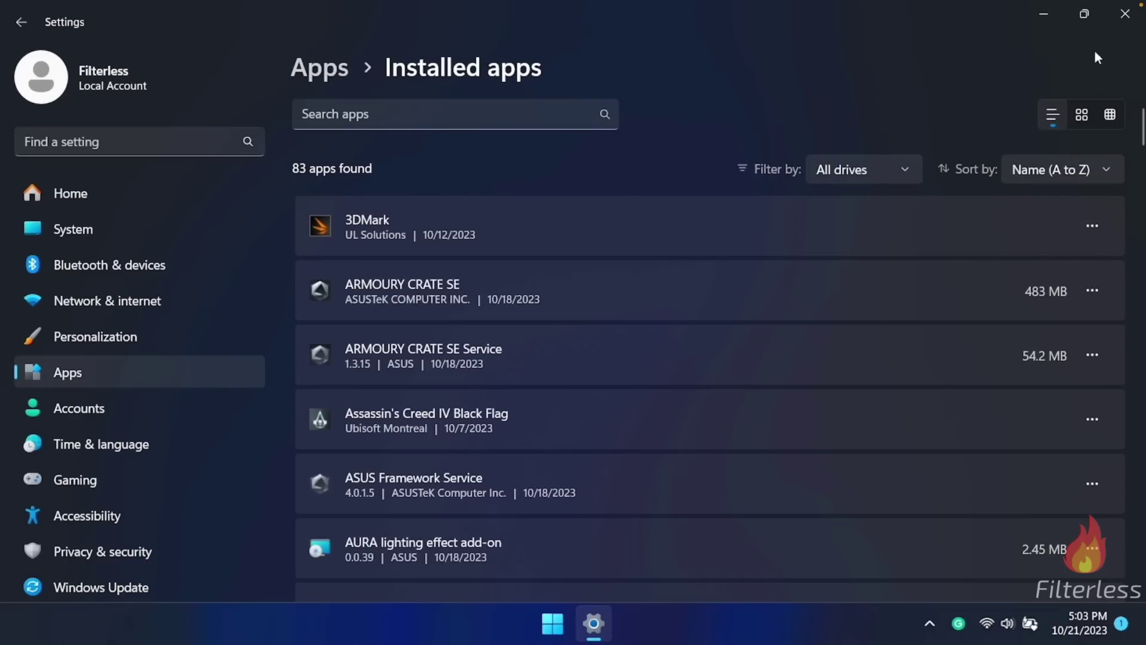
{"action": "left_click", "coordinate": [1111, 17]}
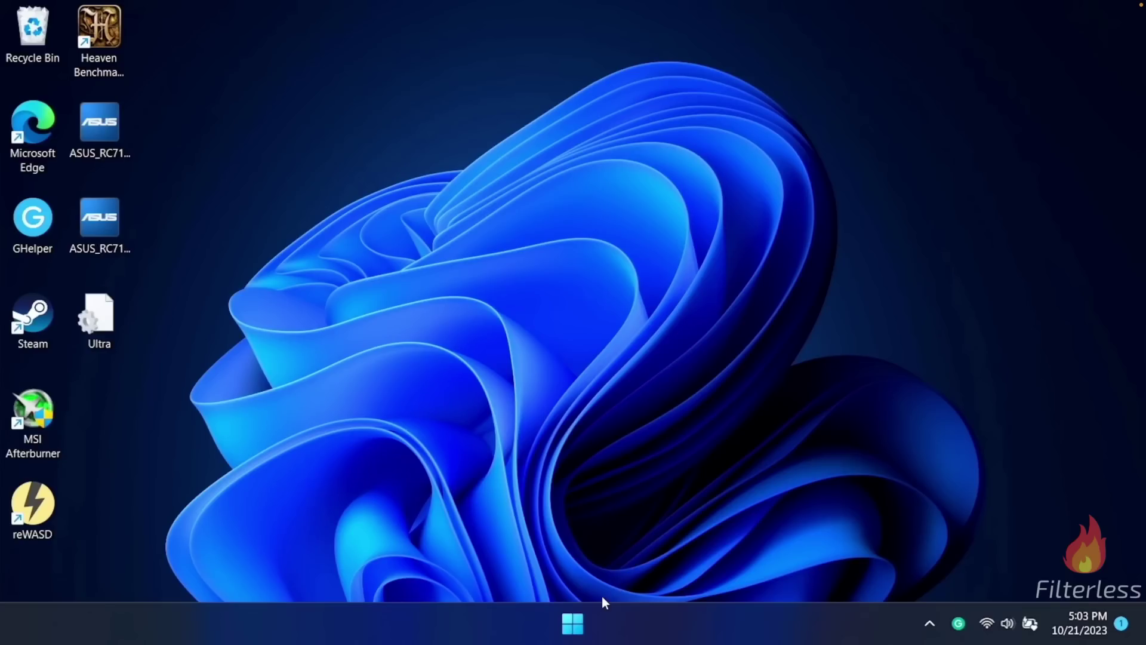
Step: Browse in File Explorer to C:\AMD\AMD-Software-Installer\Packages\Drivers\Display\WT6A_INF\B396804
{"action": "right_click", "coordinate": [578, 622]}
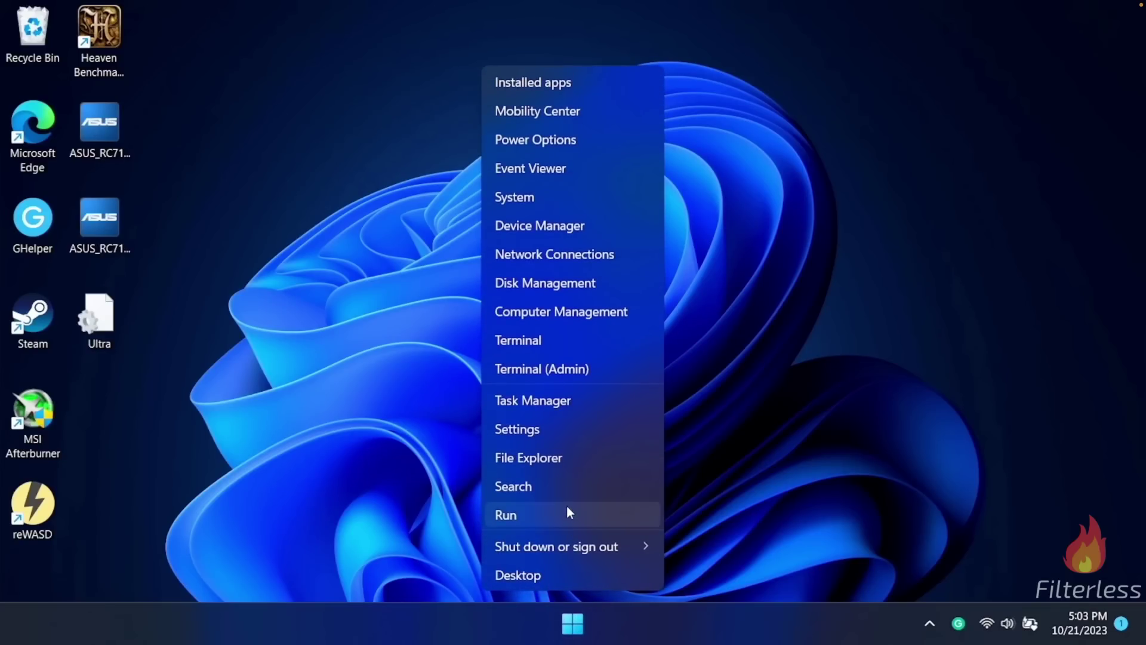
{"action": "left_click", "coordinate": [501, 459]}
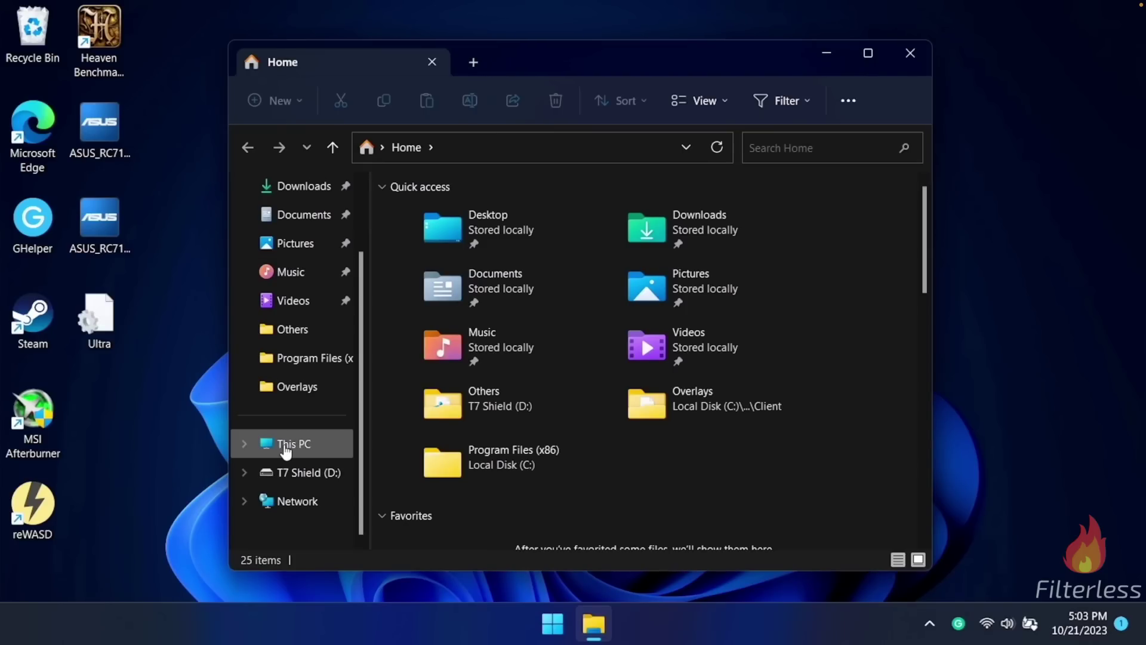
{"action": "left_click", "coordinate": [289, 450]}
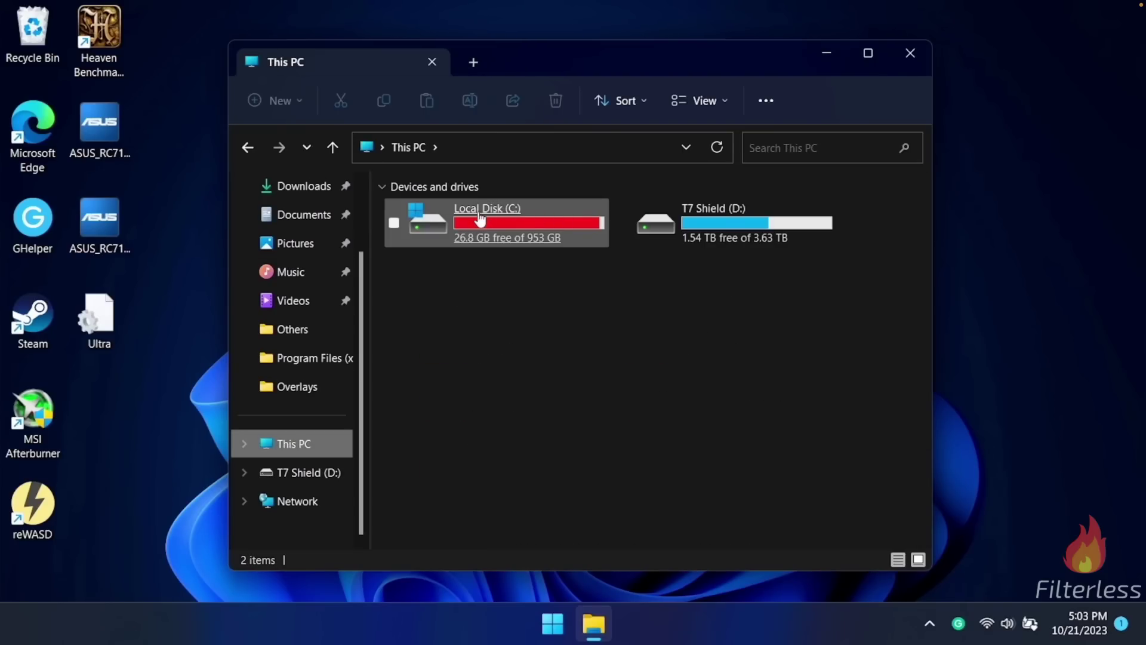
{"action": "double_click", "coordinate": [480, 220]}
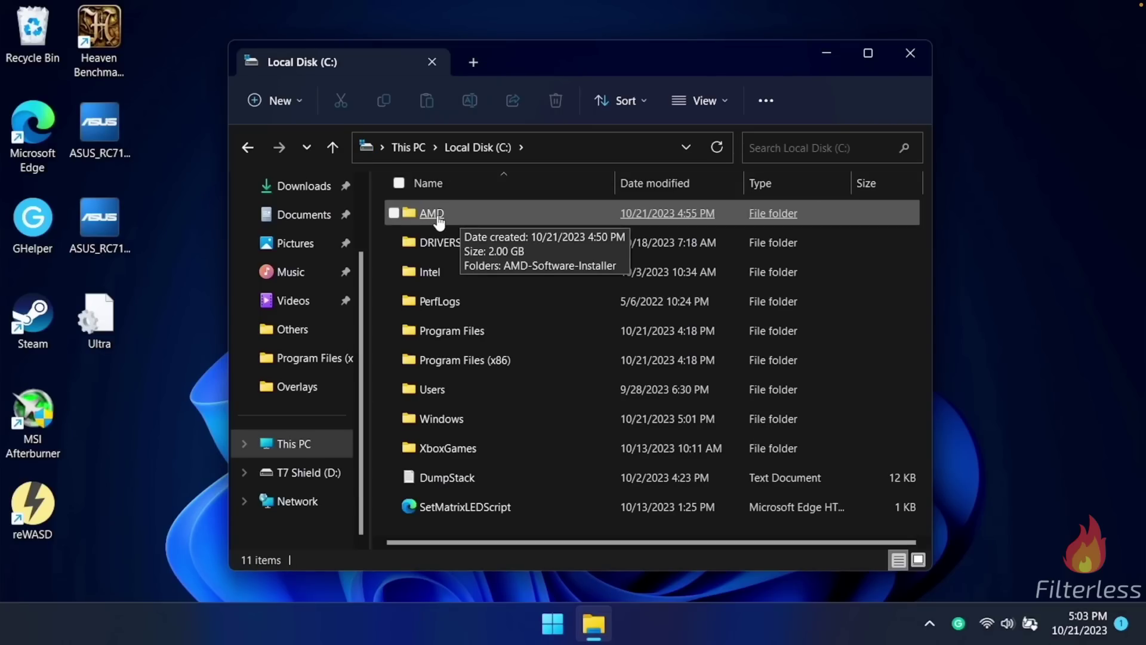
{"action": "double_click", "coordinate": [472, 218]}
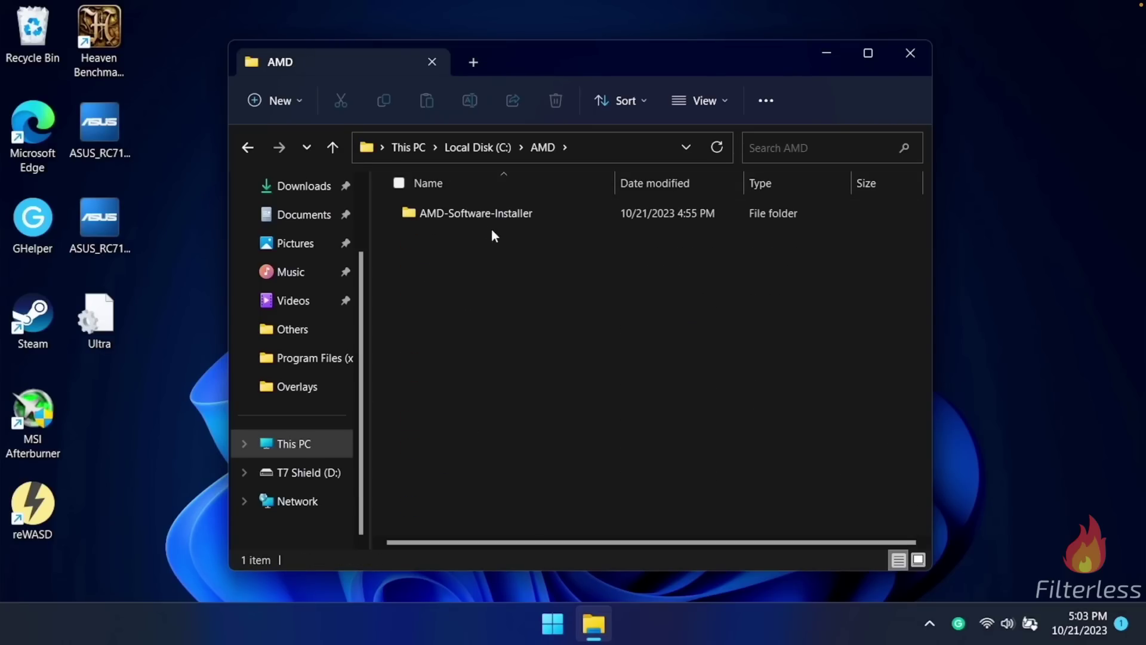
{"action": "double_click", "coordinate": [512, 217]}
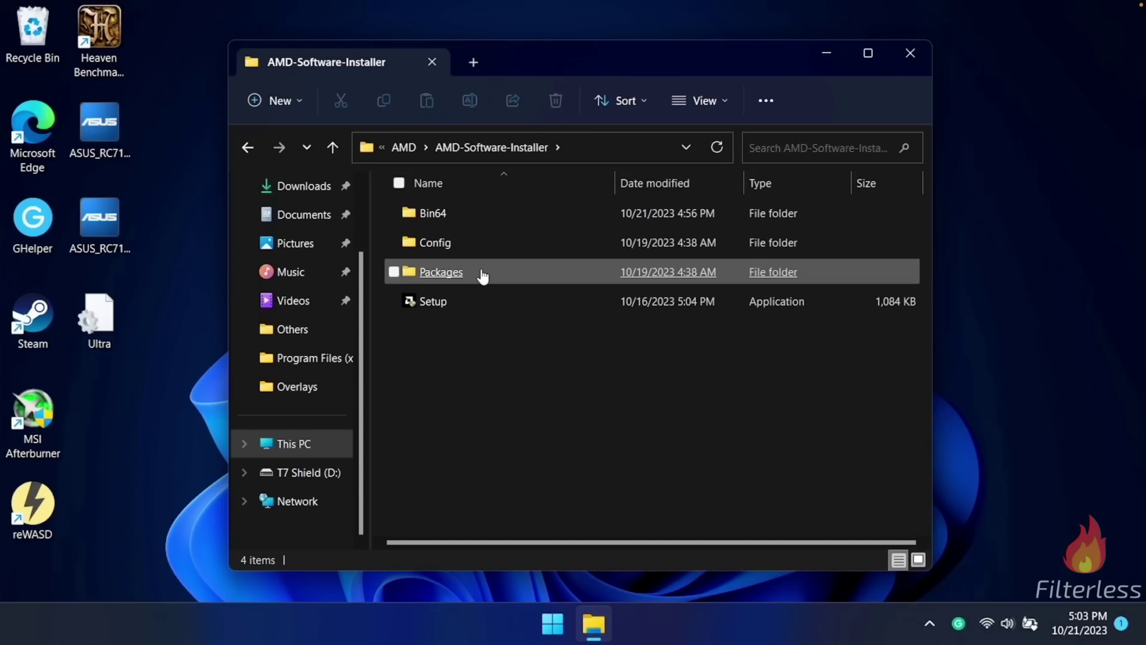
{"action": "double_click", "coordinate": [451, 274]}
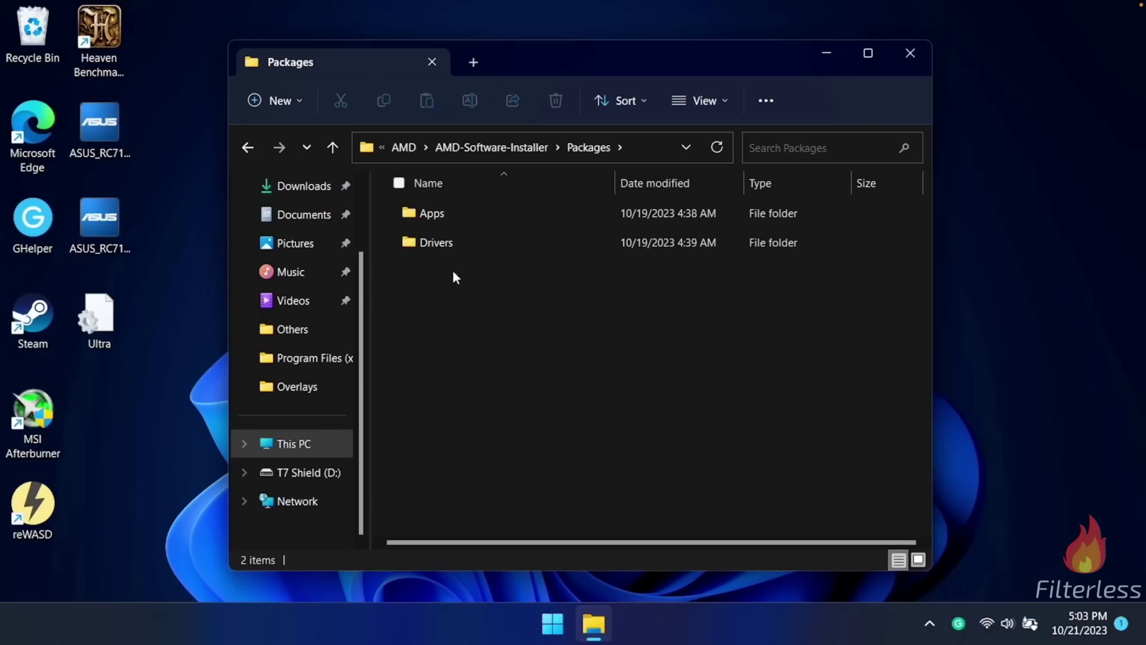
{"action": "double_click", "coordinate": [454, 247]}
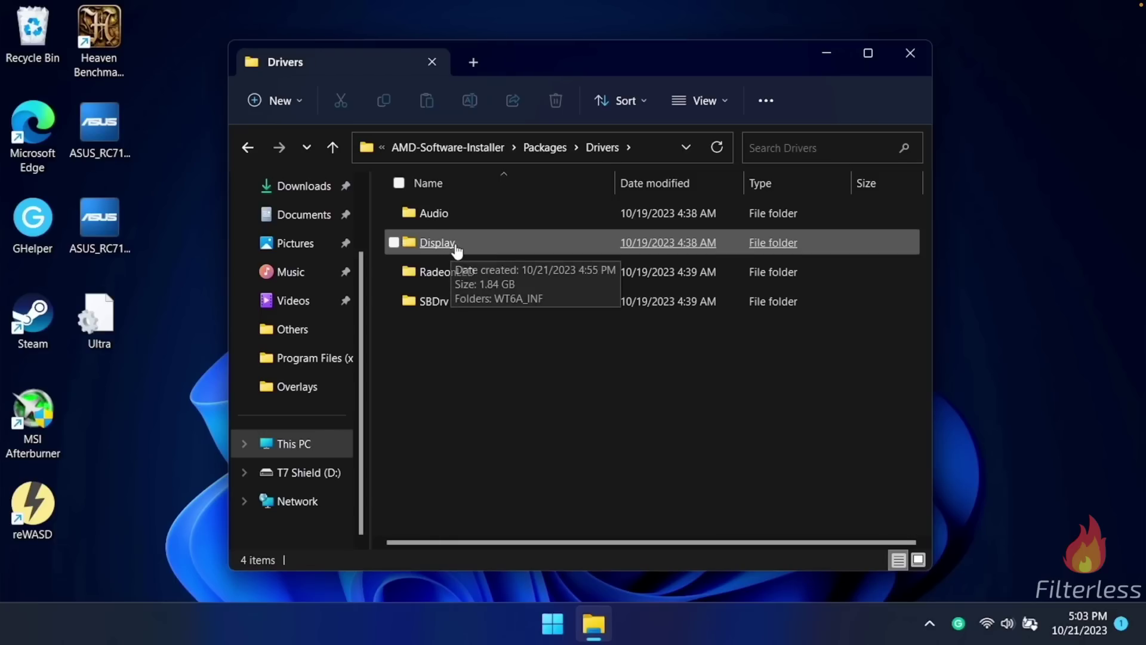
{"action": "double_click", "coordinate": [446, 249]}
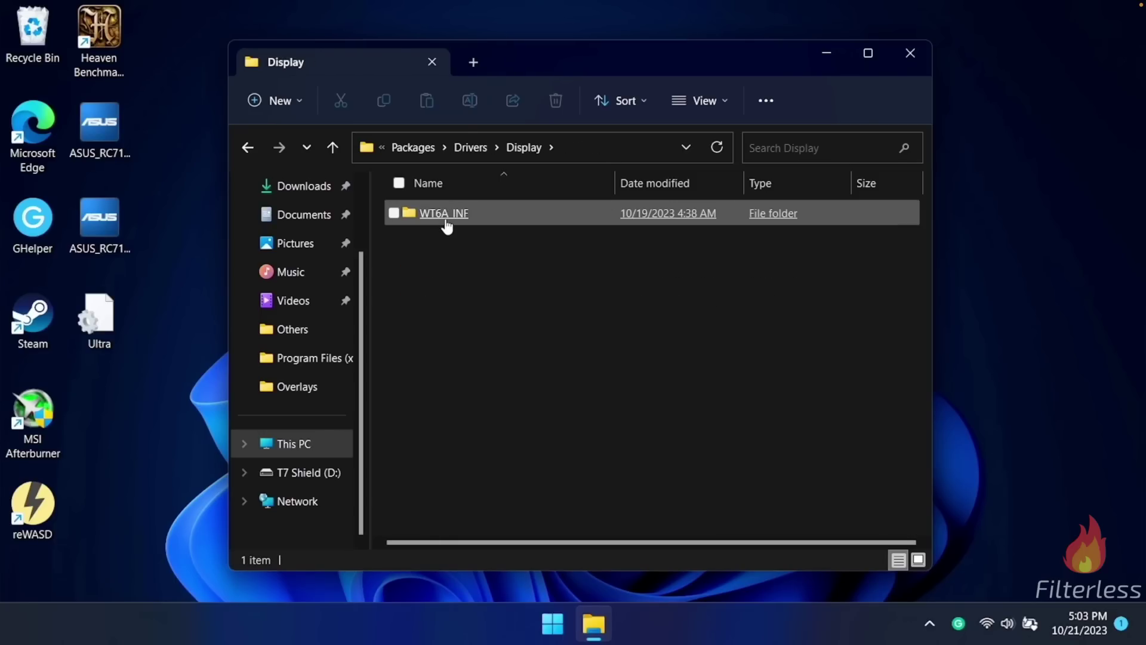
{"action": "double_click", "coordinate": [445, 222]}
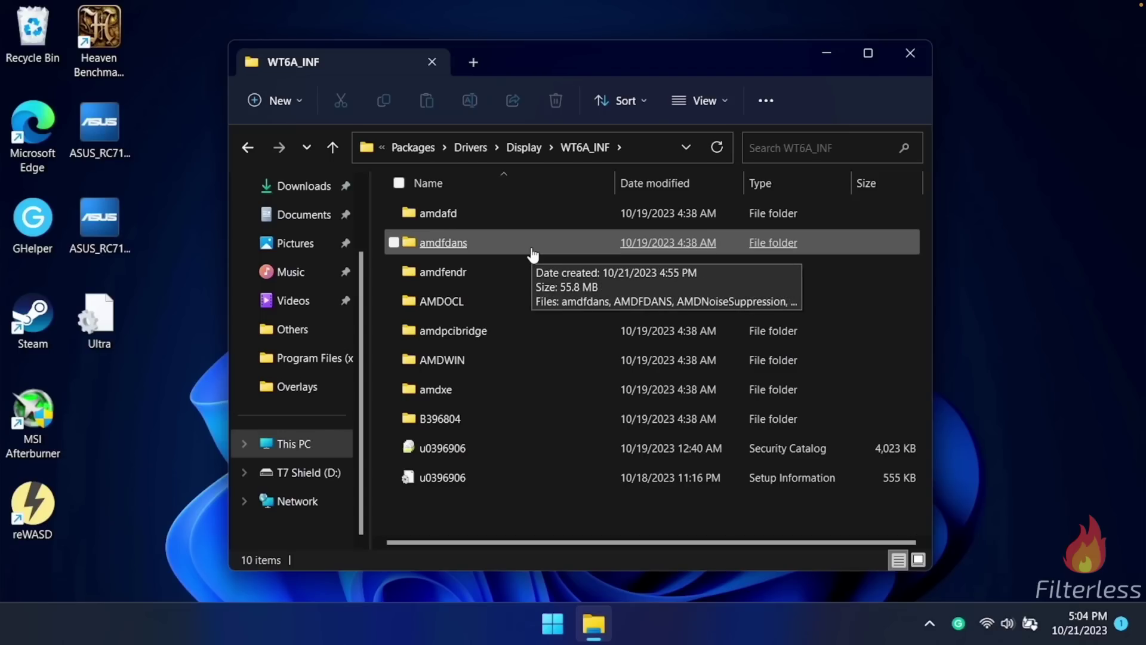
{"action": "double_click", "coordinate": [440, 418]}
Step: Run ccc2_install from the B396804 folder to install the matching AMD Software, and close the installer when it completes
{"action": "scroll", "coordinate": [478, 401], "scroll_direction": "down", "scroll_amount": 3}
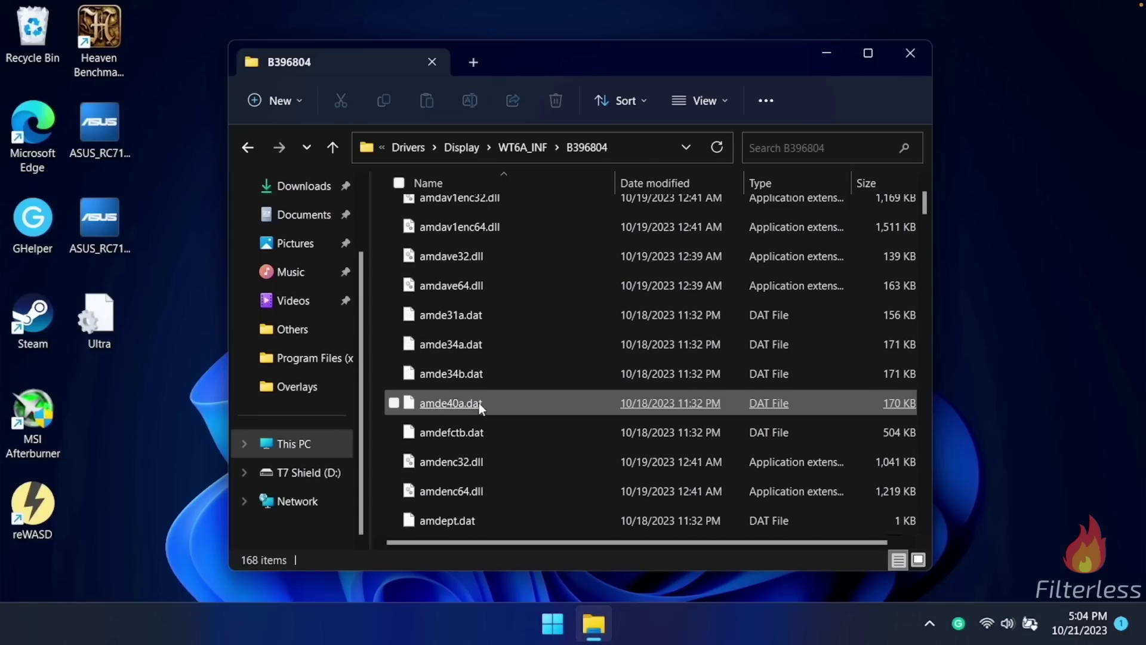
{"action": "scroll", "coordinate": [479, 402], "scroll_direction": "down", "scroll_amount": 3}
{"action": "scroll", "coordinate": [479, 402], "scroll_direction": "down", "scroll_amount": 8}
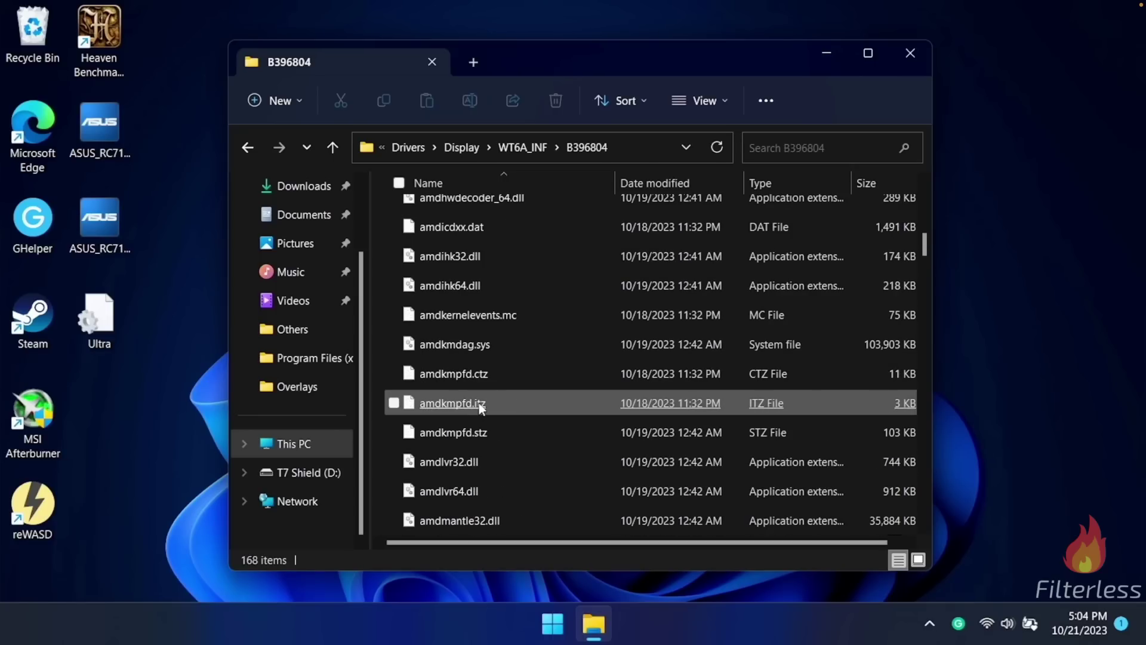
{"action": "scroll", "coordinate": [479, 403], "scroll_direction": "down", "scroll_amount": 15}
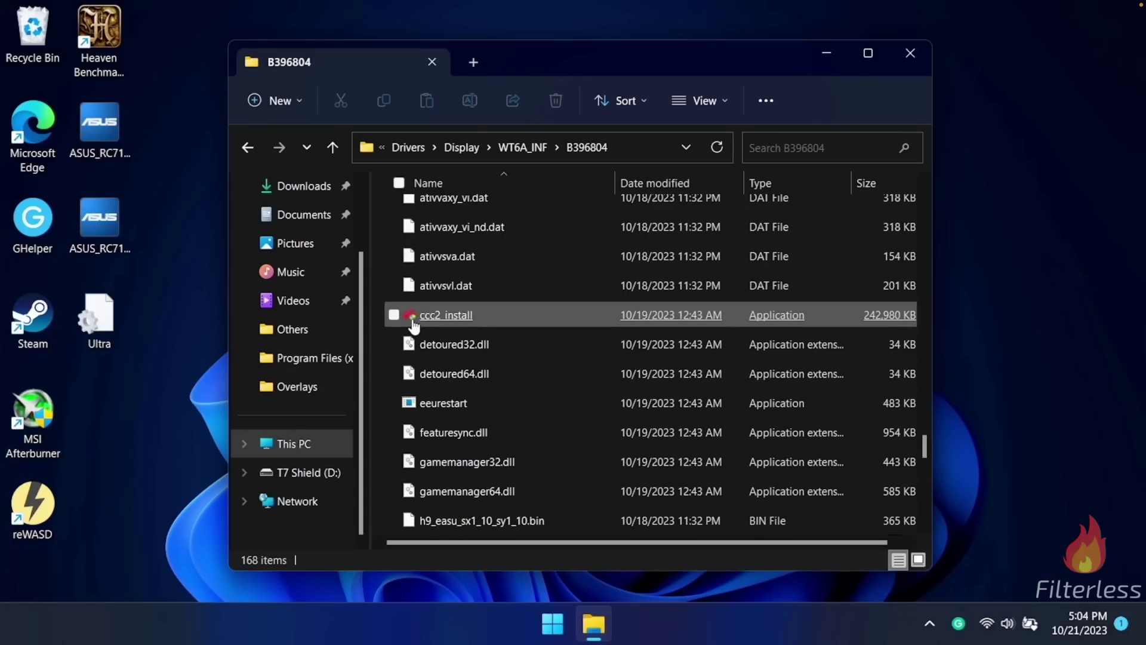
{"action": "double_click", "coordinate": [471, 316]}
{"action": "left_click", "coordinate": [482, 463]}
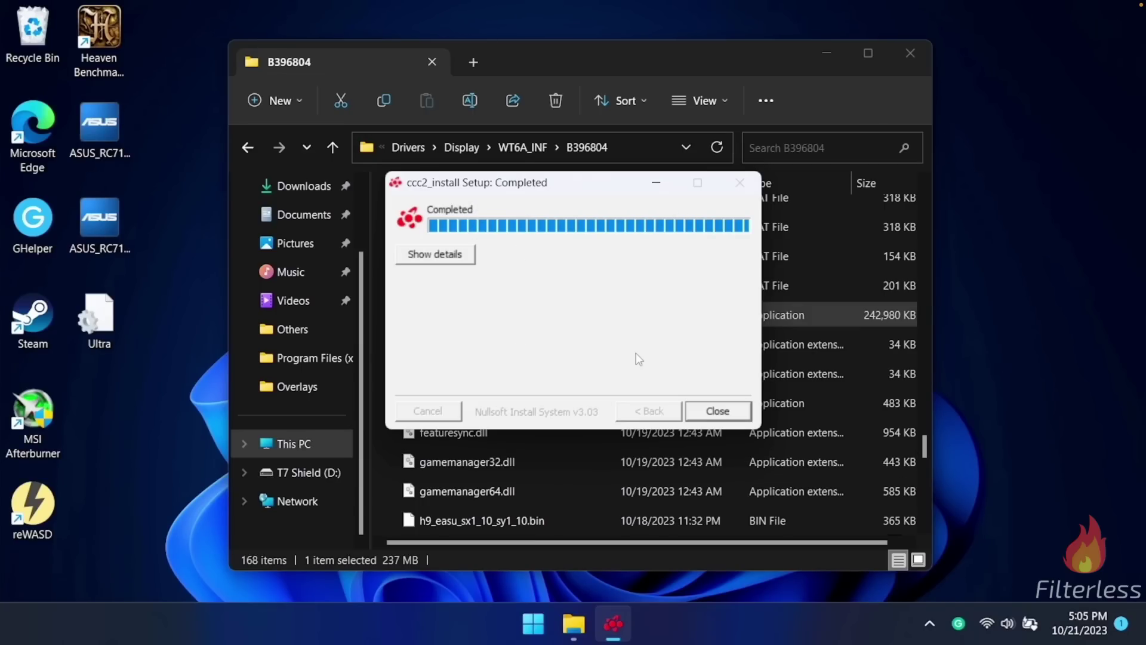
{"action": "left_click", "coordinate": [711, 413]}
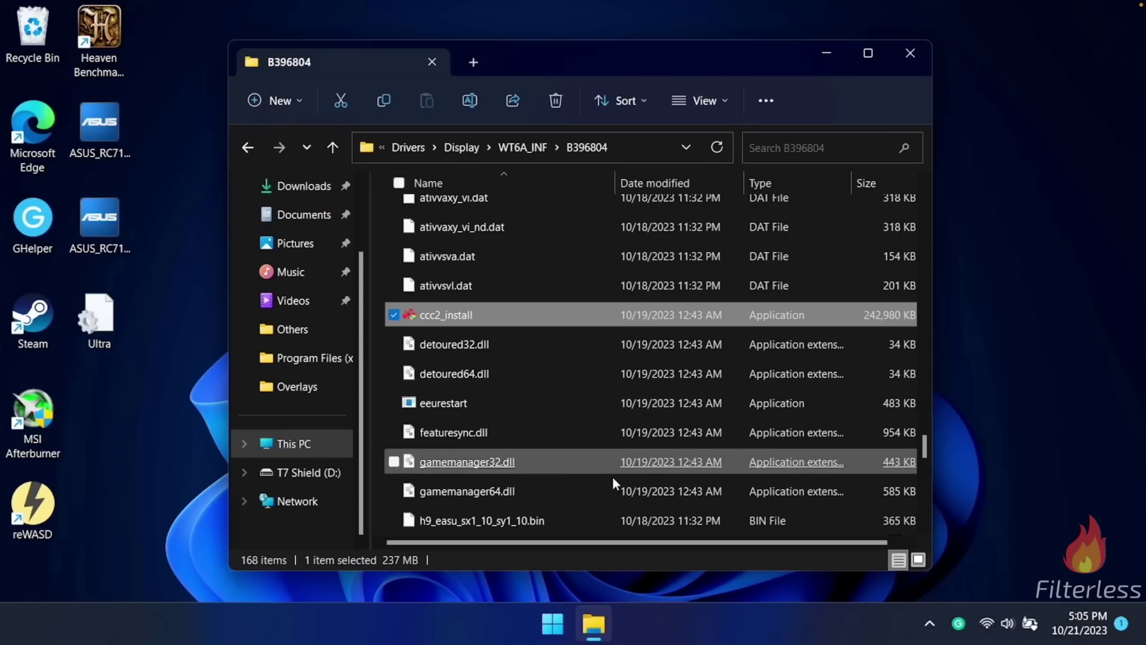
Step: Restart the computer
{"action": "left_click", "coordinate": [552, 626]}
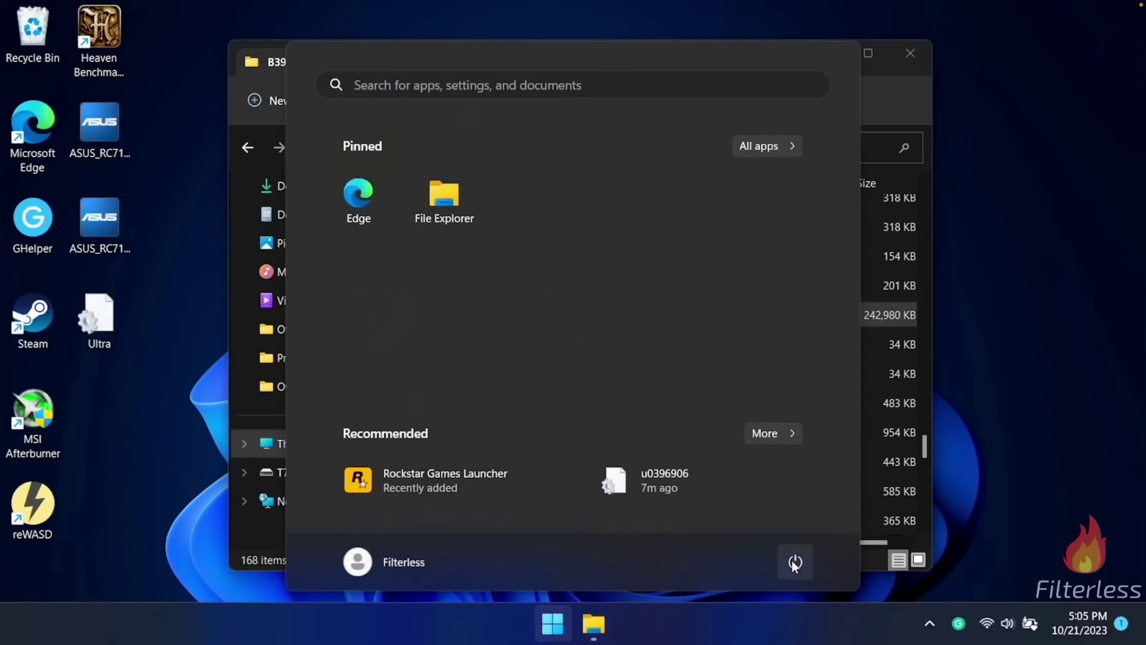
{"action": "left_click", "coordinate": [794, 563]}
{"action": "left_click", "coordinate": [793, 527]}
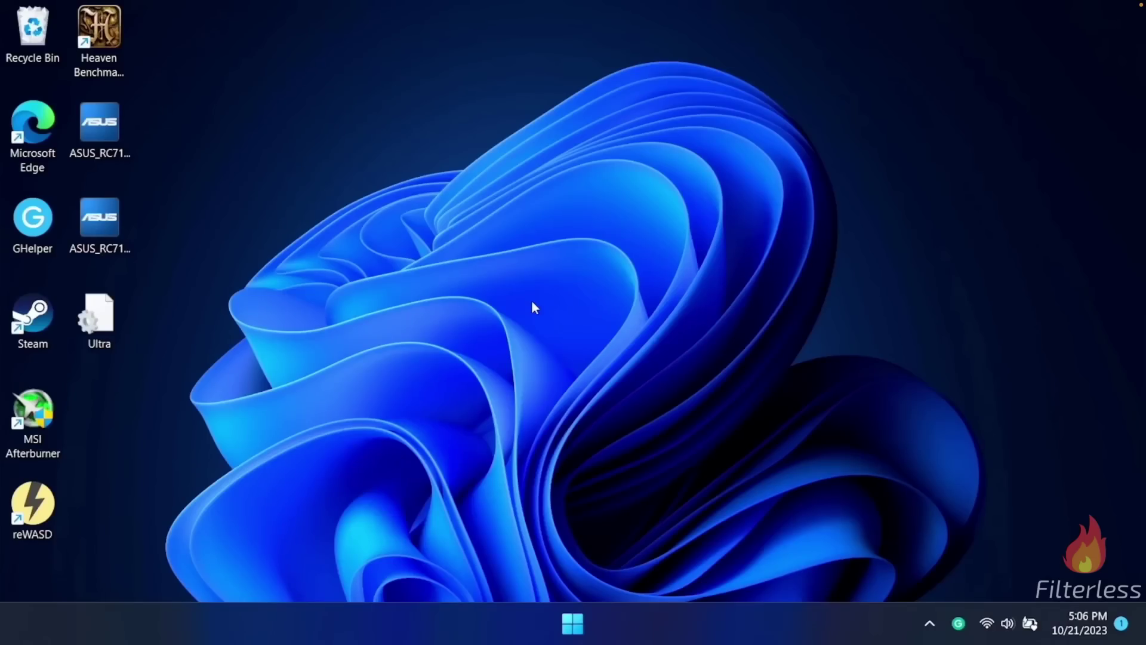
Step: Launch AMD Software: Adrenalin Edition from the desktop's extended context options and skip its quick setup
{"action": "right_click", "coordinate": [533, 307]}
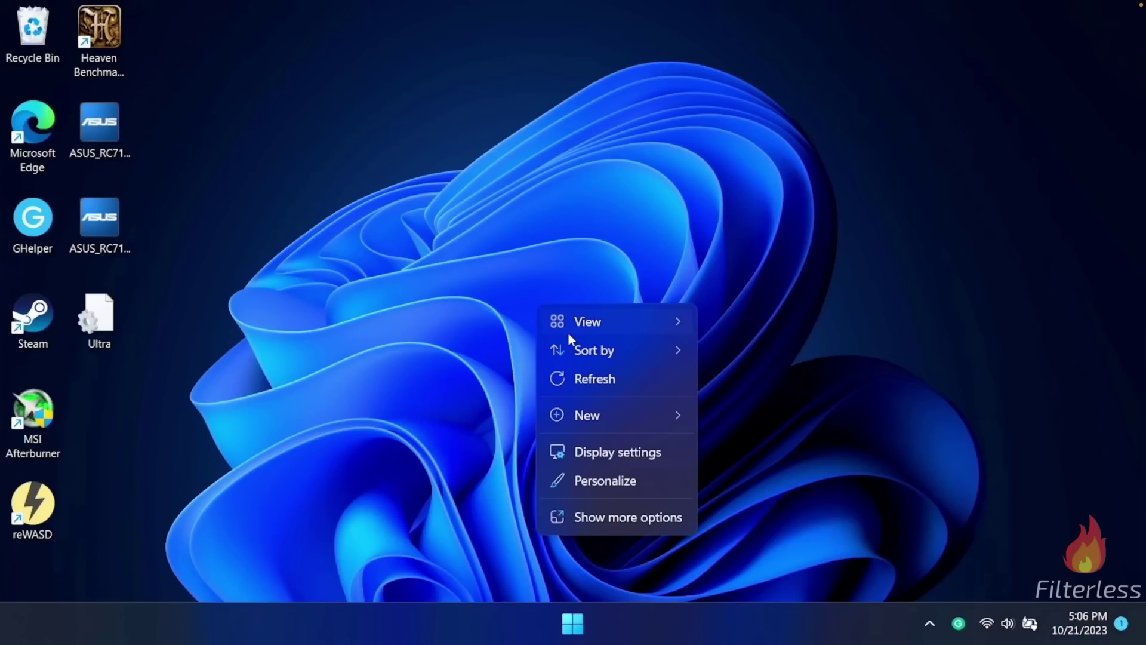
{"action": "left_click", "coordinate": [589, 519]}
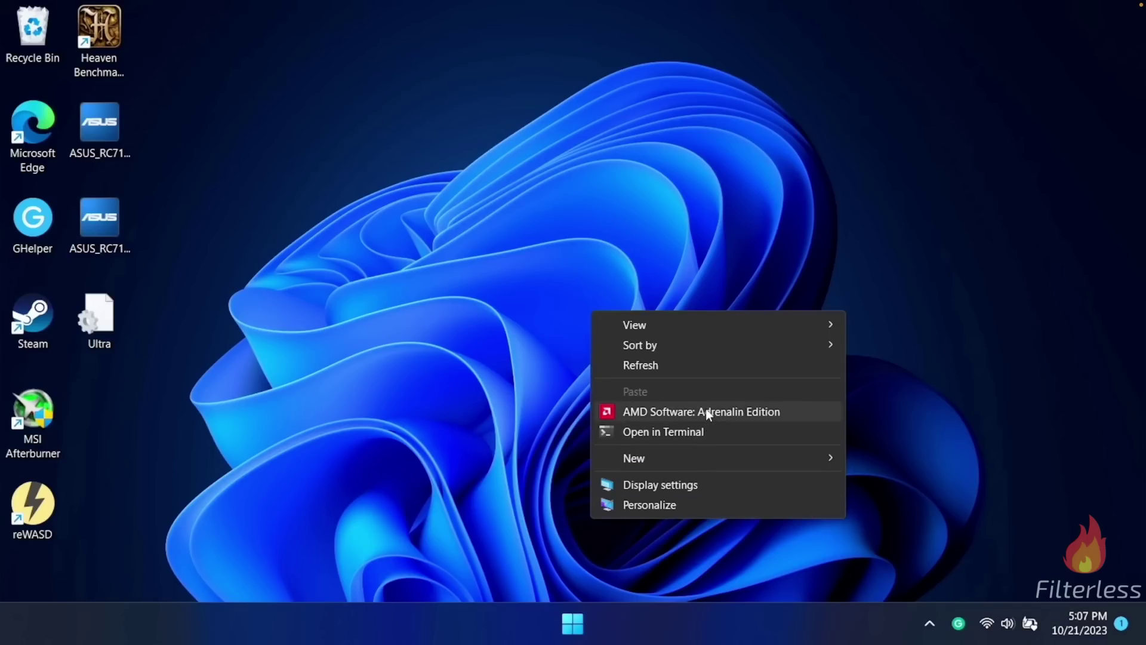
{"action": "left_click", "coordinate": [671, 412]}
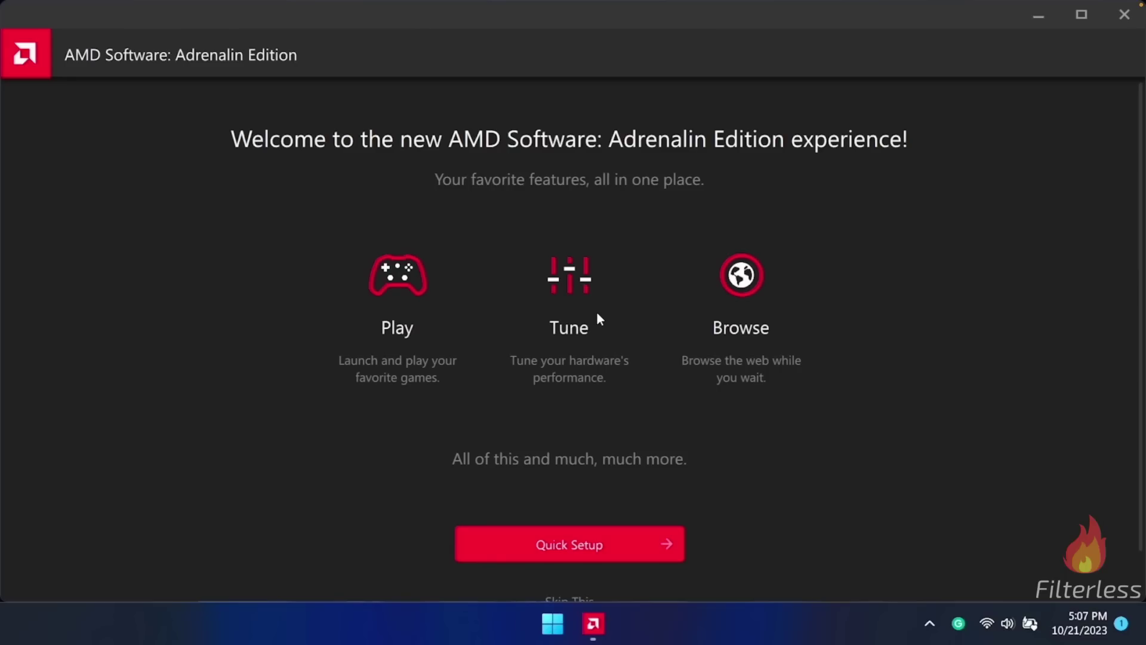
{"action": "scroll", "coordinate": [596, 310], "scroll_direction": "down", "scroll_amount": 1}
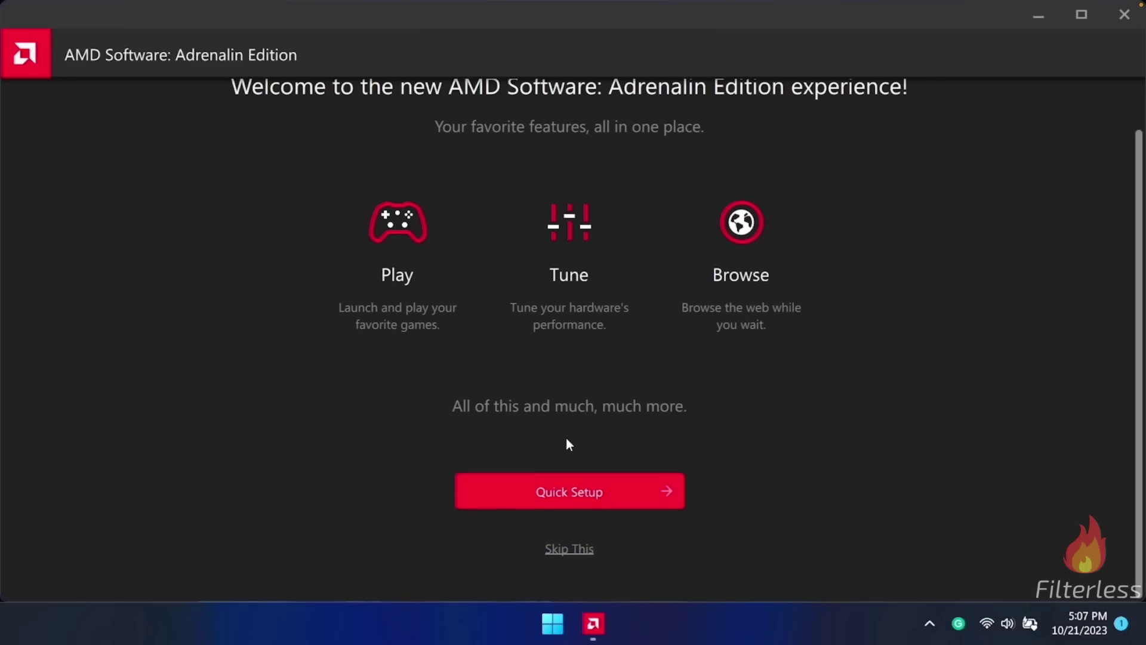
{"action": "left_click", "coordinate": [549, 547]}
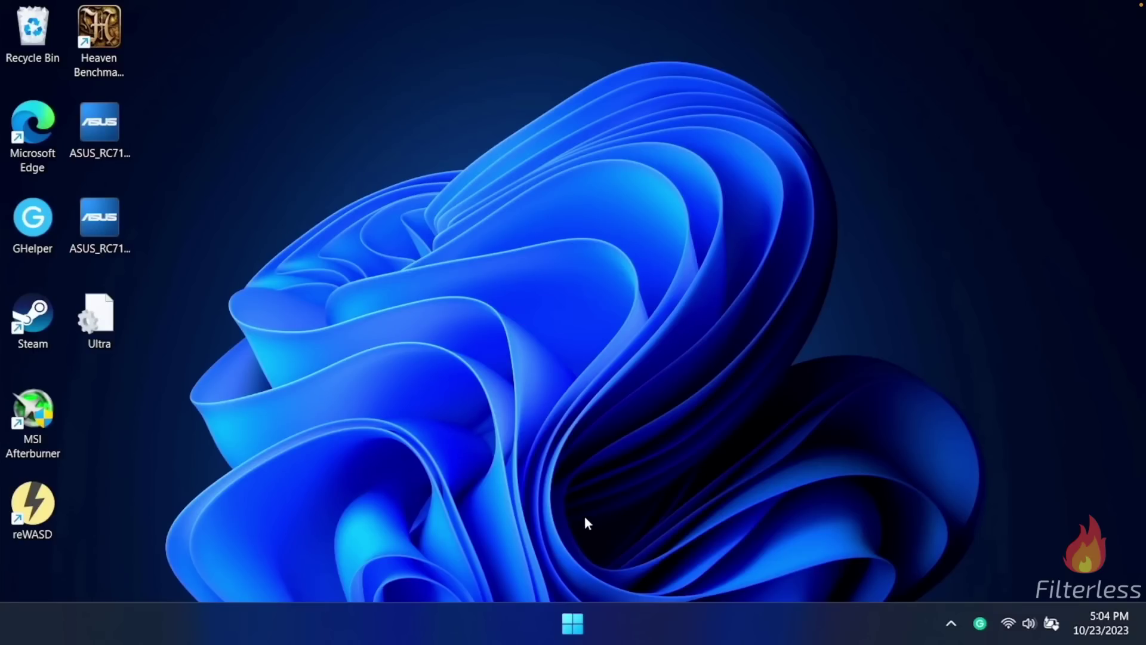
Step: Open MyASUS, view the Latest drivers in LiveUpdate, and turn off "Show the latest version updates available"
{"action": "left_click", "coordinate": [575, 624]}
{"action": "type", "text": "myasus"}
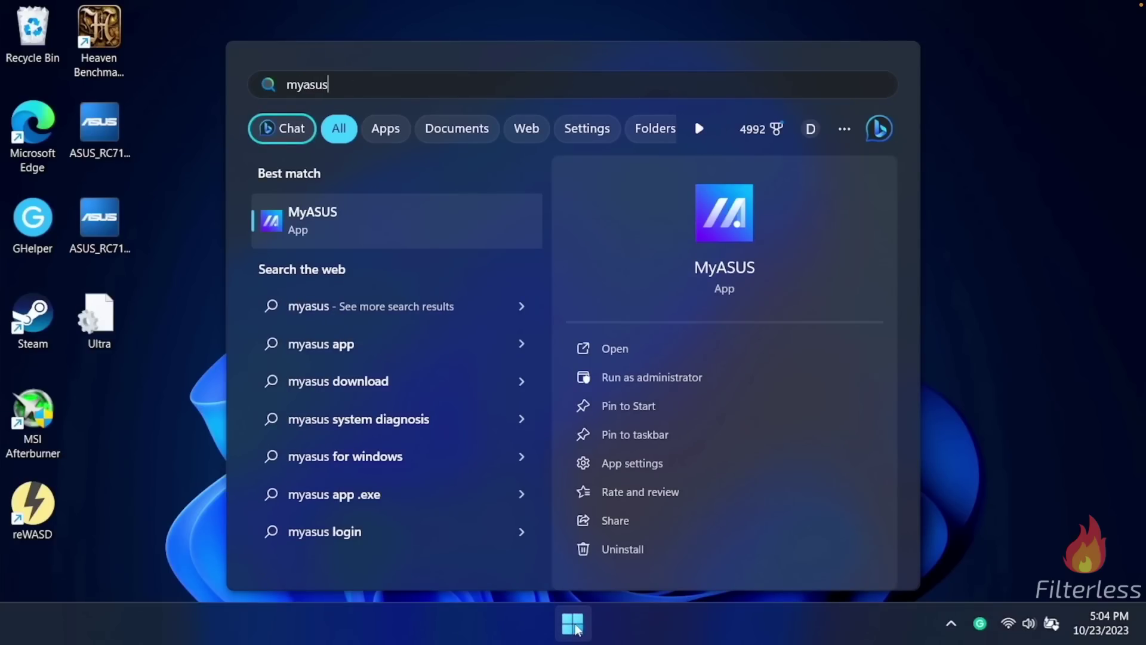
{"action": "left_click", "coordinate": [424, 235]}
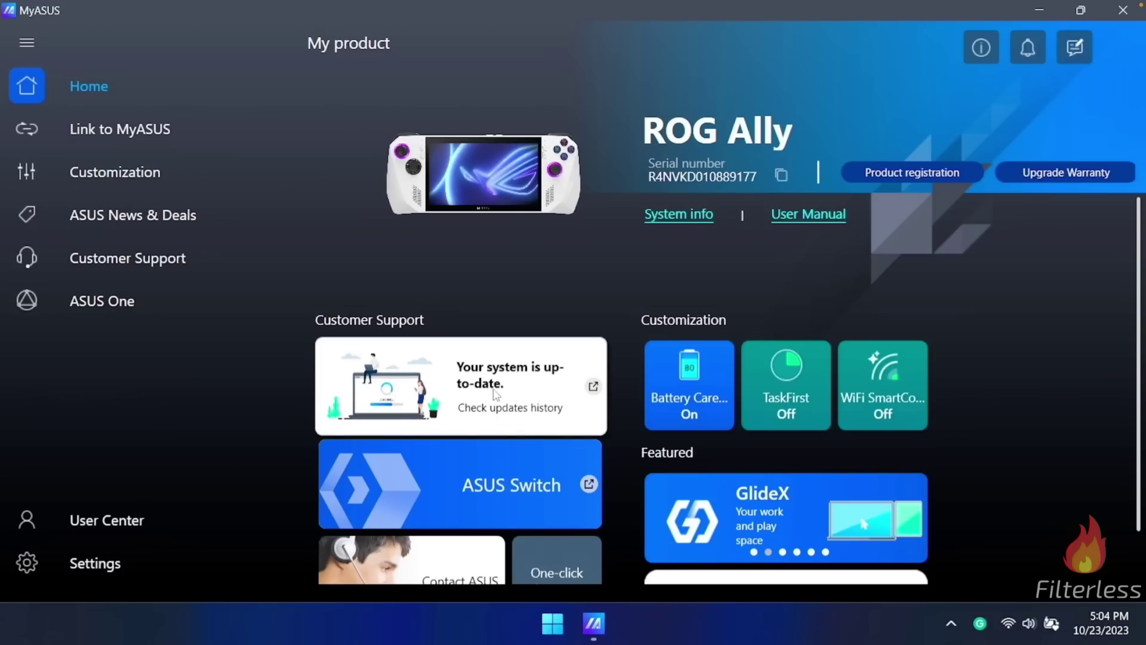
{"action": "left_click", "coordinate": [458, 394]}
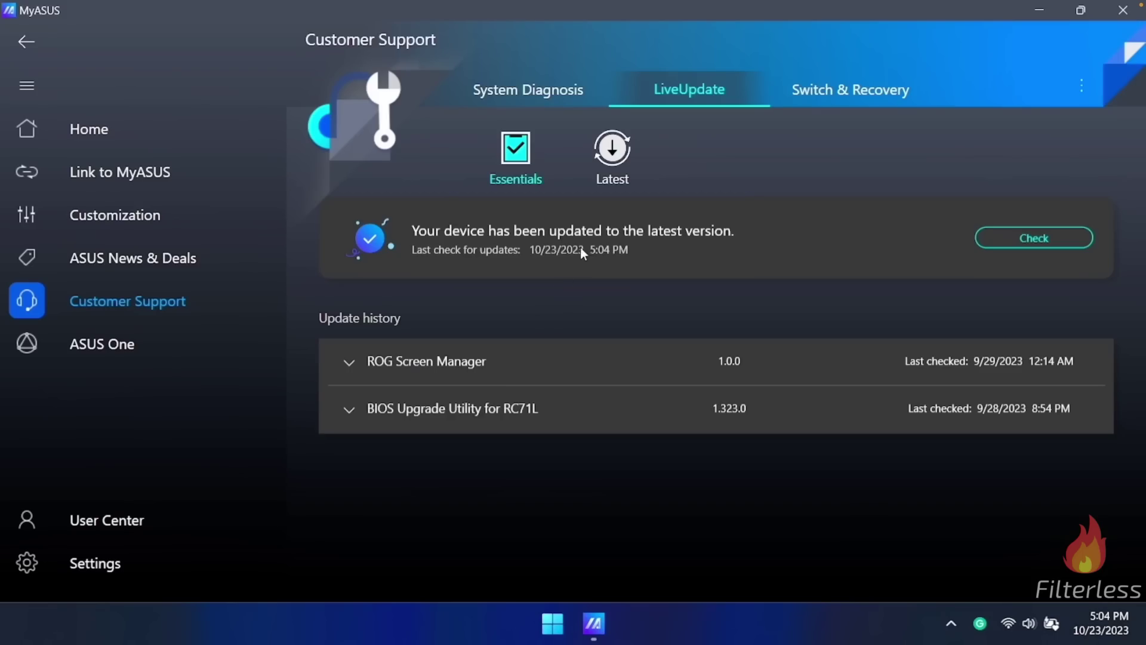
{"action": "left_click", "coordinate": [612, 149]}
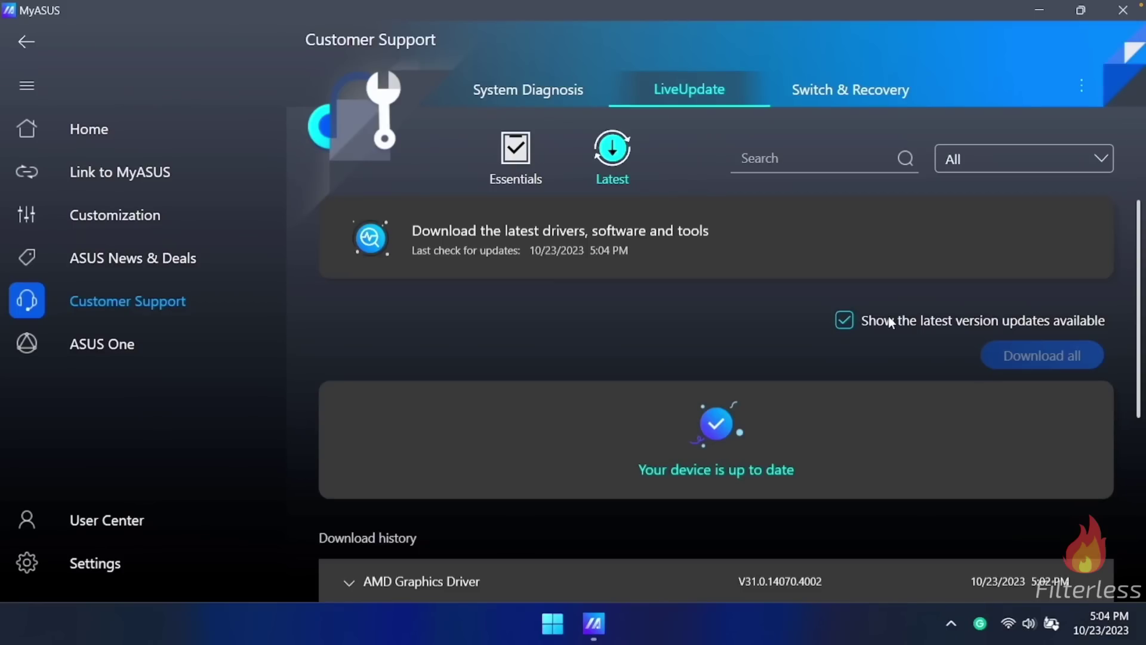
{"action": "left_click", "coordinate": [846, 323]}
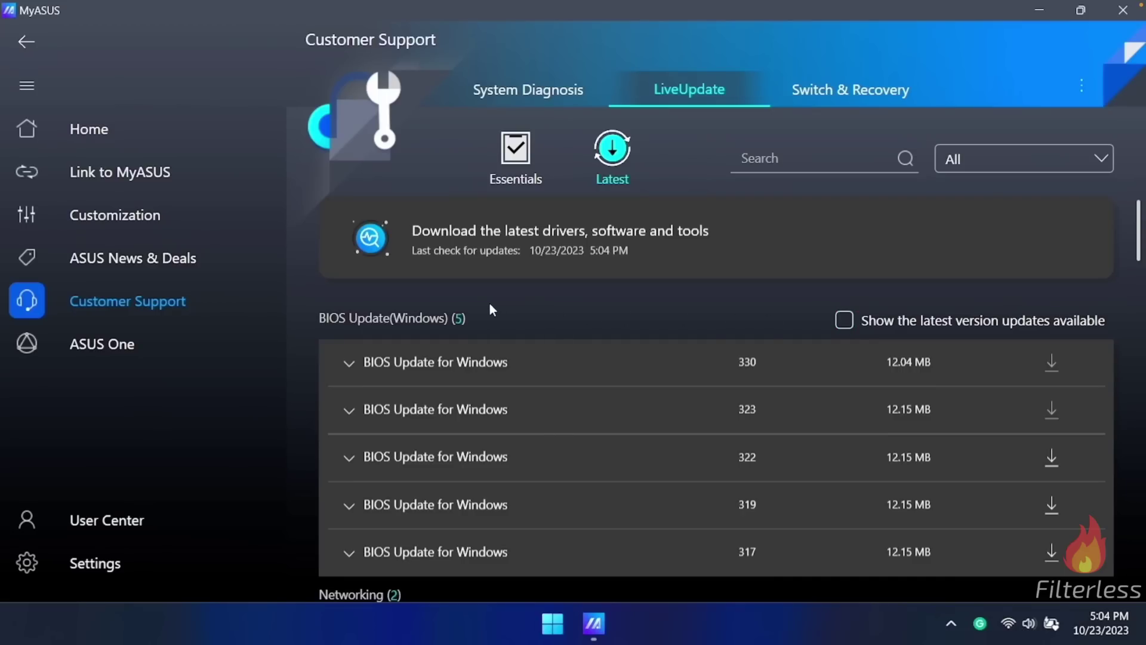
Step: Download the AMD Graphics Driver V31.0.14070.4002 from the Graphics group to the Desktop folder
{"action": "scroll", "coordinate": [489, 302], "scroll_direction": "down", "scroll_amount": 6}
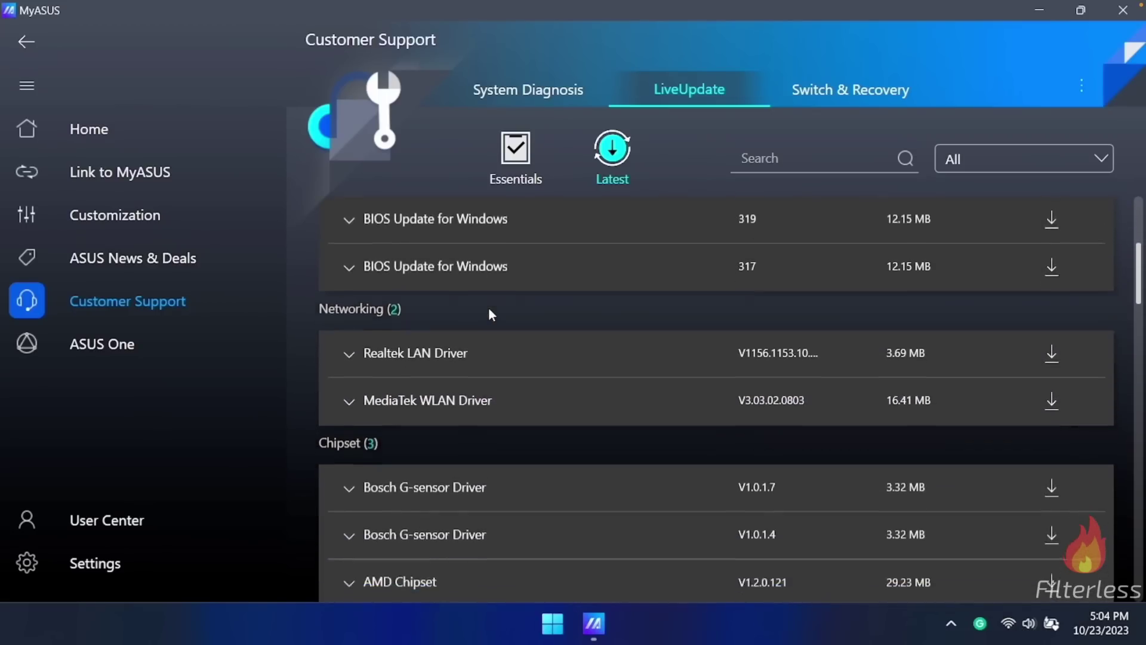
{"action": "scroll", "coordinate": [488, 309], "scroll_direction": "down", "scroll_amount": 6}
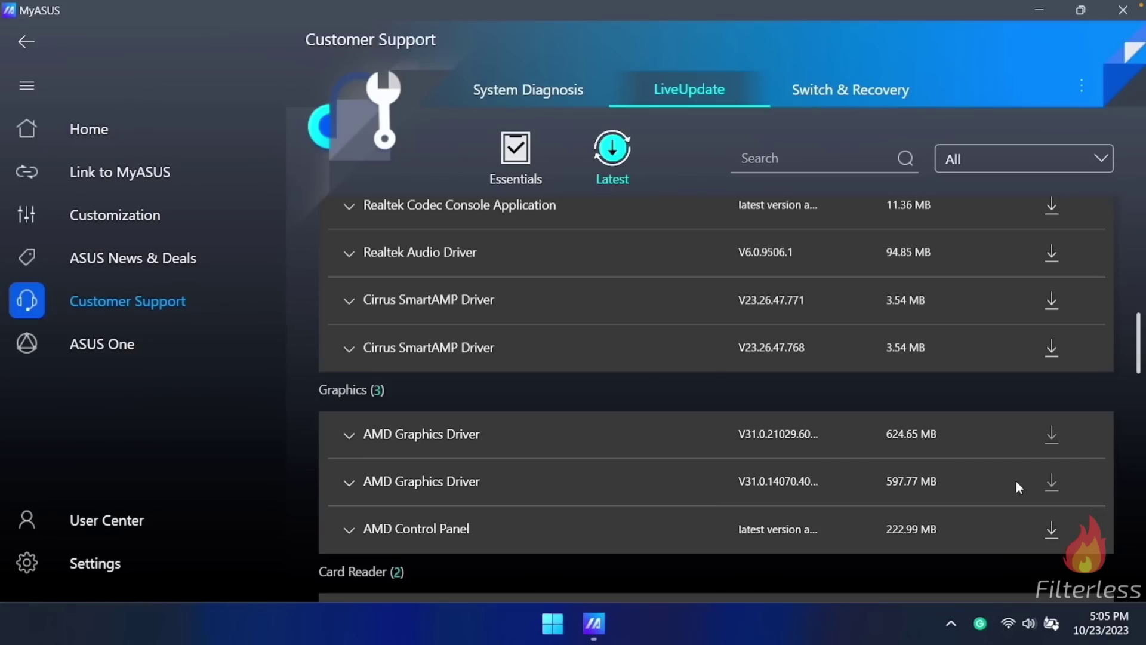
{"action": "left_click", "coordinate": [1051, 482]}
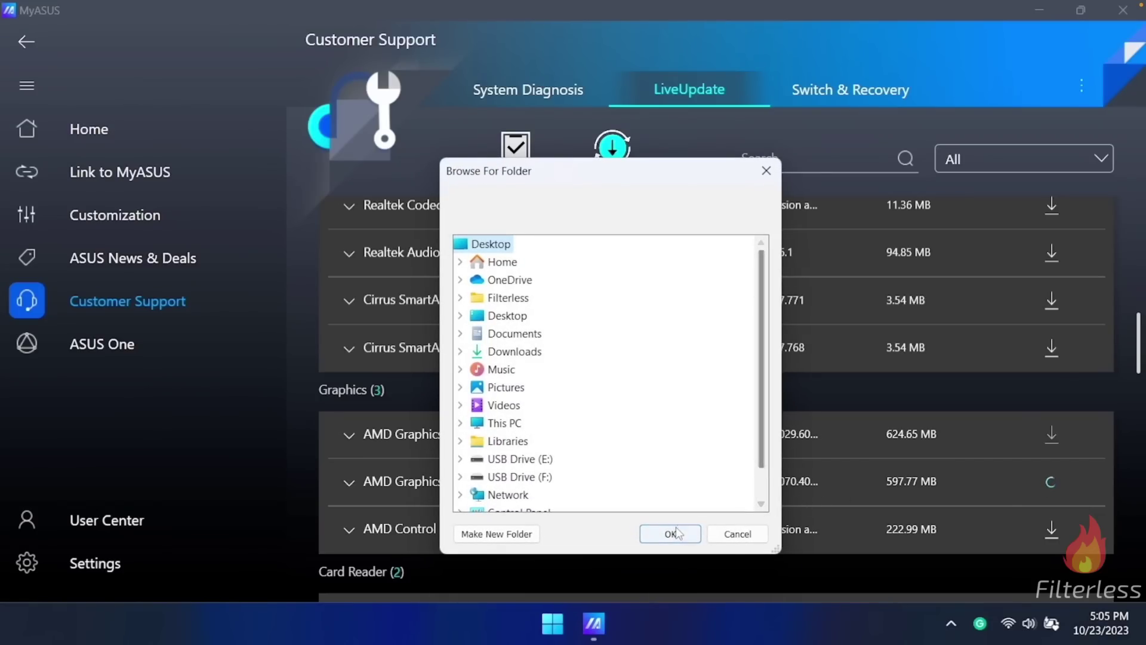
{"action": "key", "text": "Return"}
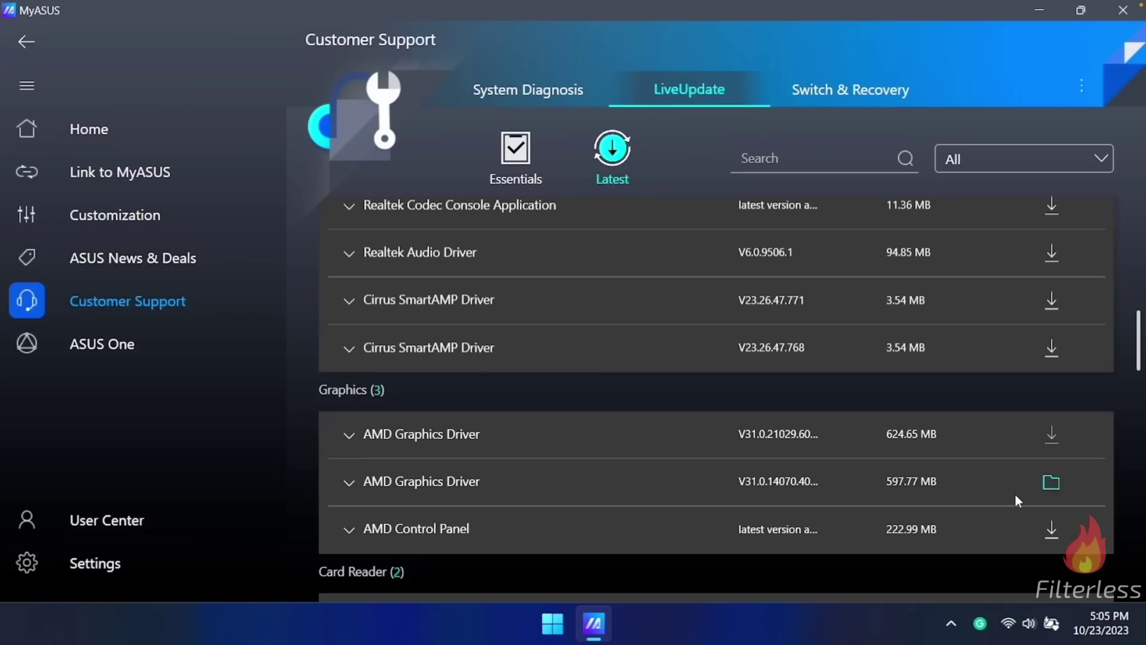
Step: View the downloaded driver in its folder, close that folder and MyASUS, and move the driver file to the middle of the desktop
{"action": "left_click", "coordinate": [1052, 486]}
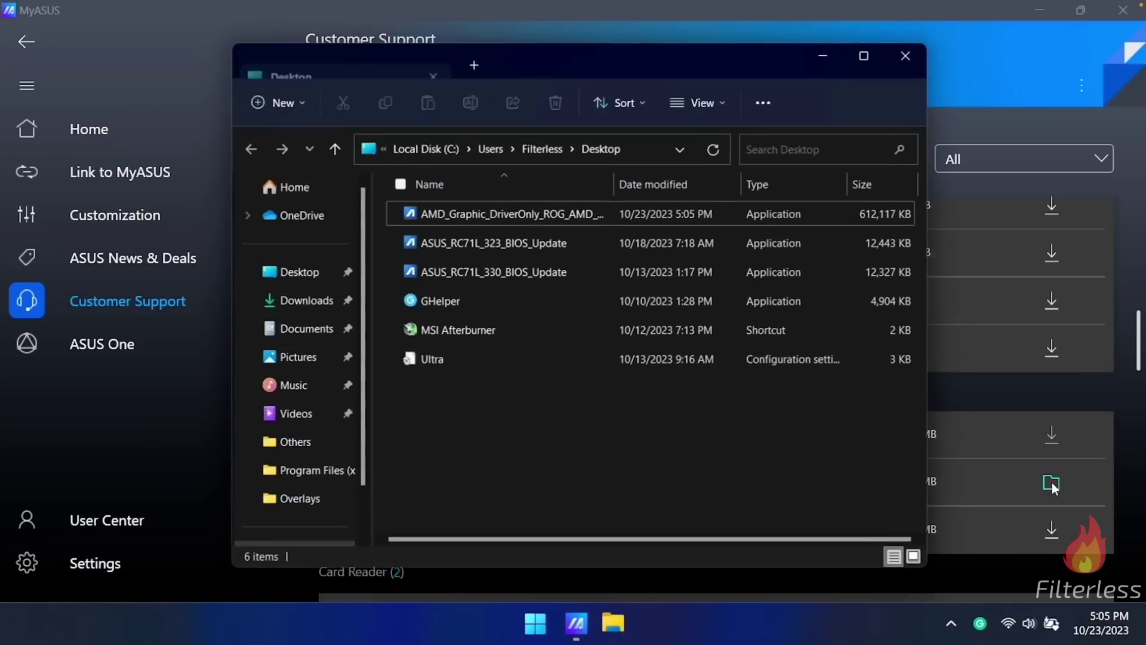
{"action": "left_click", "coordinate": [911, 53]}
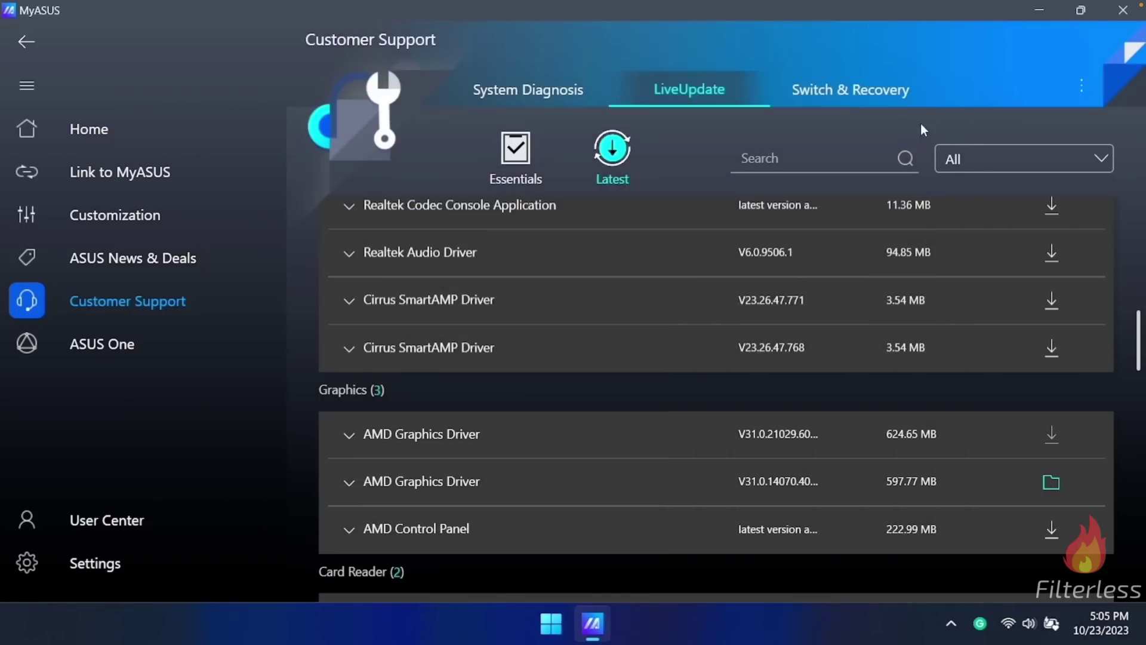
{"action": "left_click", "coordinate": [1122, 13]}
{"action": "left_click_drag", "start_coordinate": [99, 412], "coordinate": [553, 298]}
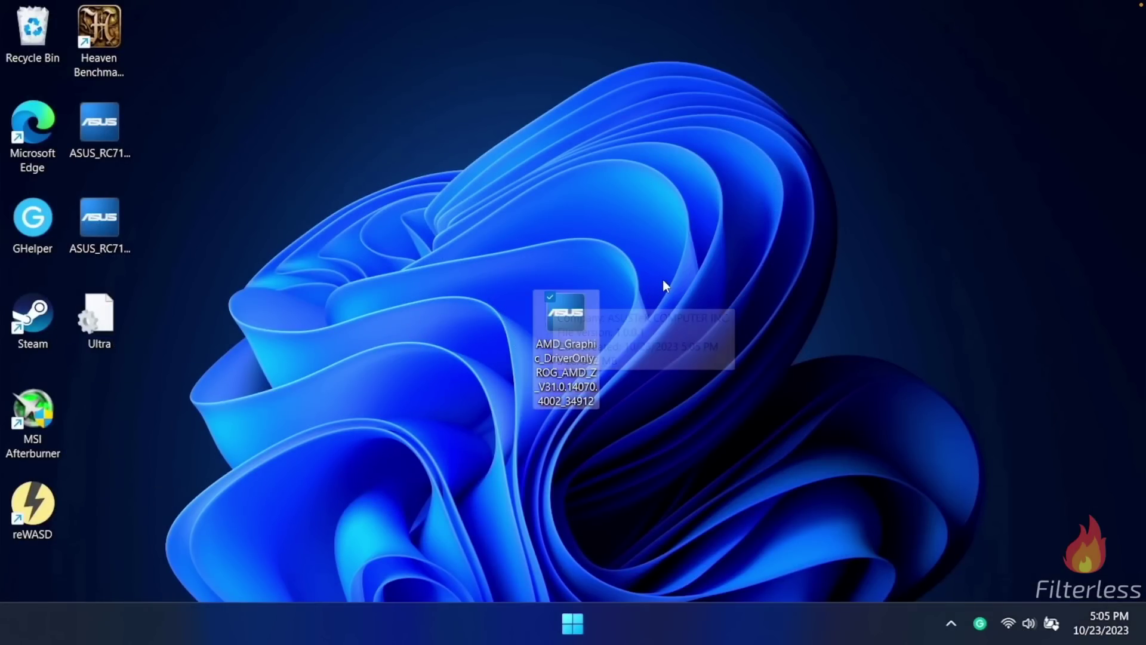
{"action": "left_click", "coordinate": [643, 314]}
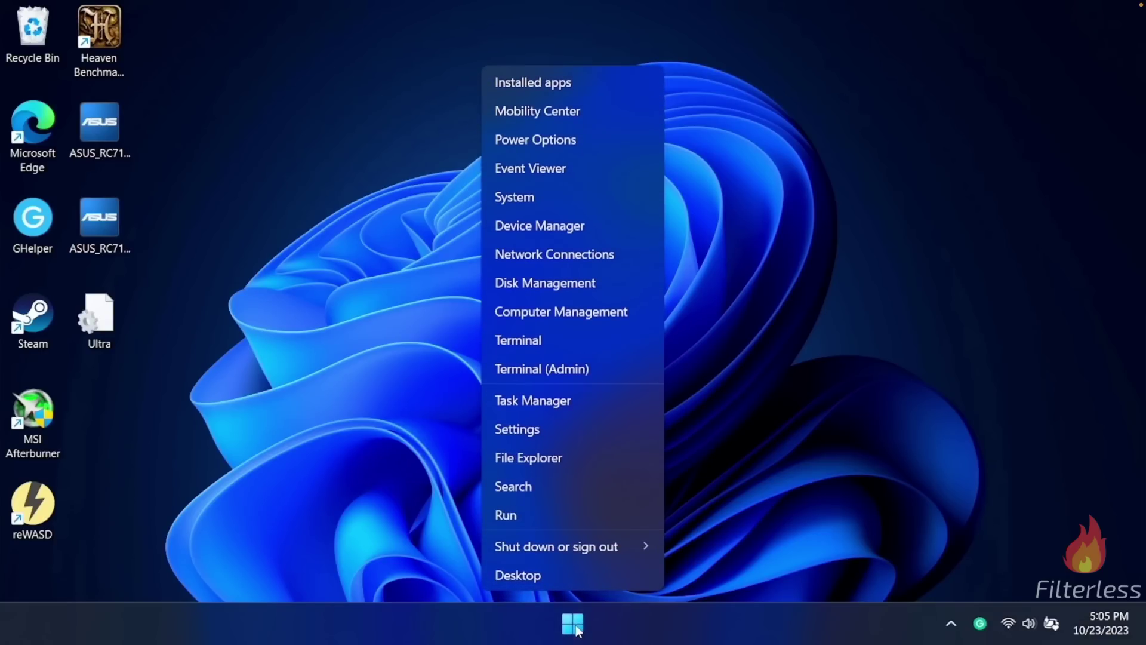
Step: Delete the old AMD graphics driver V31.0.21029.6002 folder from C:\DRIVERS and close the file window
{"action": "left_click", "coordinate": [558, 458]}
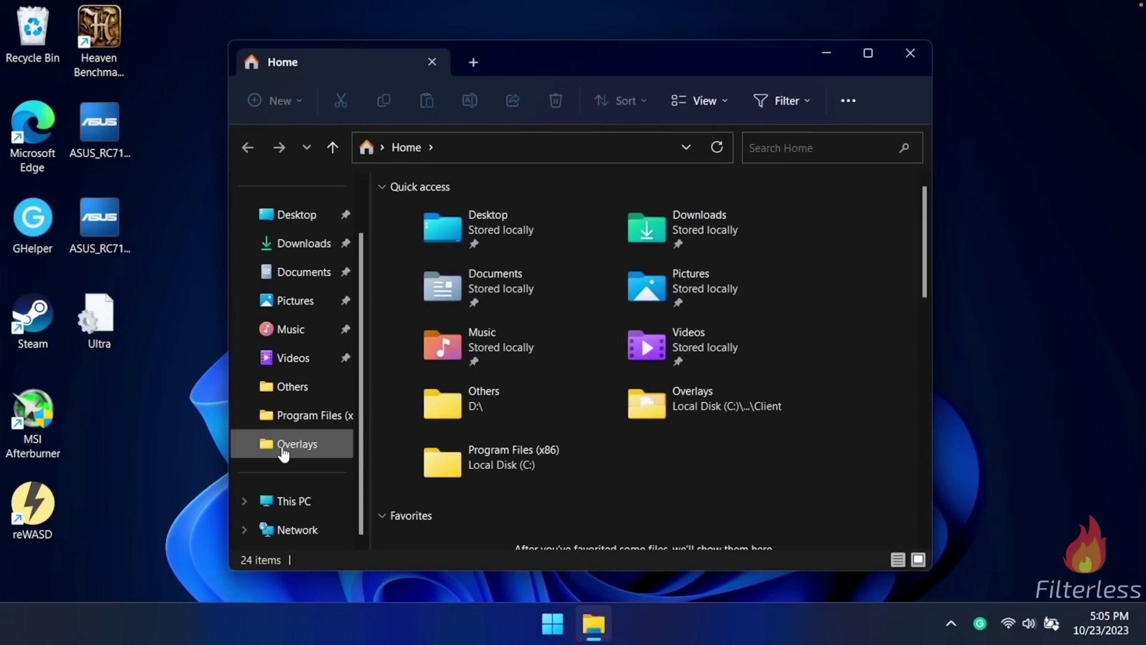
{"action": "left_click", "coordinate": [300, 509]}
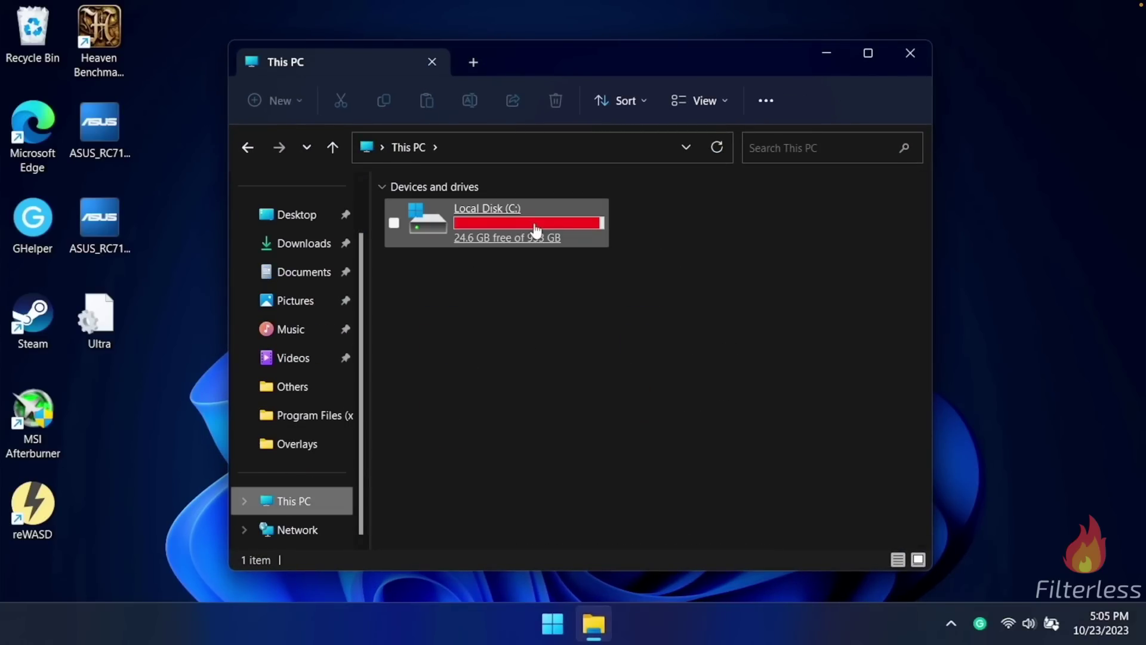
{"action": "double_click", "coordinate": [504, 224]}
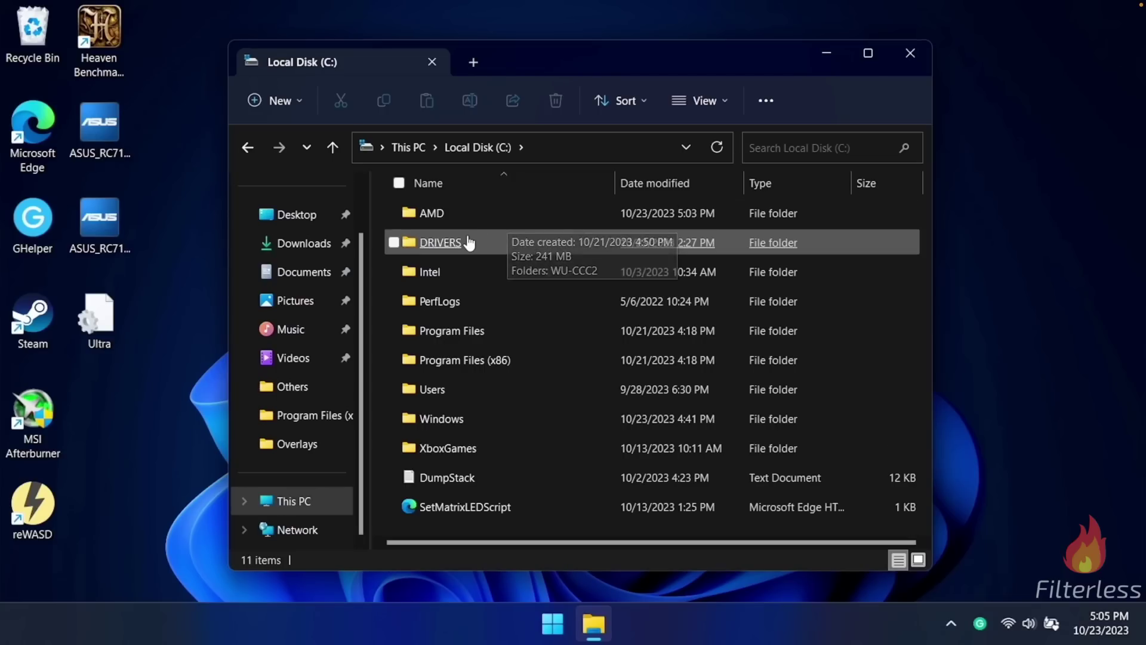
{"action": "double_click", "coordinate": [439, 245]}
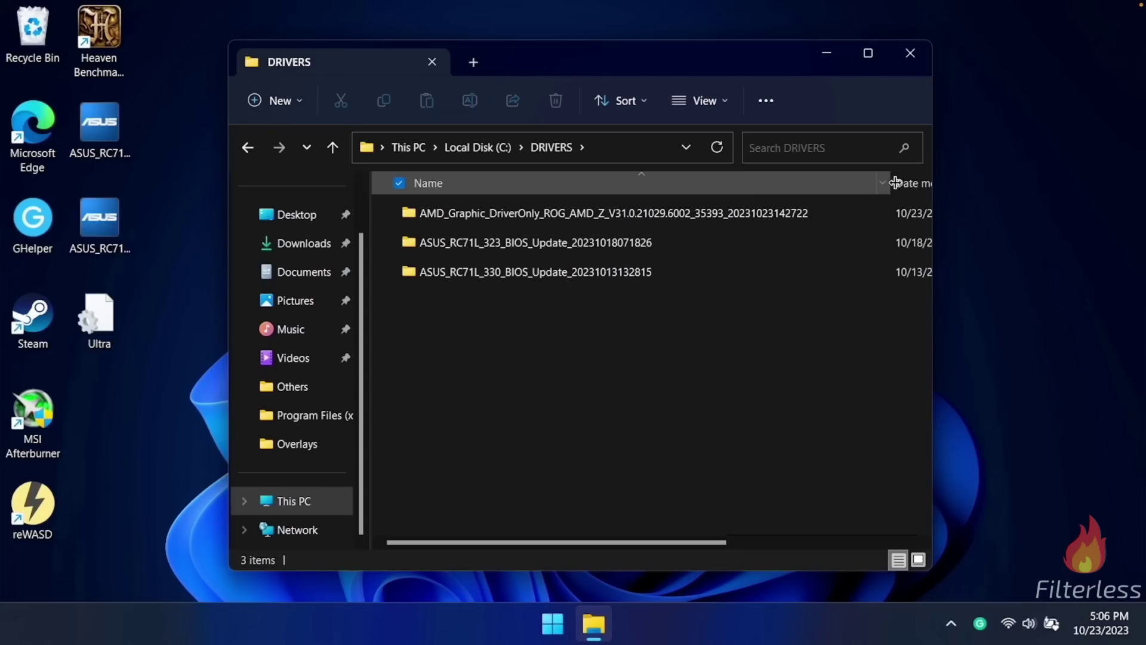
{"action": "left_click_drag", "start_coordinate": [897, 182], "coordinate": [849, 187]}
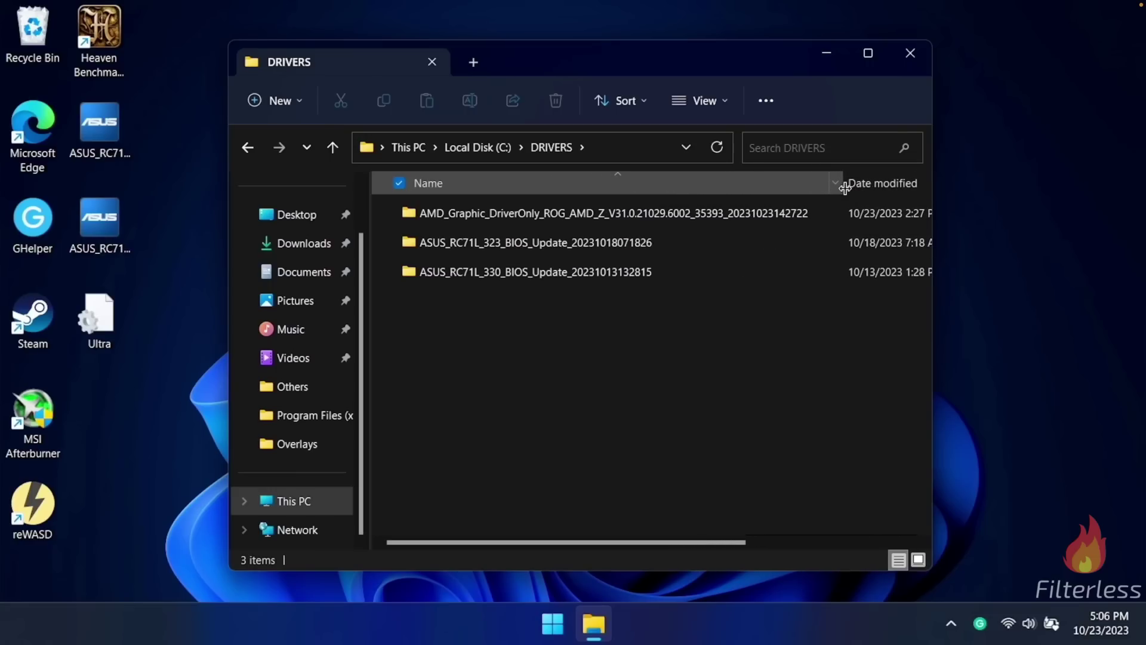
{"action": "left_click", "coordinate": [406, 218]}
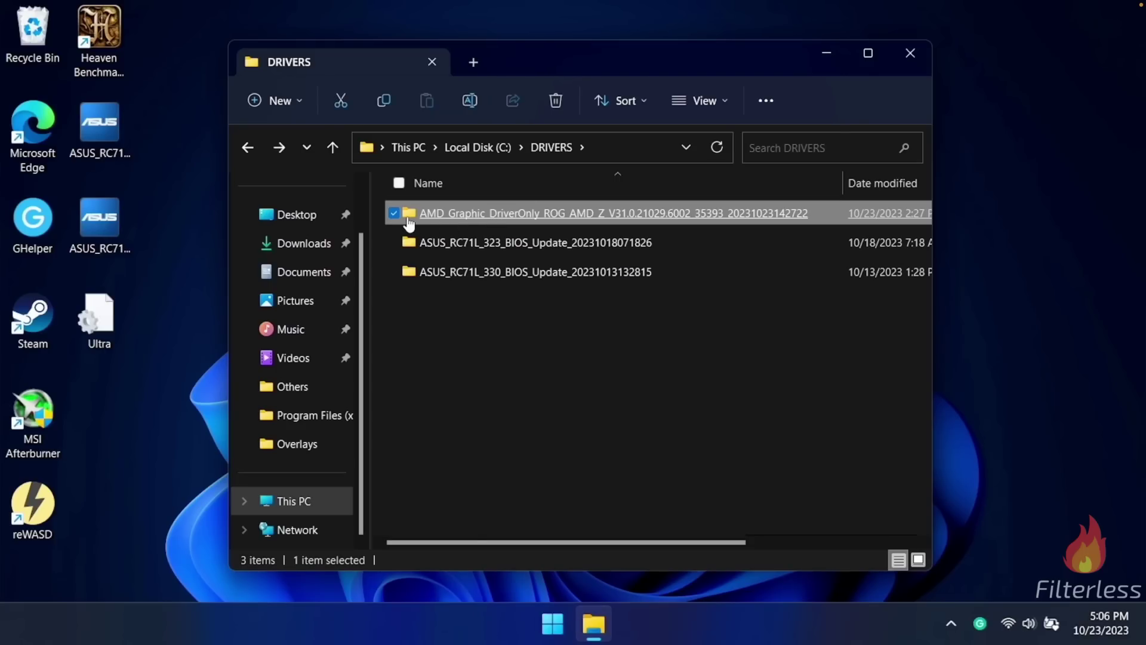
{"action": "key", "text": "Delete"}
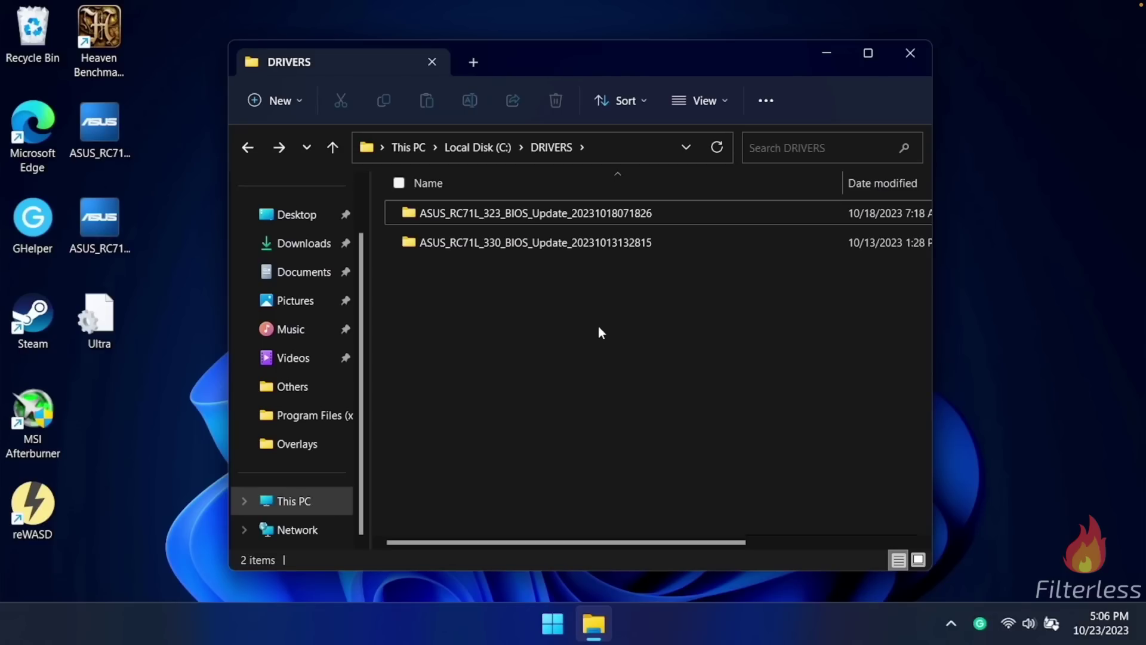
{"action": "key", "text": "alt+F4"}
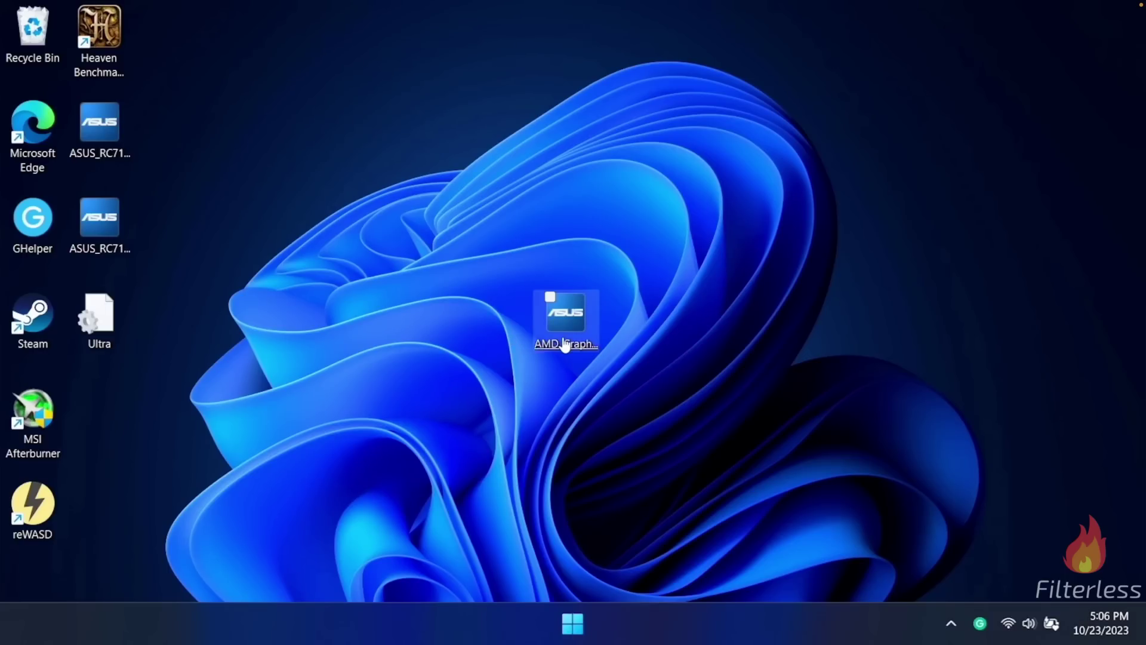
Step: Run the downloaded AMD Graphics Driver 31.0.14070.4002 package with the Extract option, keep the default C:\DRIVERS destination, and finish the wizard
{"action": "double_click", "coordinate": [592, 350]}
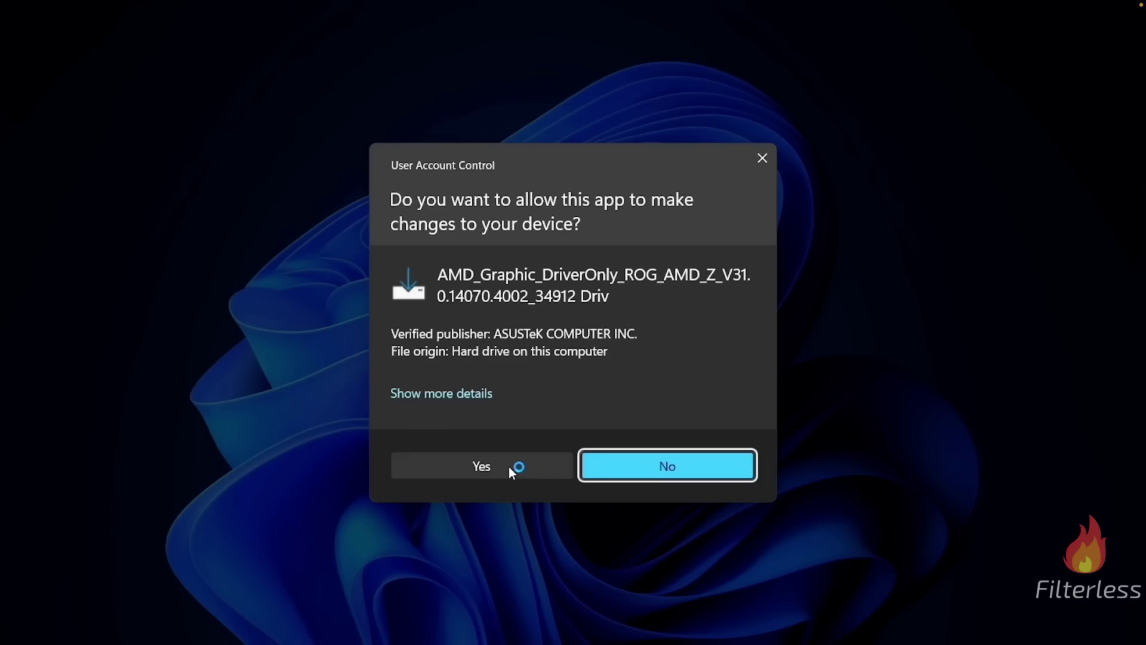
{"action": "left_click", "coordinate": [508, 467]}
{"action": "left_click", "coordinate": [593, 357]}
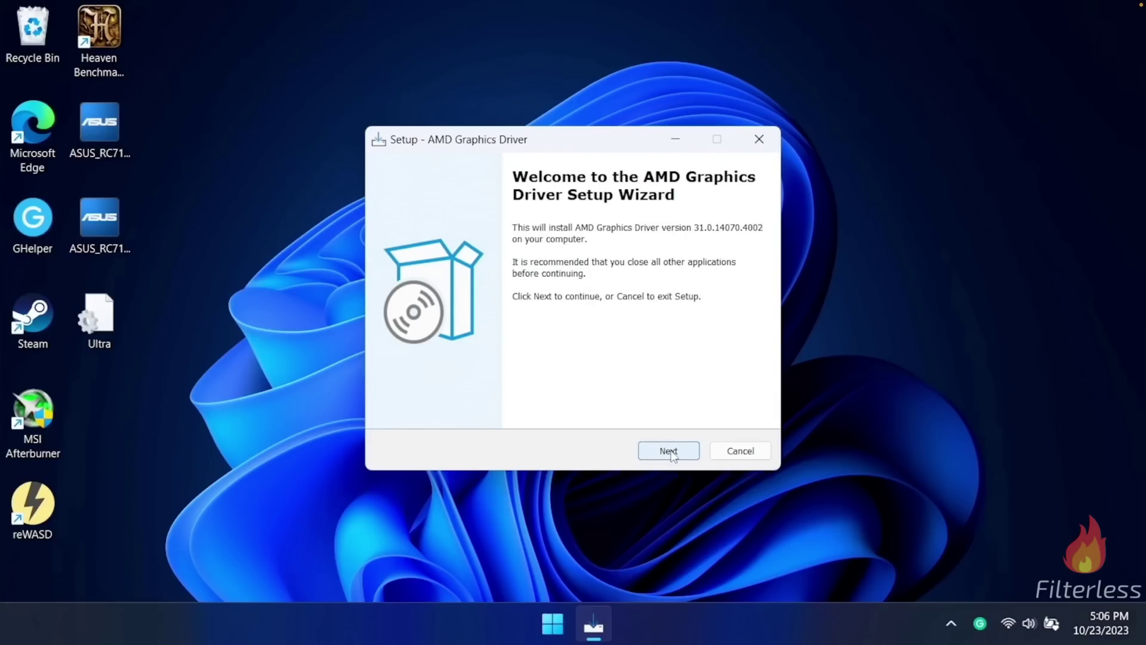
{"action": "left_click", "coordinate": [674, 454]}
{"action": "left_click", "coordinate": [666, 452]}
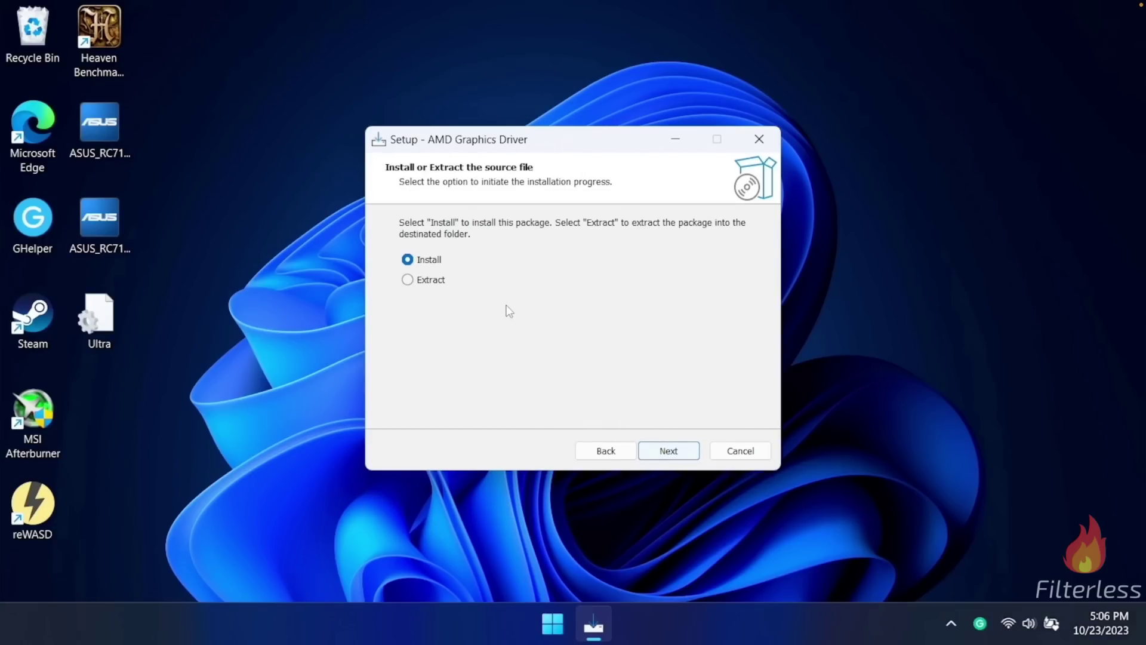
{"action": "left_click", "coordinate": [407, 280]}
{"action": "left_click", "coordinate": [668, 452]}
{"action": "left_click", "coordinate": [667, 451]}
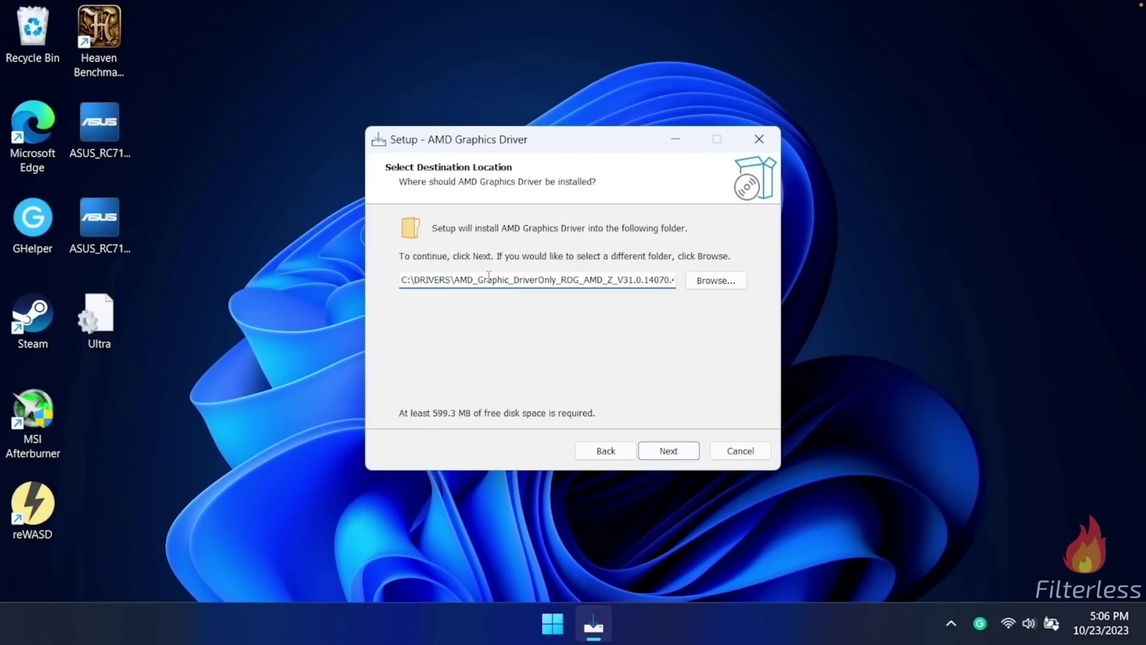
{"action": "left_click", "coordinate": [671, 451]}
{"action": "left_click", "coordinate": [669, 452]}
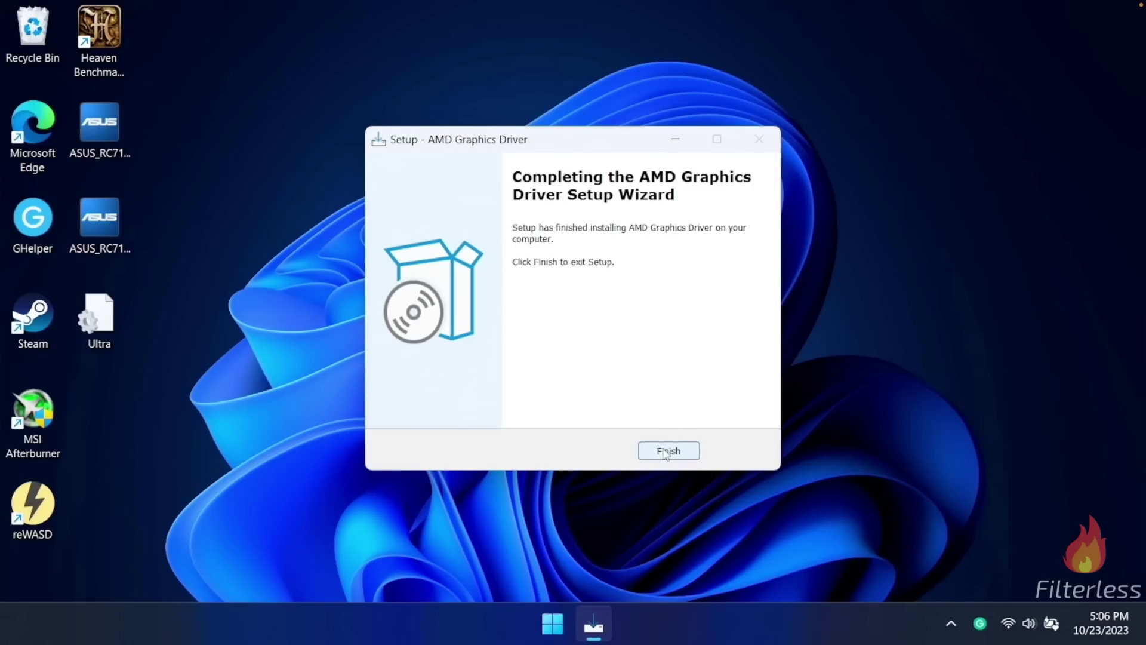
{"action": "left_click", "coordinate": [663, 449]}
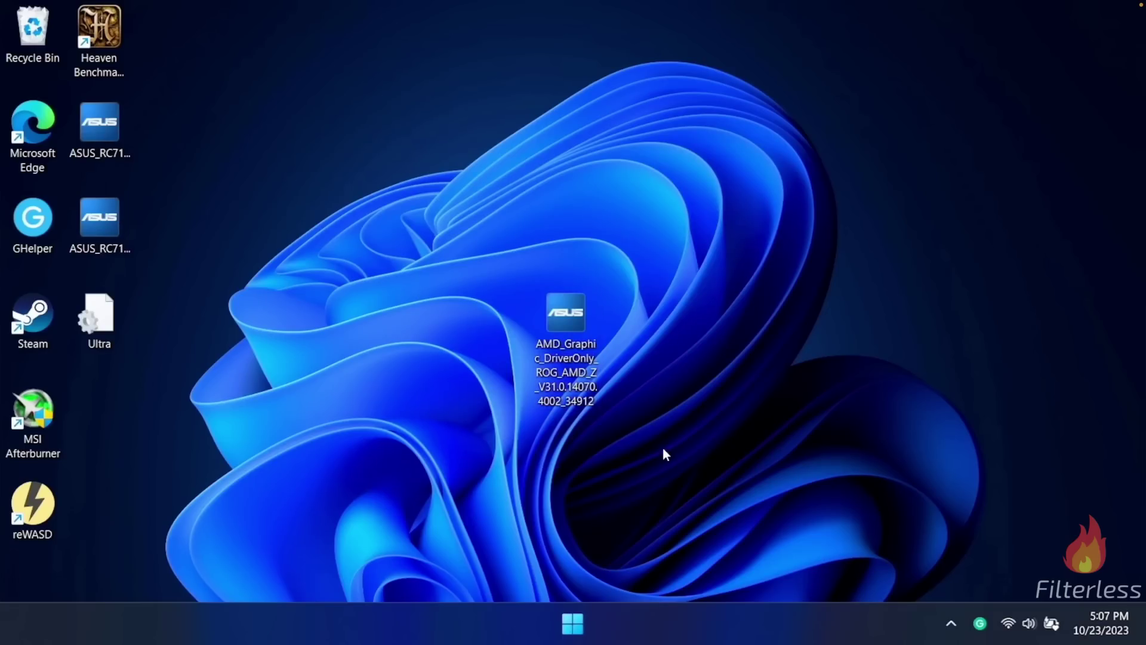
Step: Launch Setup from the extracted AMD graphics driver V31.0.14070.4002 folder in C:\DRIVERS and allow it to make changes
{"action": "right_click", "coordinate": [572, 624]}
{"action": "left_click", "coordinate": [585, 457]}
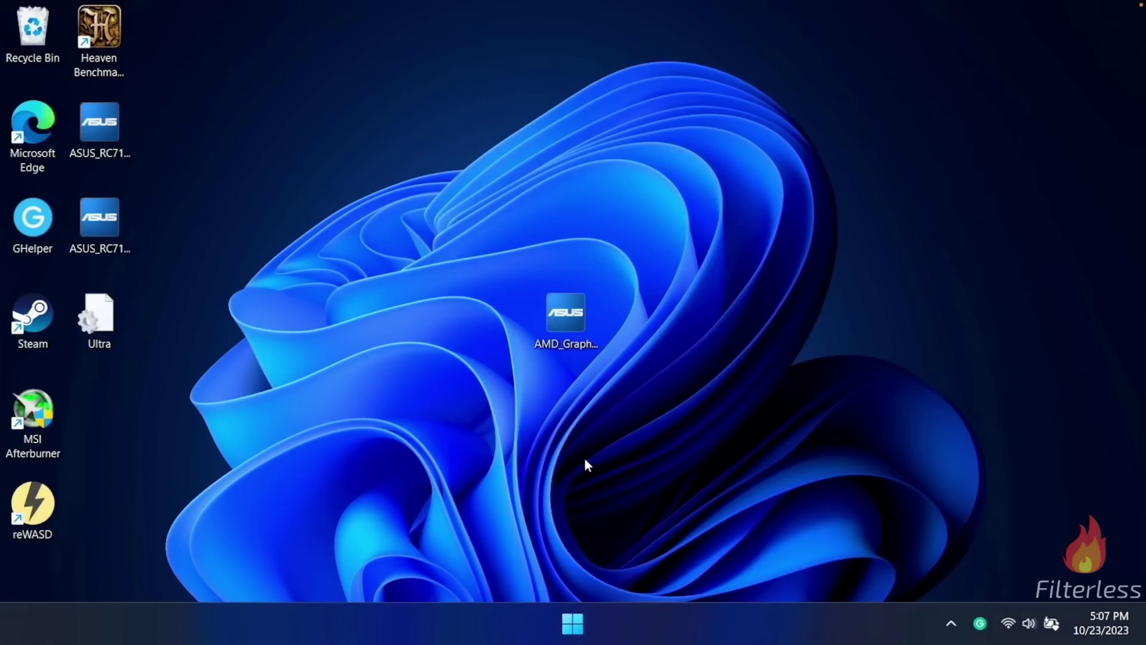
{"action": "scroll", "coordinate": [306, 502], "scroll_direction": "down", "scroll_amount": 1}
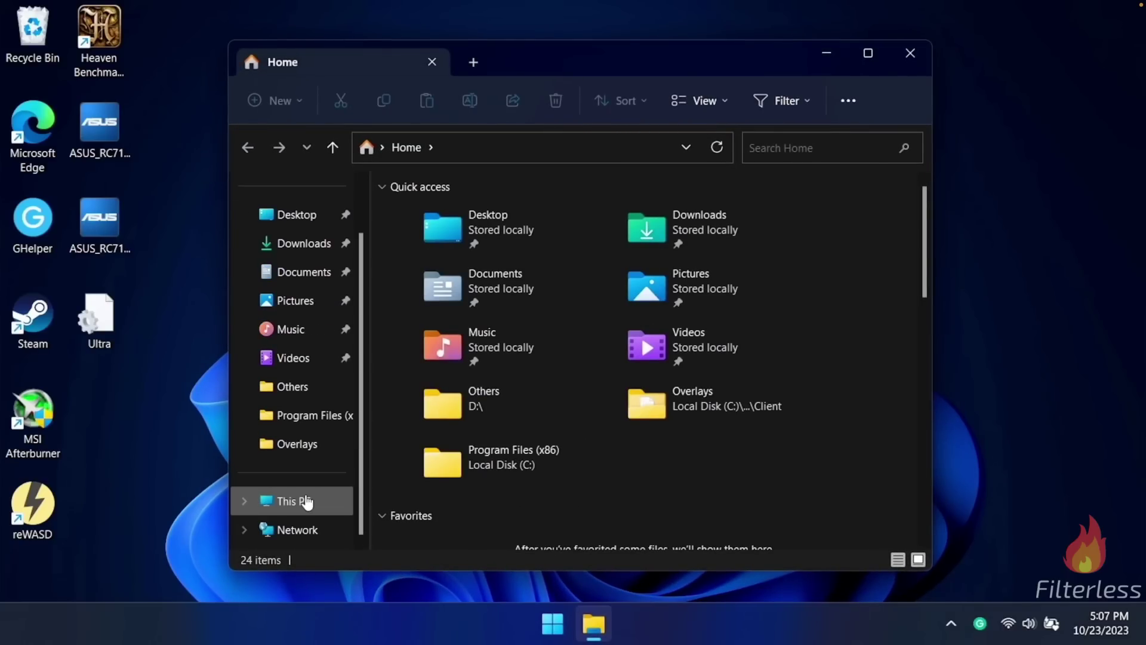
{"action": "left_click", "coordinate": [307, 501]}
{"action": "double_click", "coordinate": [457, 225]}
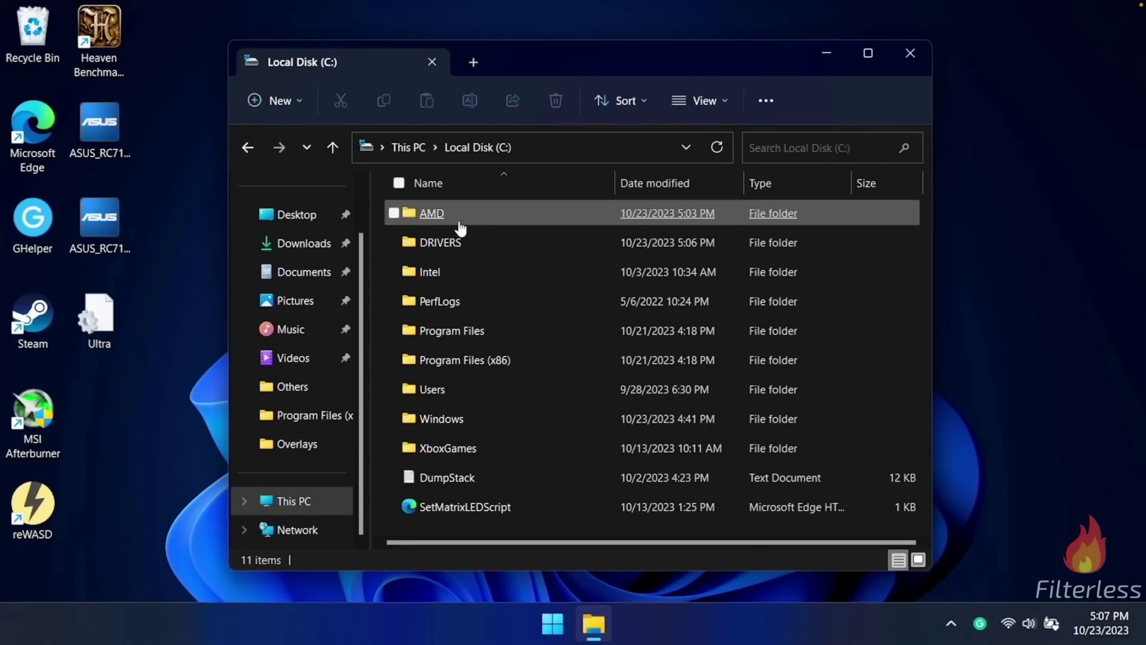
{"action": "double_click", "coordinate": [447, 244]}
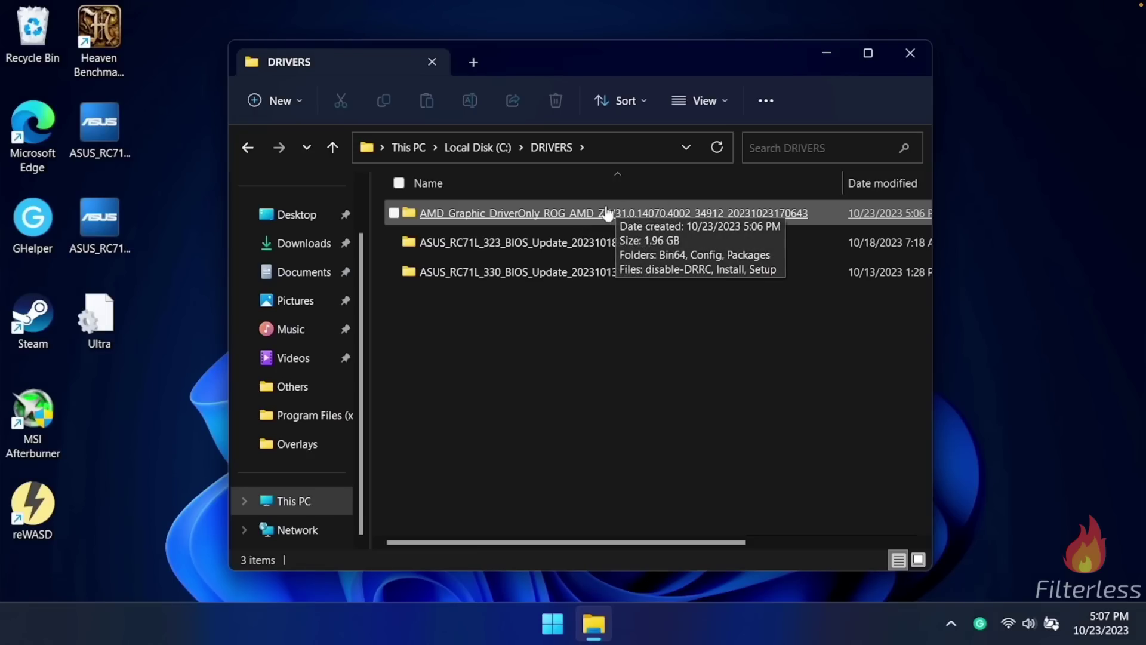
{"action": "double_click", "coordinate": [542, 214]}
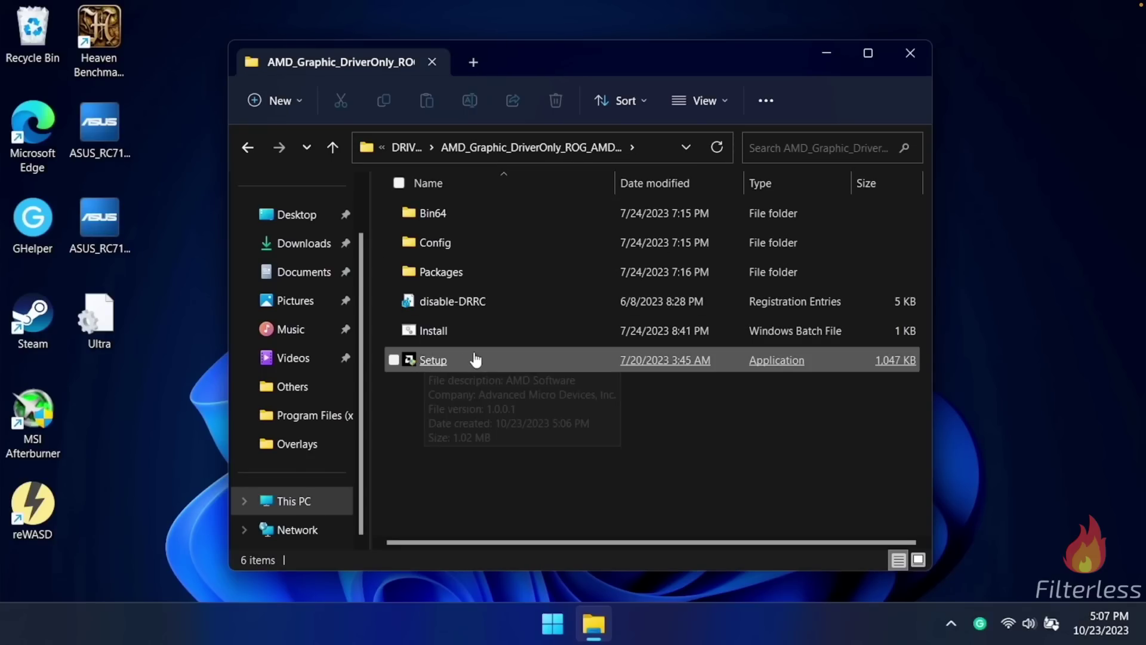
{"action": "double_click", "coordinate": [433, 360]}
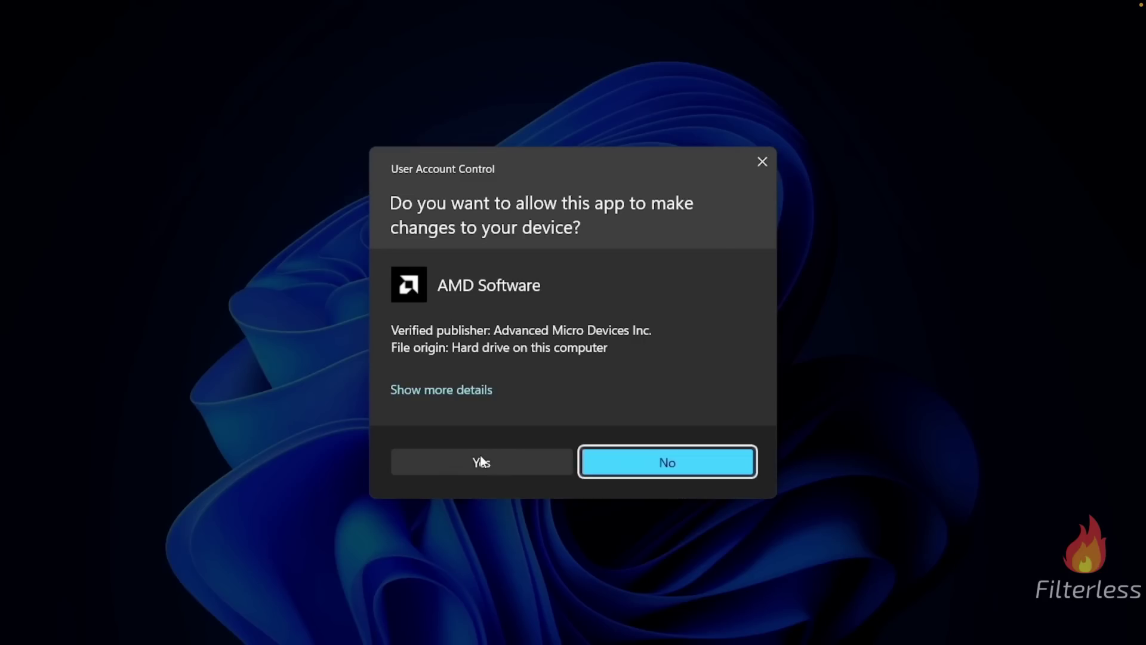
{"action": "left_click", "coordinate": [481, 461]}
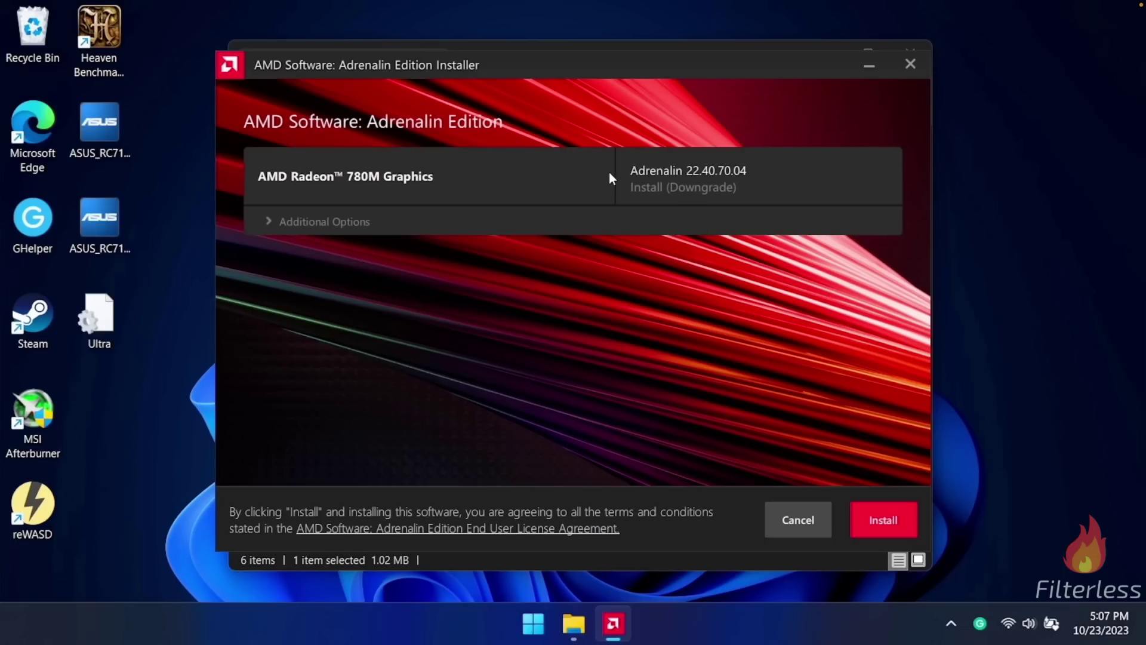
Step: Check the installer's additional options, install Adrenalin 22.40.70.04 for the AMD Radeon 780M Graphics, and restart the system
{"action": "left_click", "coordinate": [316, 222]}
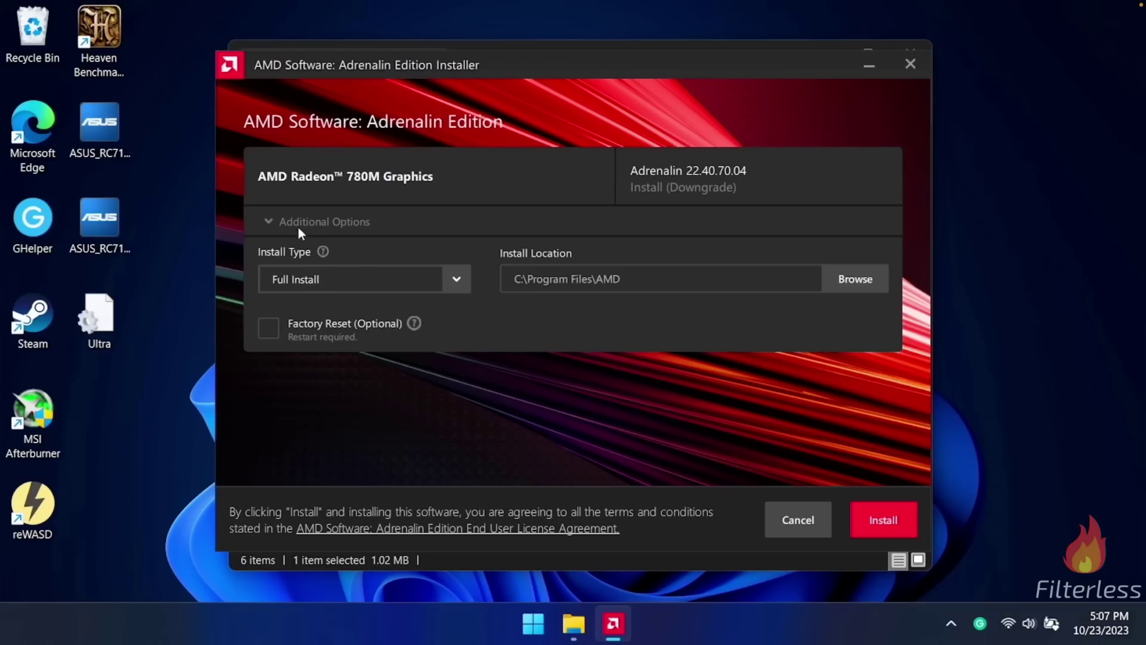
{"action": "left_click", "coordinate": [270, 222]}
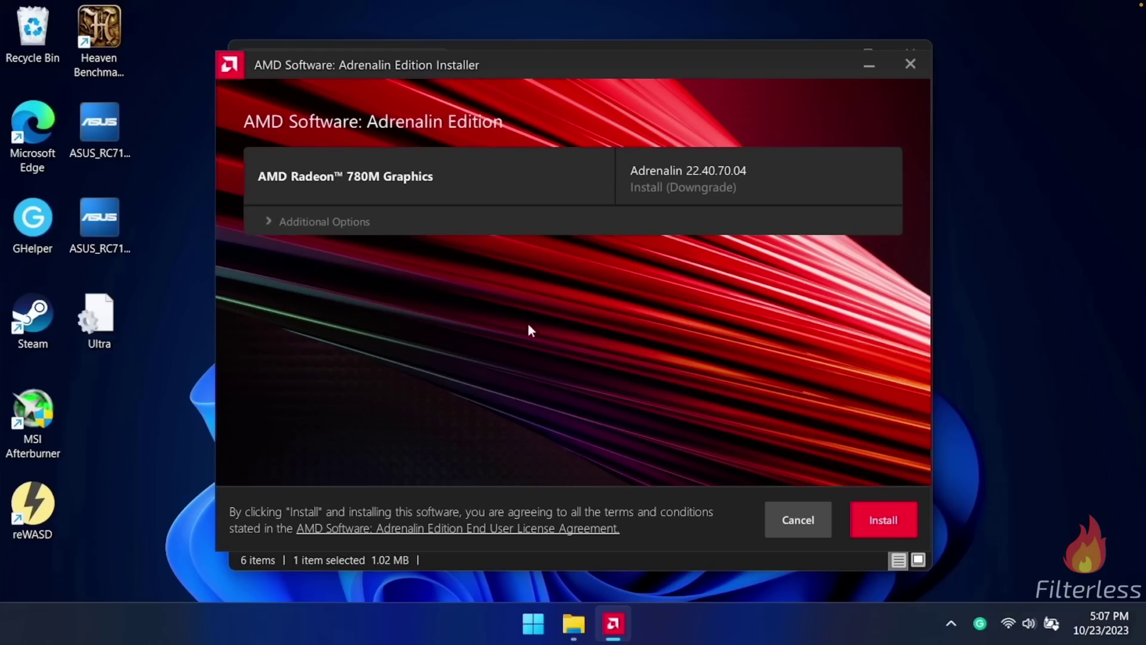
{"action": "left_click", "coordinate": [881, 521]}
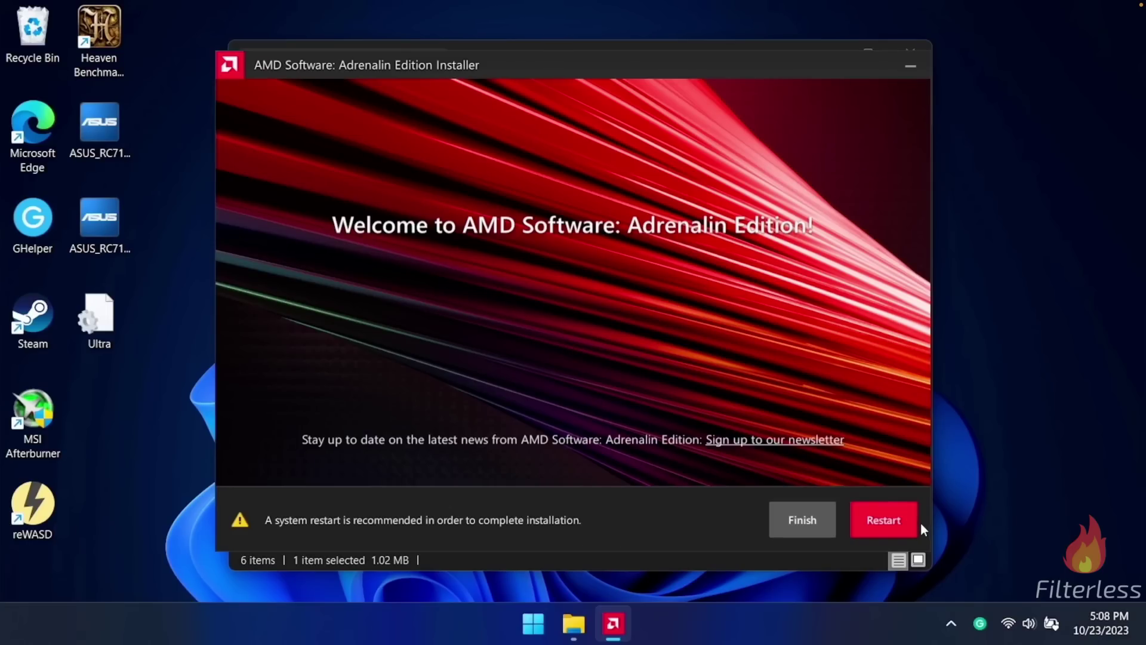
{"action": "left_click", "coordinate": [895, 519]}
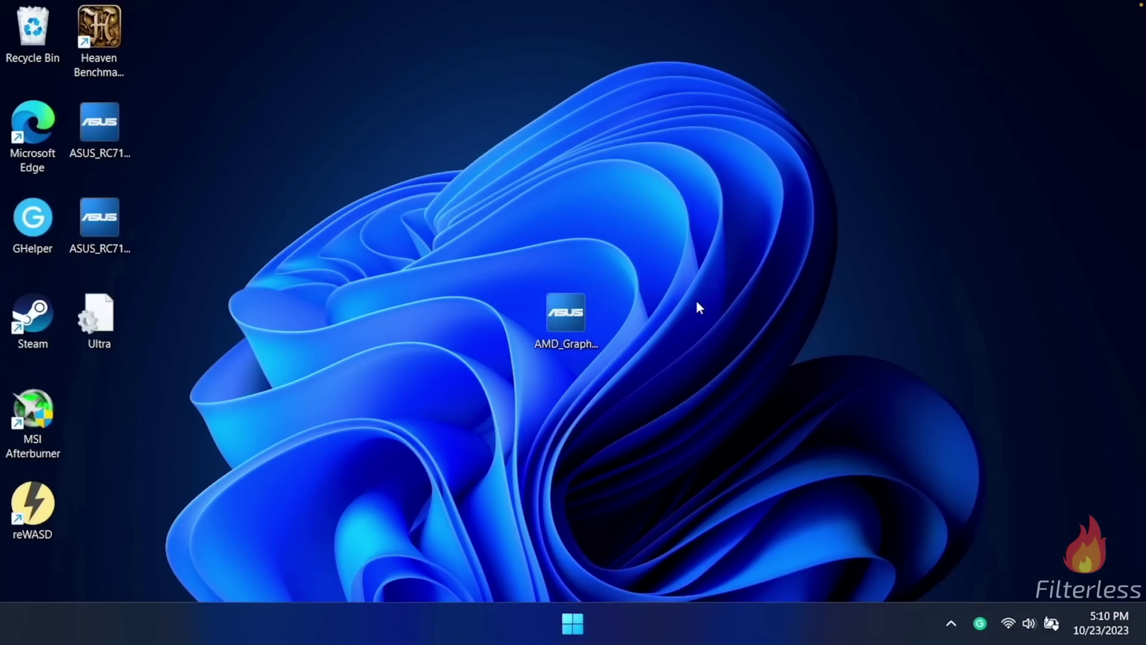
Step: Check the desktop's extended context options and the hidden tray icons for AMD Software
{"action": "right_click", "coordinate": [719, 295]}
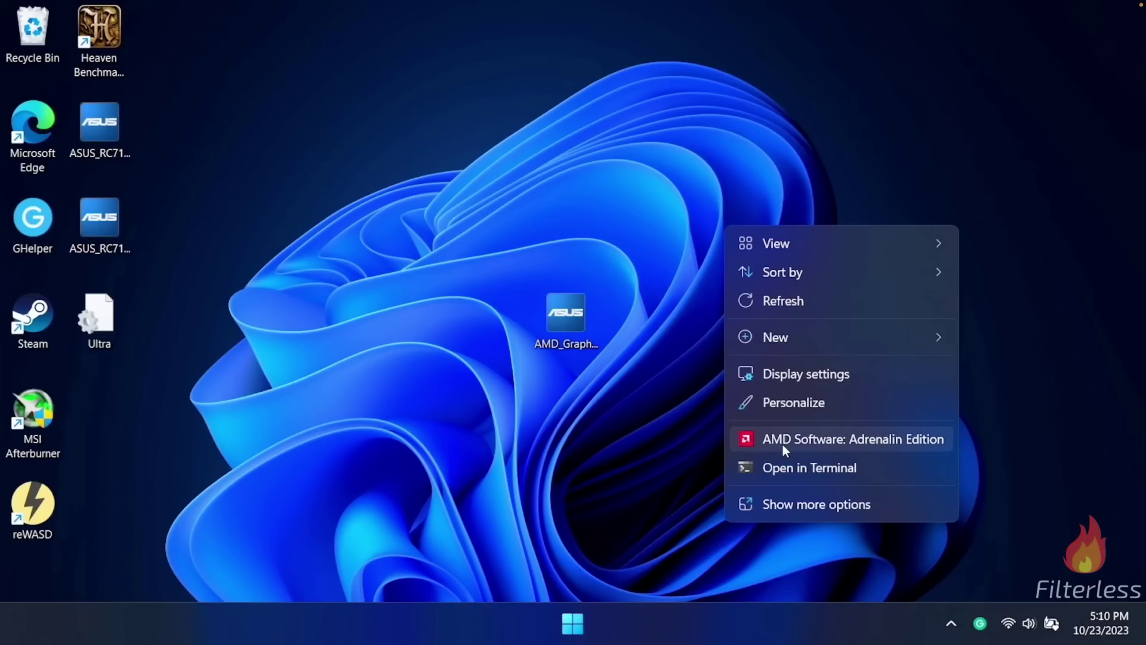
{"action": "left_click", "coordinate": [772, 505]}
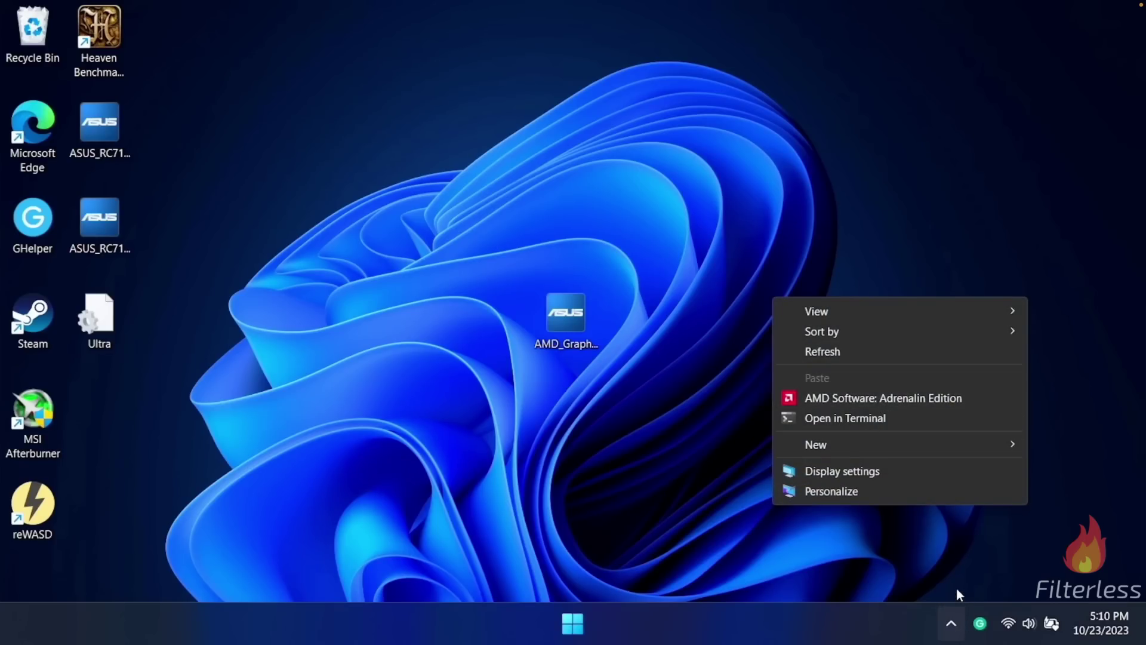
{"action": "left_click", "coordinate": [950, 624]}
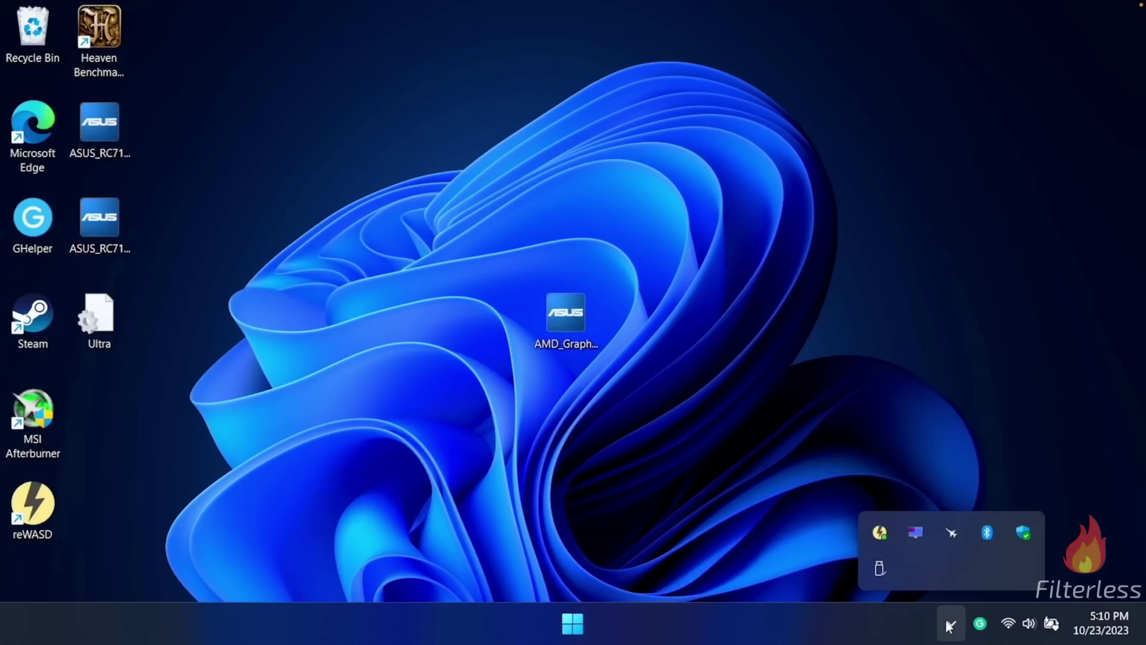
{"action": "left_click", "coordinate": [949, 624]}
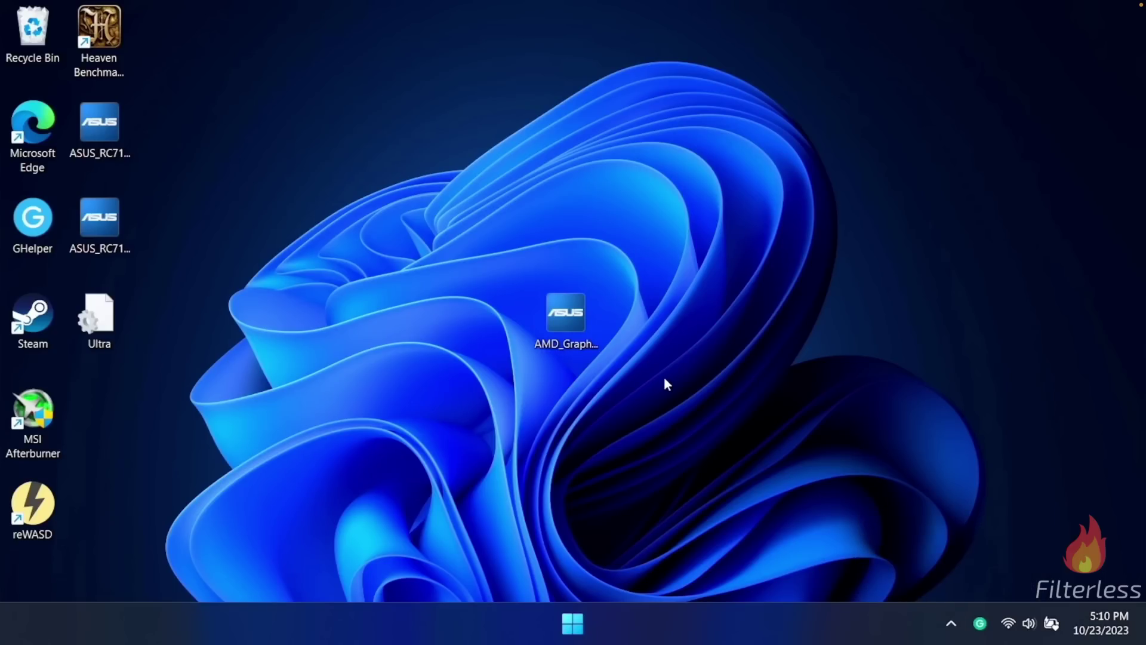
Step: Search Windows for "amd" and launch the AMD Software app
{"action": "left_click", "coordinate": [563, 627]}
{"action": "type", "text": "amd"}
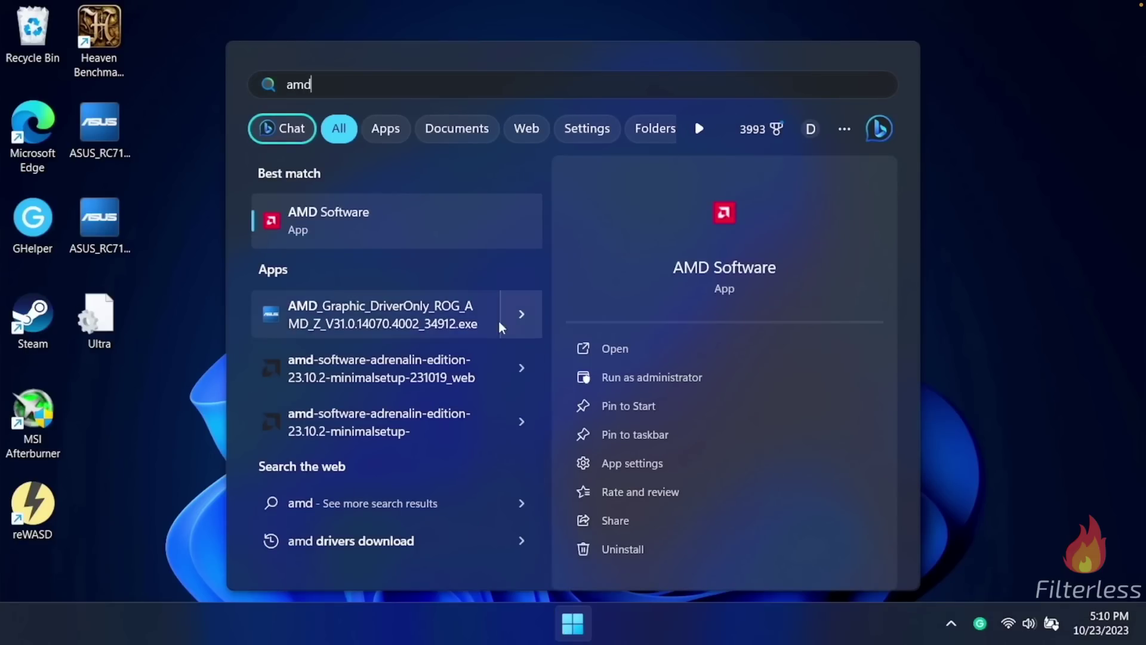
{"action": "left_click", "coordinate": [366, 217]}
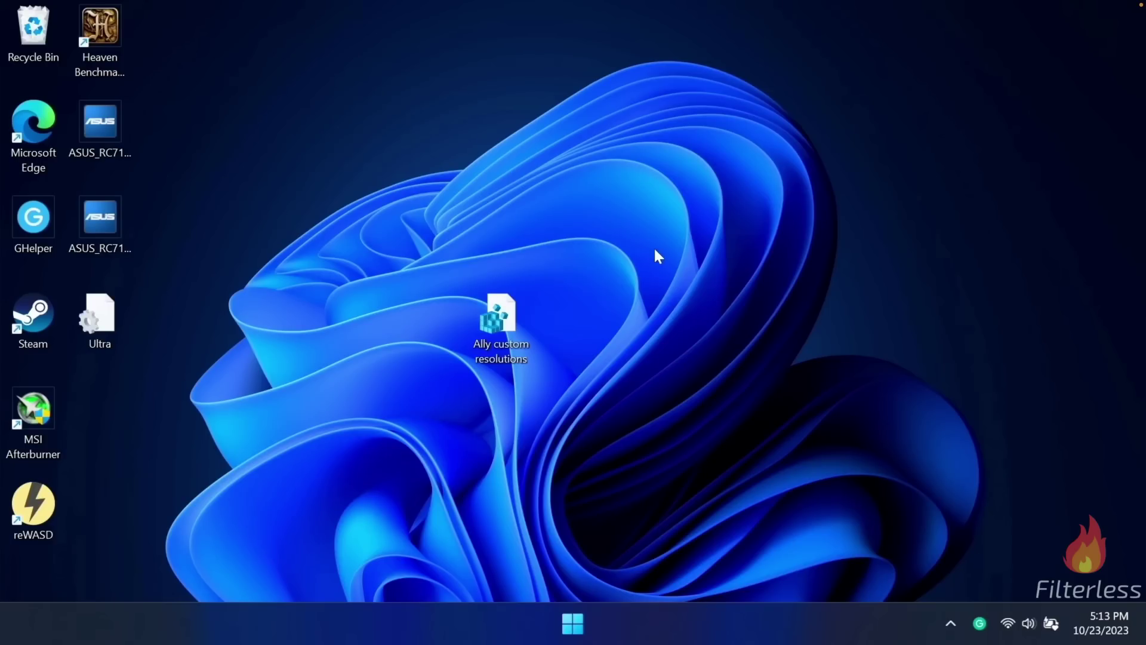
Step: Open the Windows display settings and view the available display resolutions, keeping 1920 × 1080 (Recommended)
{"action": "right_click", "coordinate": [607, 250]}
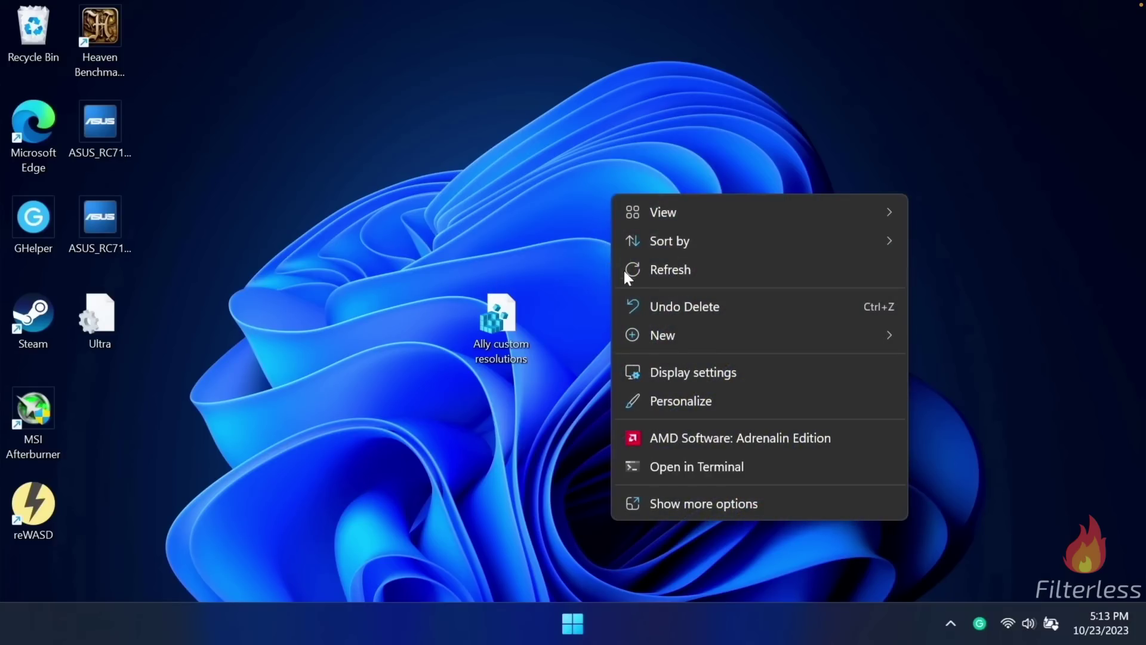
{"action": "left_click", "coordinate": [696, 372]}
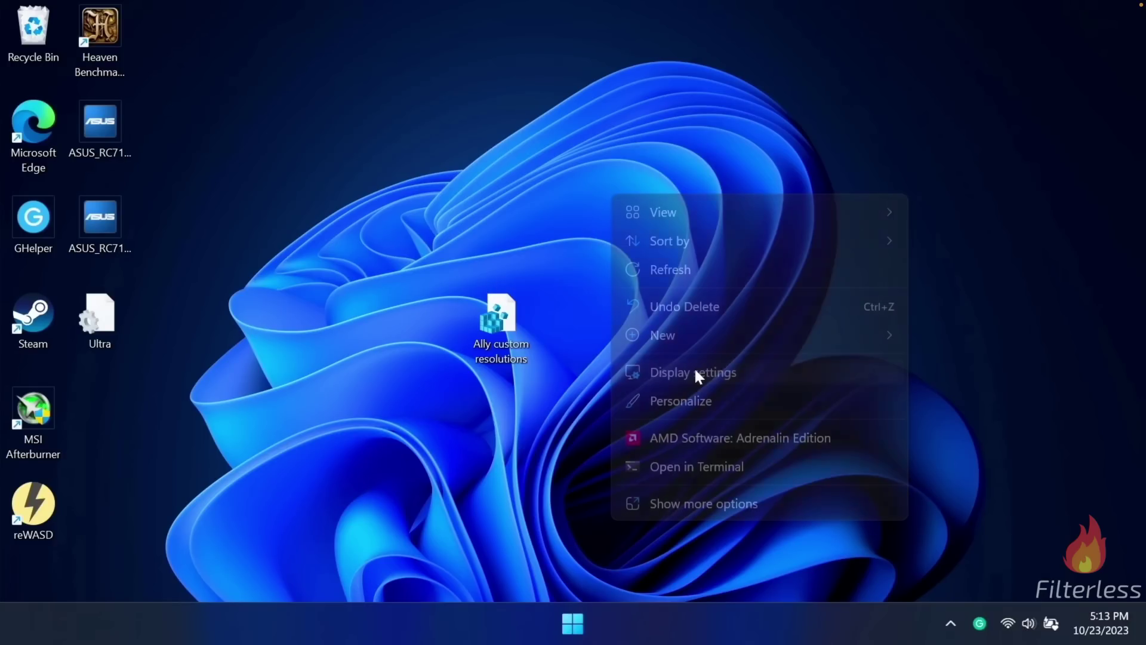
{"action": "scroll", "coordinate": [671, 299], "scroll_direction": "down", "scroll_amount": 5}
{"action": "left_click", "coordinate": [1015, 233]}
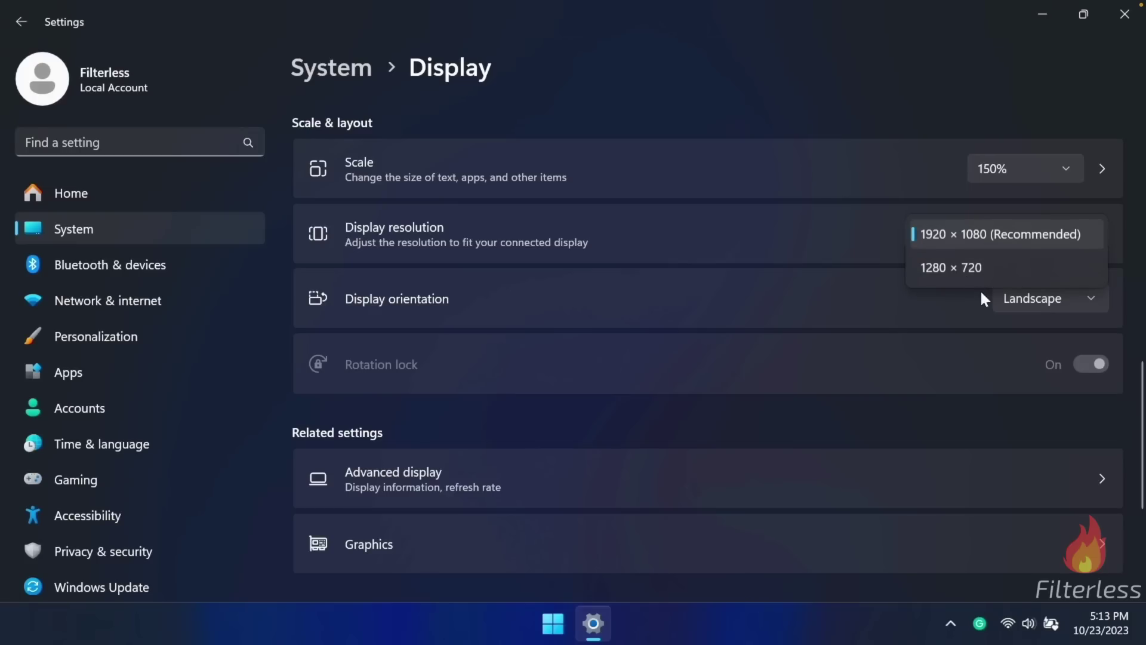
{"action": "left_click", "coordinate": [984, 234]}
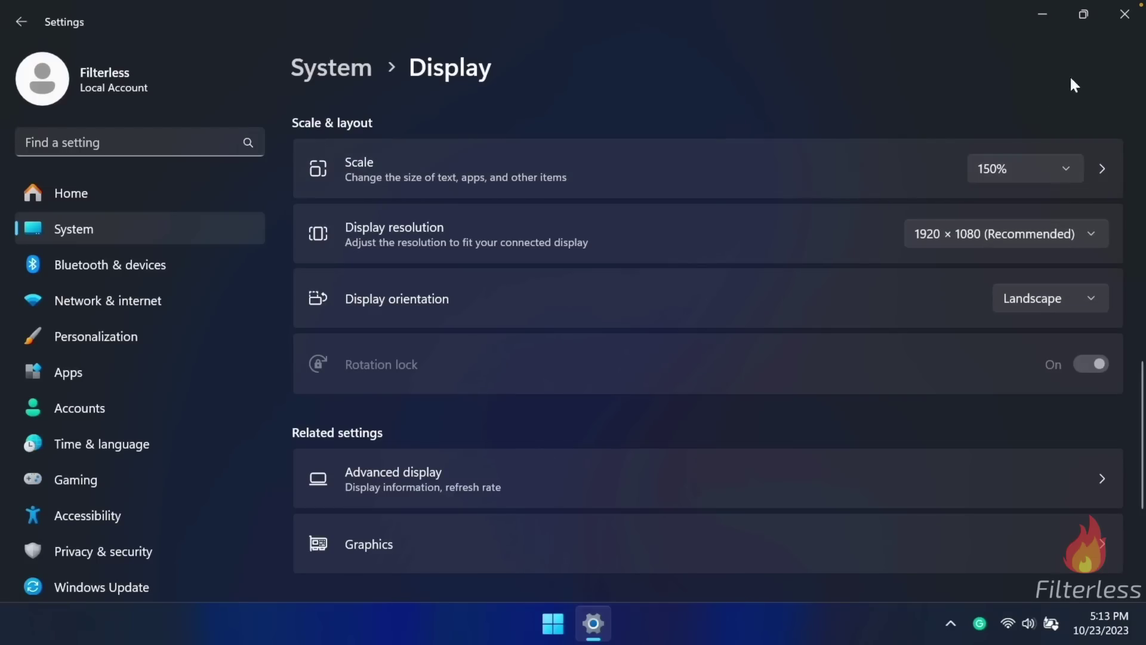
Step: Close Settings, run the "Ally custom resolutions" registry file on the desktop, and approve adding its entries to the registry
{"action": "left_click", "coordinate": [1125, 15]}
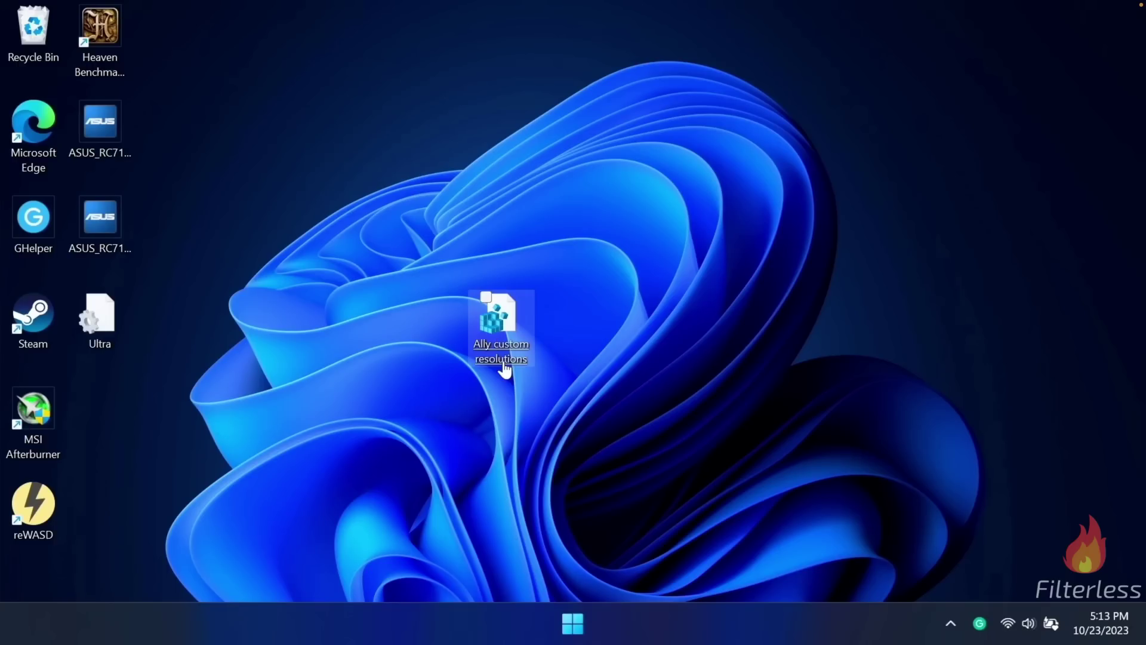
{"action": "double_click", "coordinate": [510, 334]}
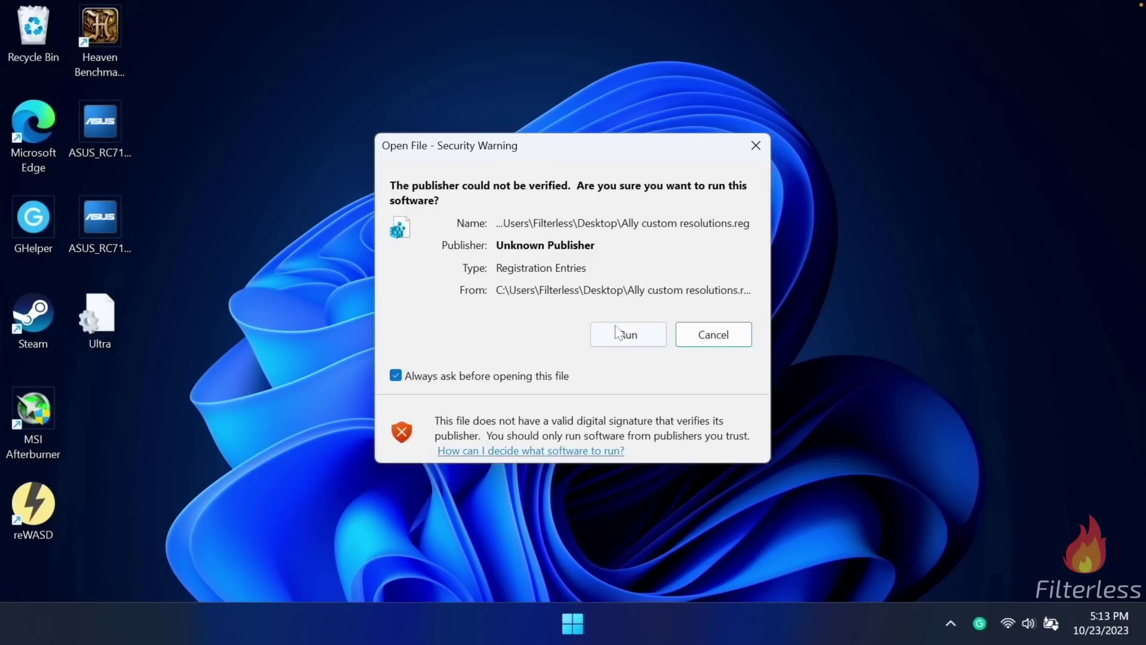
{"action": "left_click", "coordinate": [624, 331]}
{"action": "left_click", "coordinate": [499, 455]}
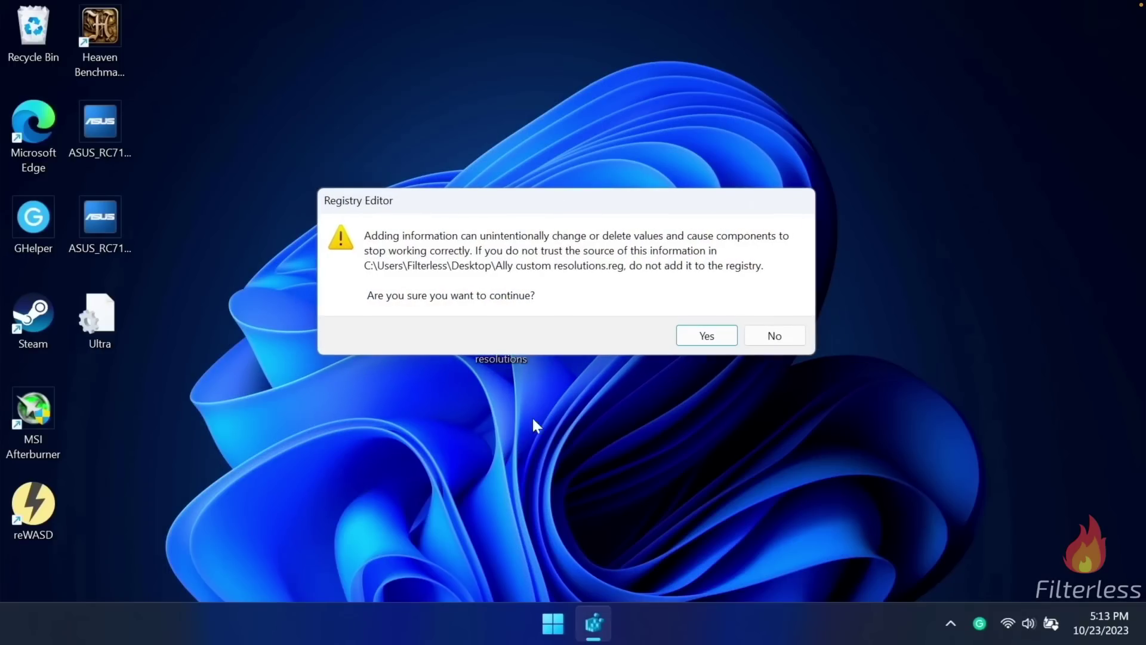
{"action": "left_click", "coordinate": [706, 332]}
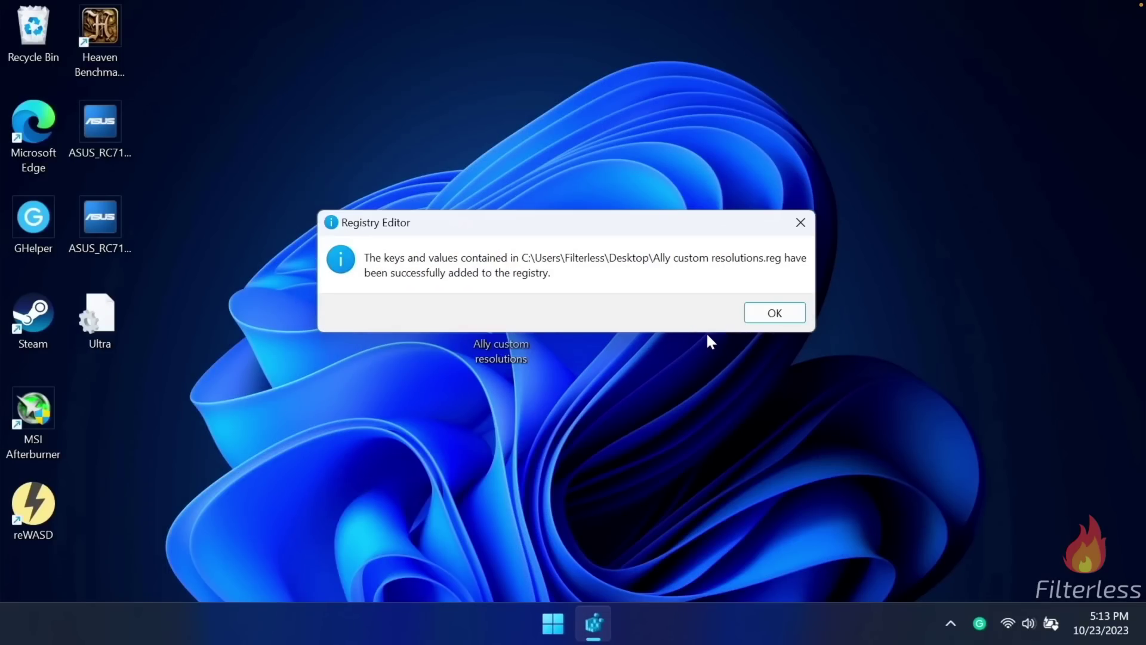
{"action": "left_click", "coordinate": [768, 310]}
Step: Restart Windows to apply the custom resolution registry entries
{"action": "key", "text": "super"}
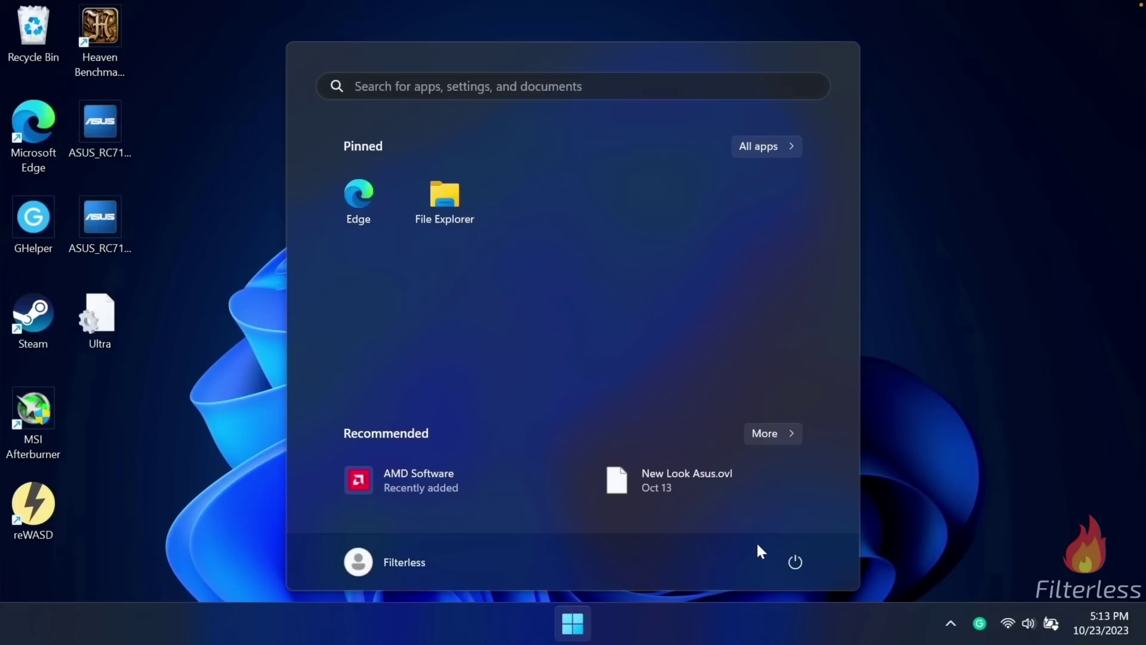
{"action": "left_click", "coordinate": [797, 560]}
{"action": "left_click", "coordinate": [800, 524]}
Step: Reopen the desktop's display settings and examine which display resolutions are offered after the registry change
{"action": "right_click", "coordinate": [709, 229]}
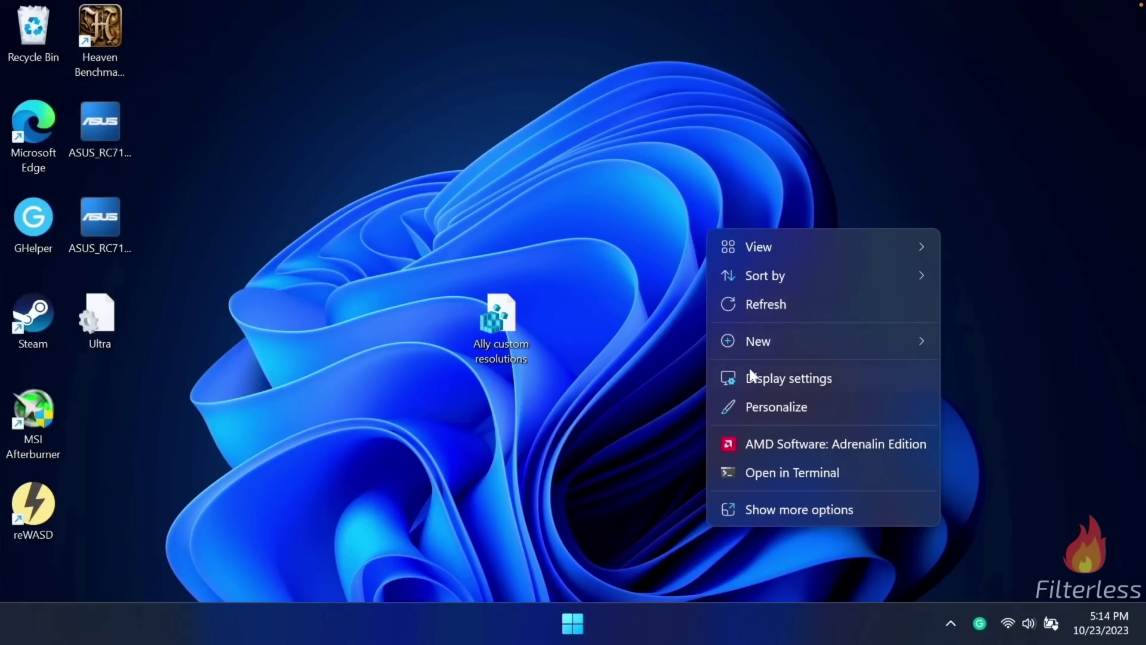
{"action": "left_click", "coordinate": [750, 370]}
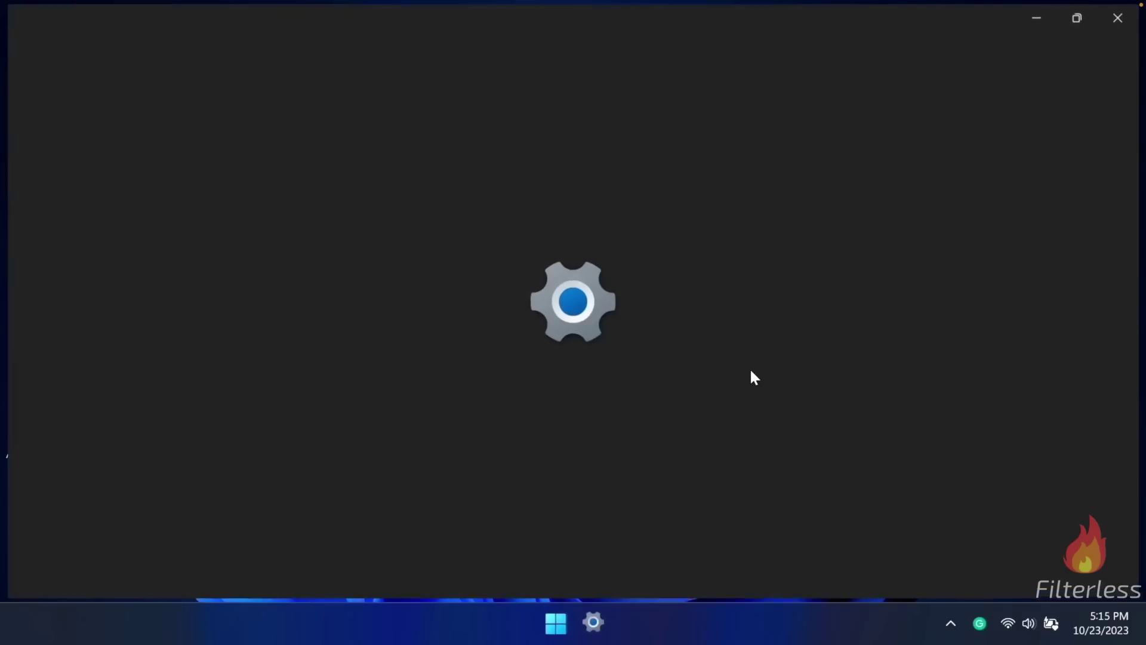
{"action": "scroll", "coordinate": [764, 368], "scroll_direction": "down", "scroll_amount": 5}
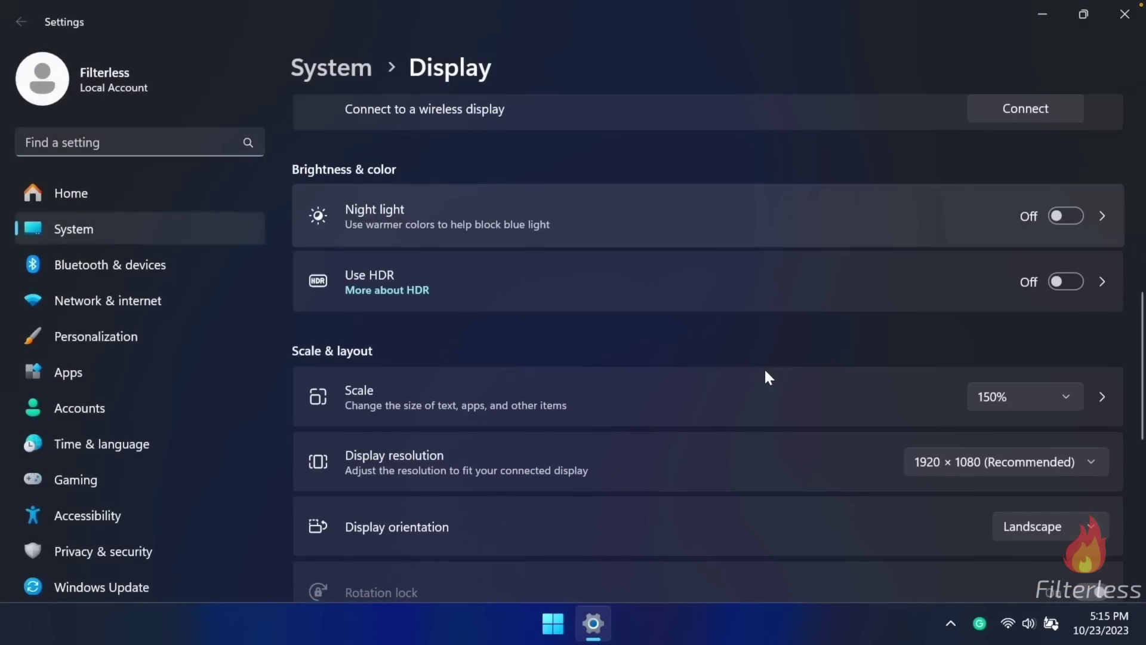
{"action": "left_click", "coordinate": [953, 468]}
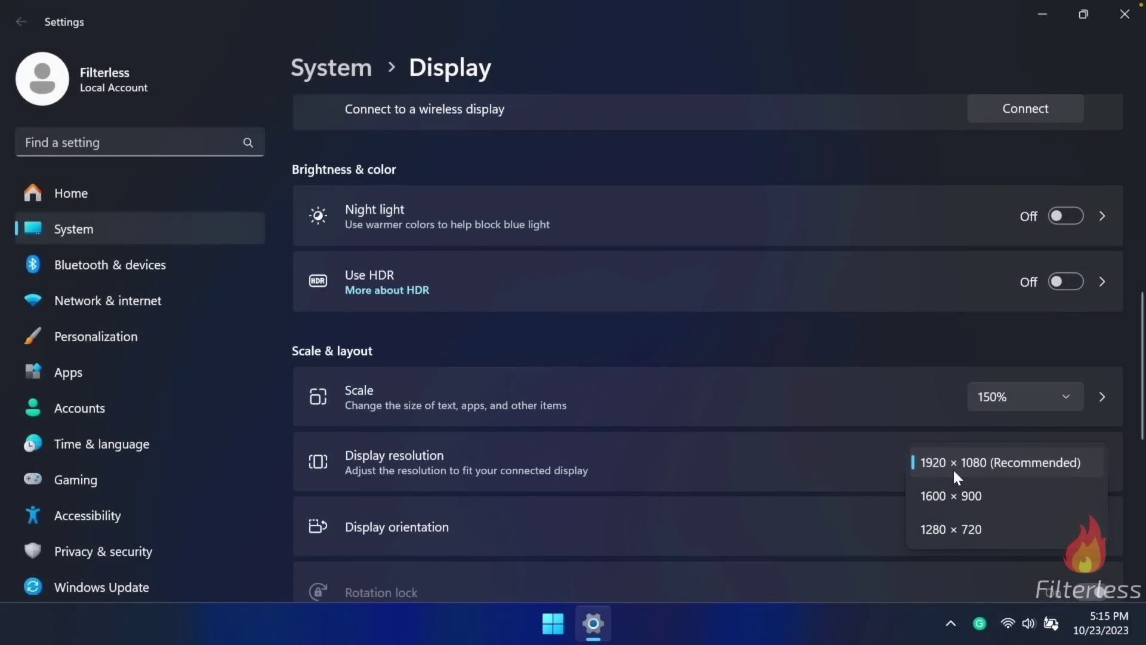